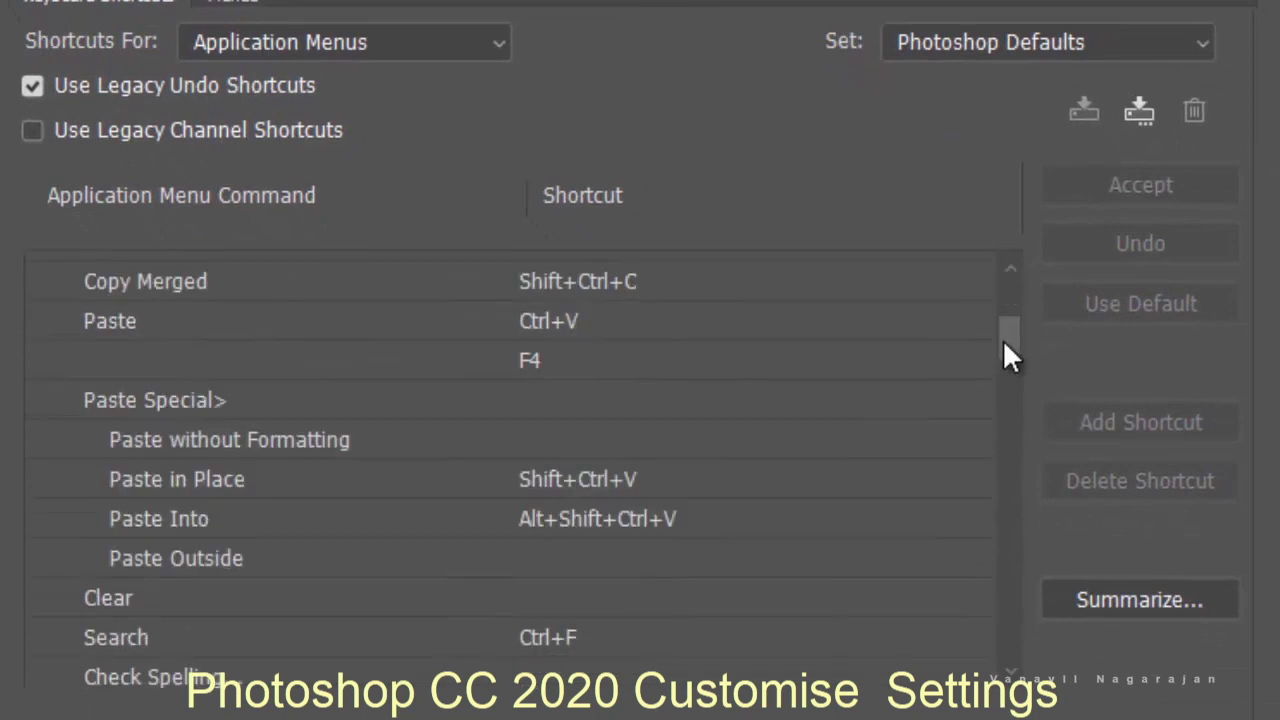
Move the Shift+Ctrl+V shortcut from Paste in Place to Paste Into and accept
scroll(1006, 351, "down", 1)
left_click(560, 427)
key("BackSpace")
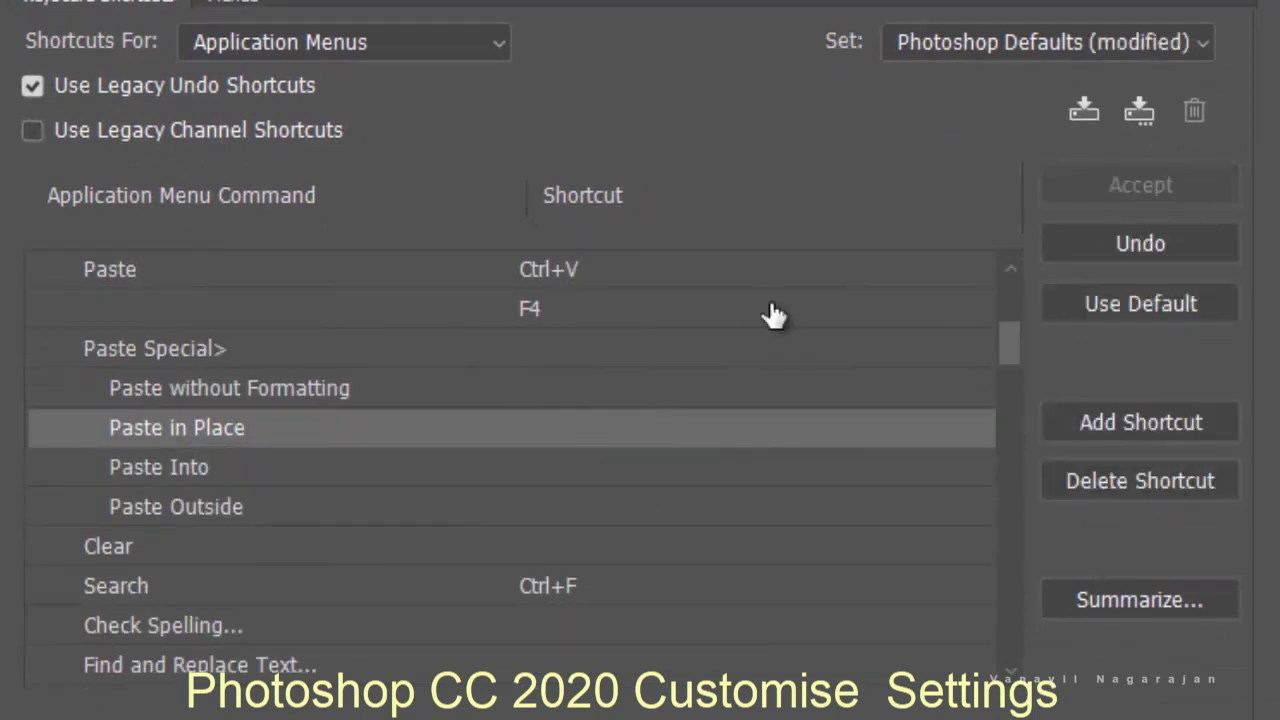
left_click(467, 483)
key("shift+ctrl+v")
left_click(1141, 185)
Assign Alt+Ctrl+D as Feather's keyboard shortcut
left_click_drag(1008, 343, 1006, 510)
left_click(731, 543)
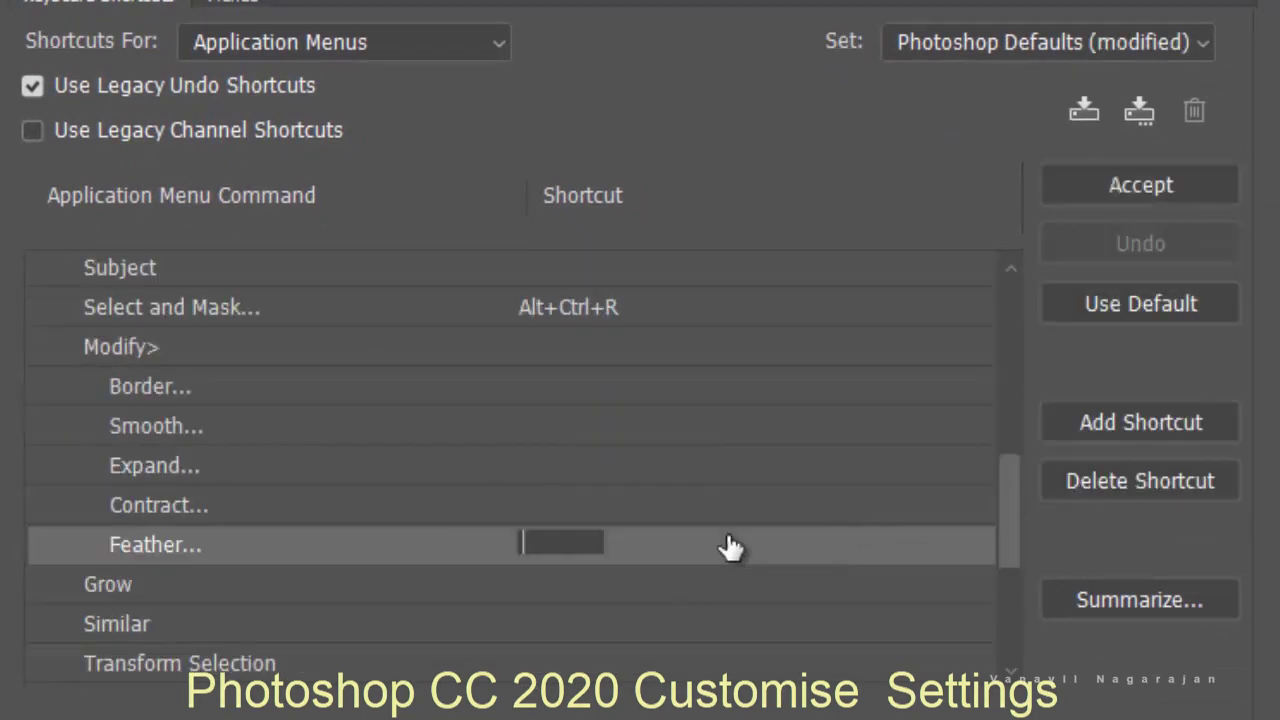
key("alt+ctrl+d")
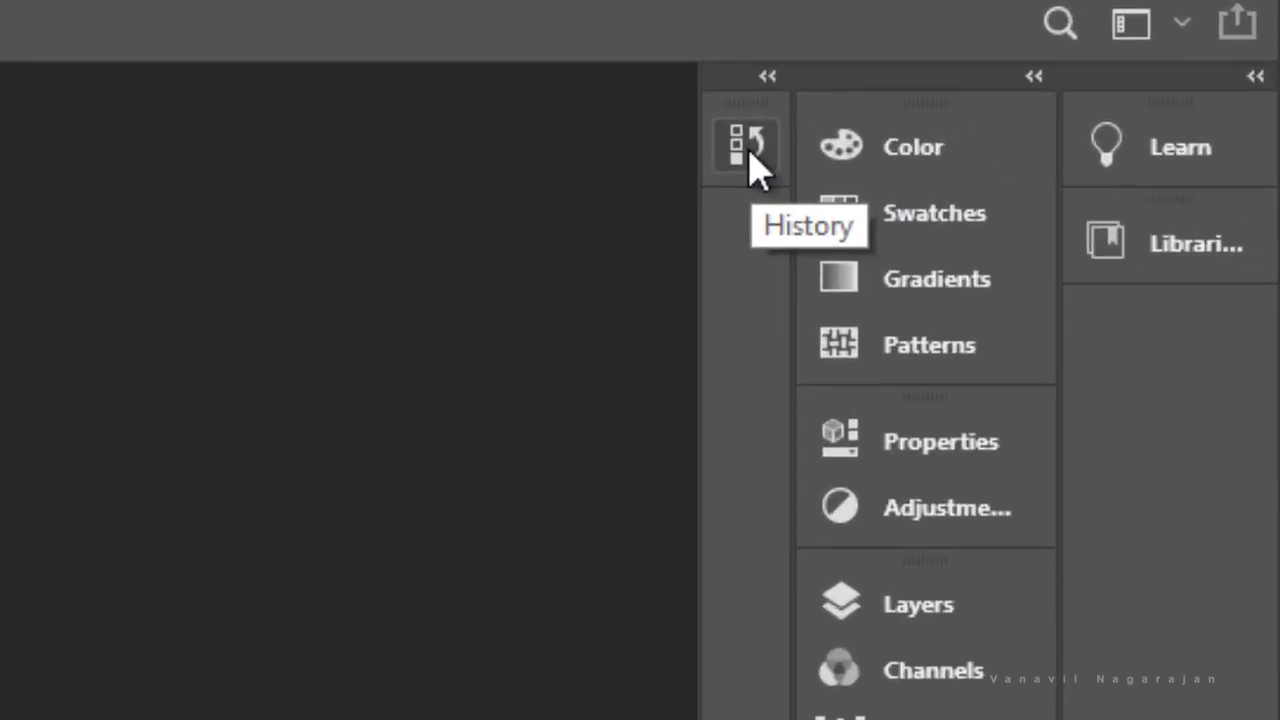
Close the History, Learn and Libraries panel groups with Close Tab Group
right_click(754, 158)
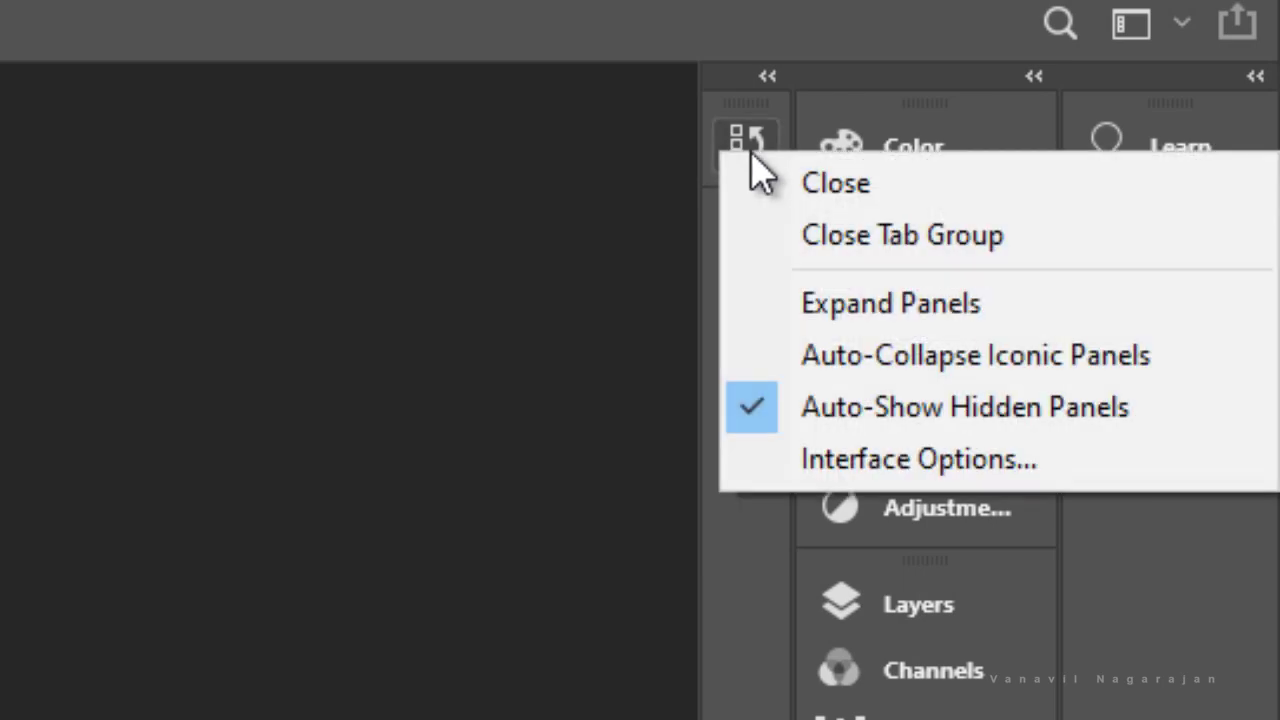
left_click(870, 240)
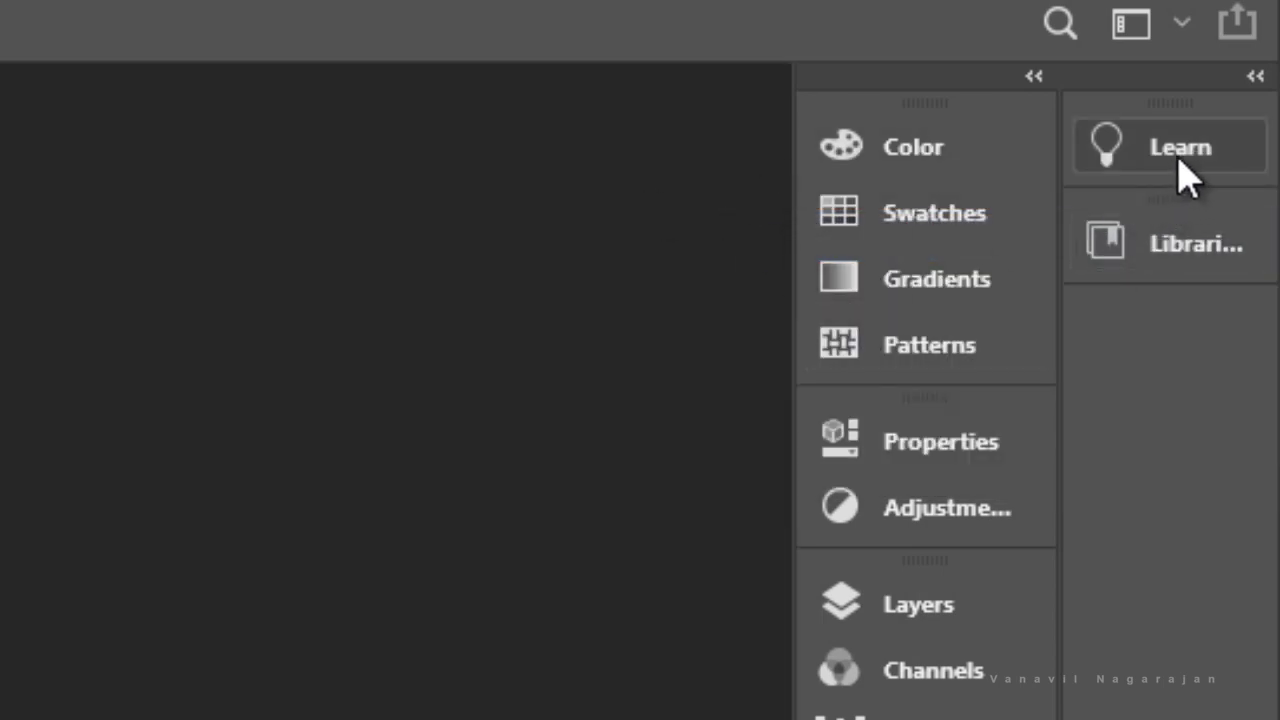
right_click(1187, 176)
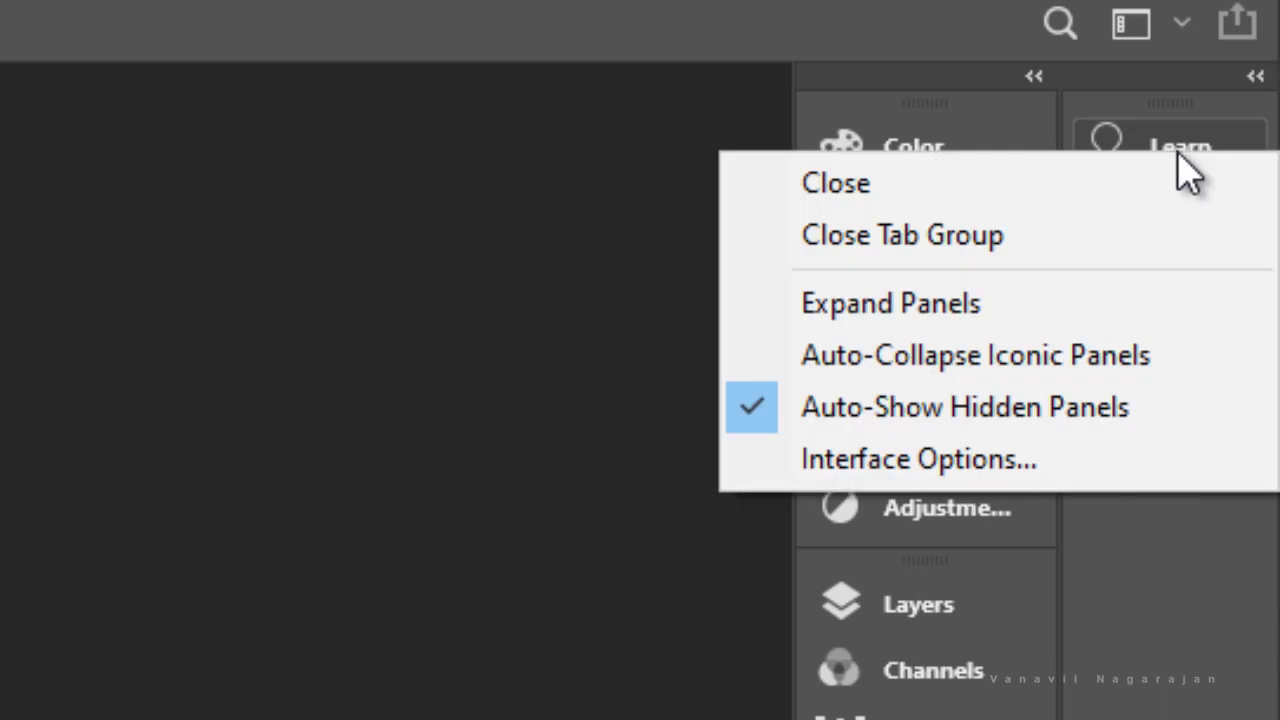
left_click(1125, 240)
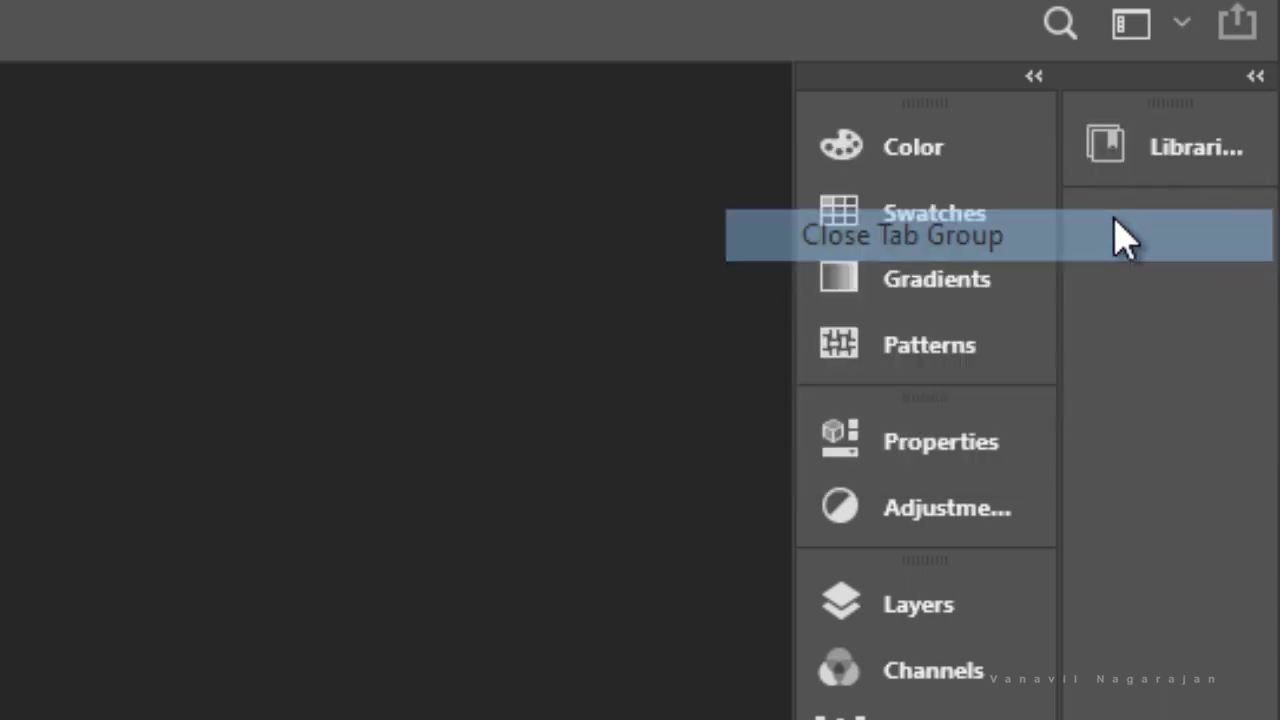
right_click(1158, 172)
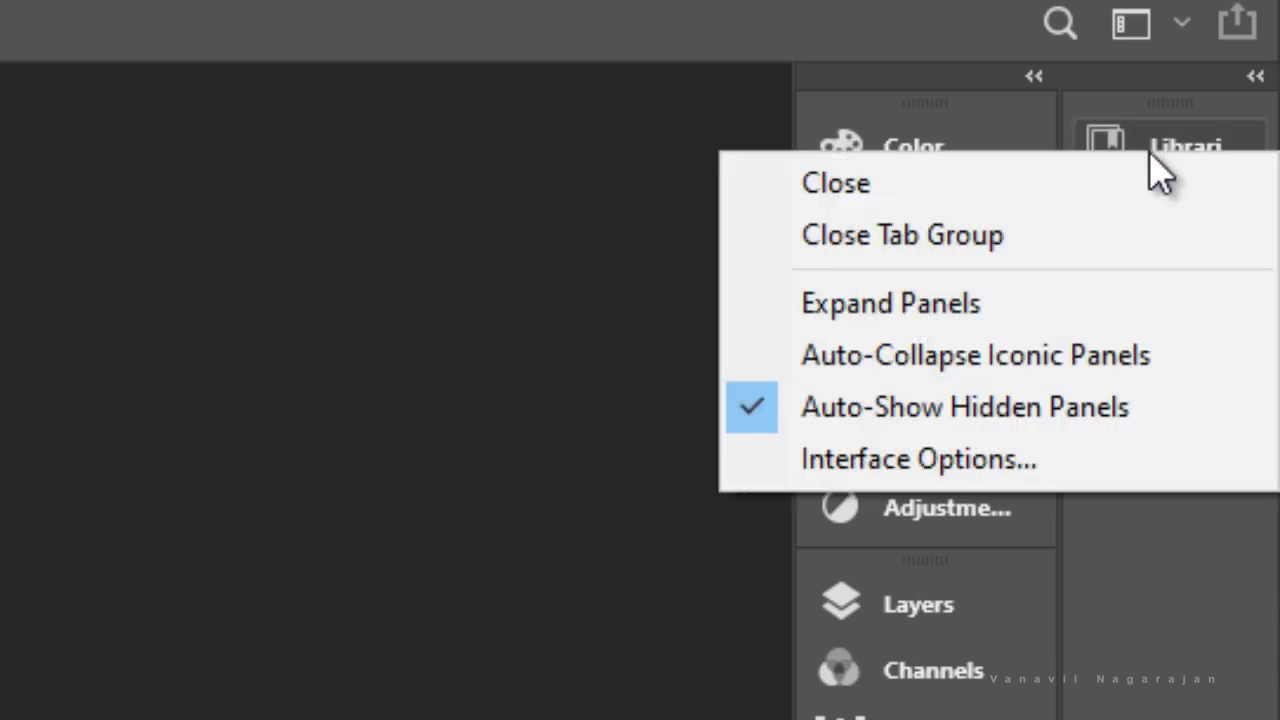
left_click(1074, 243)
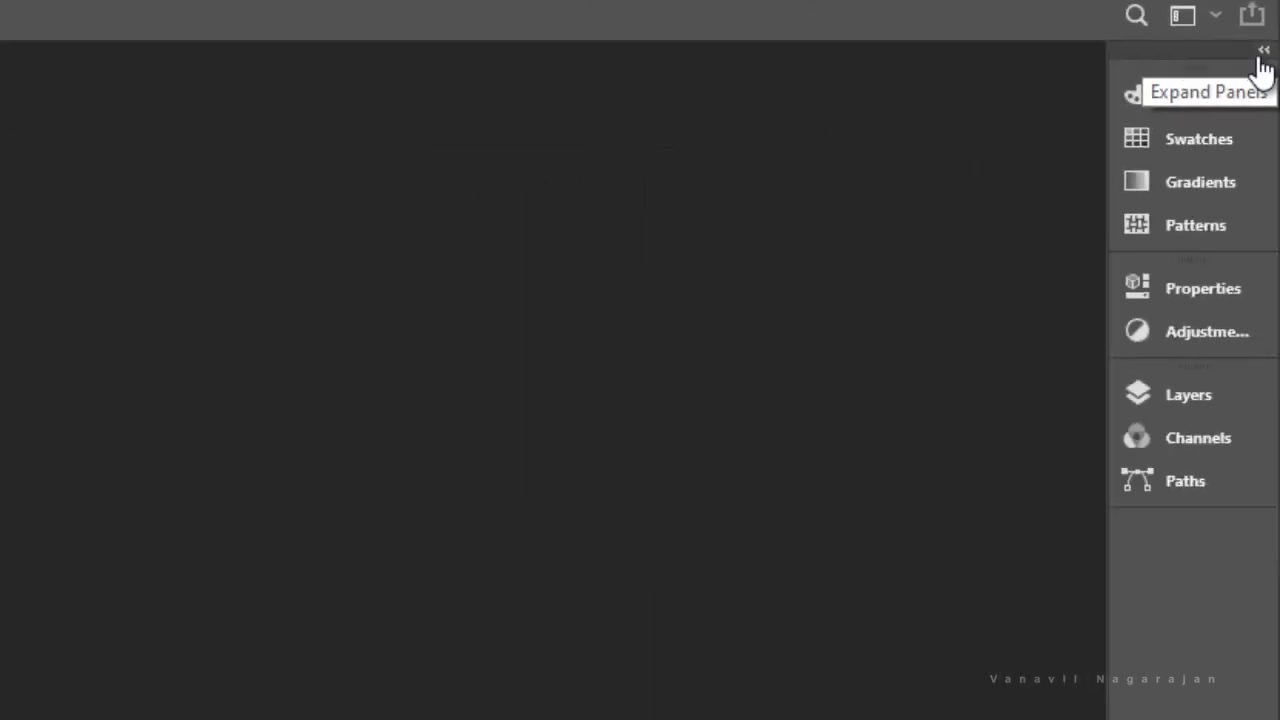
Expand the docked panels, group Layers with Adjustments, and put Properties first beside Channels and Paths
left_click(1262, 55)
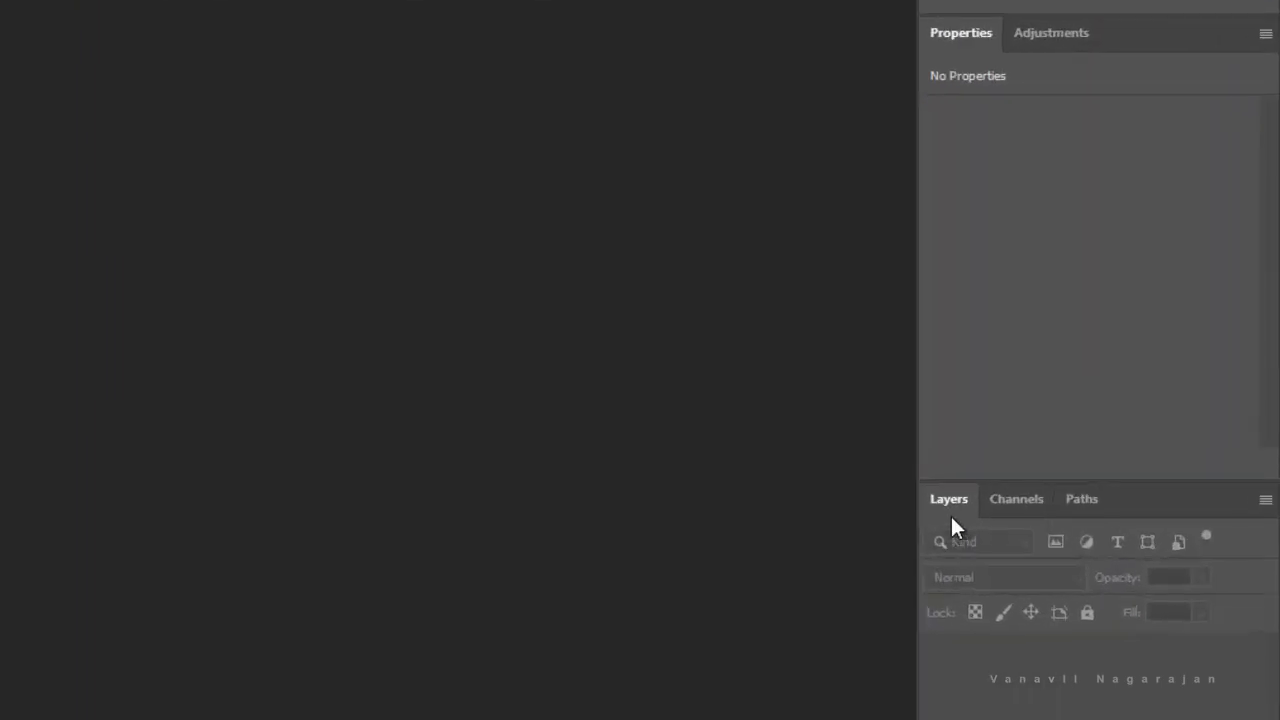
left_click_drag(948, 500, 1031, 42)
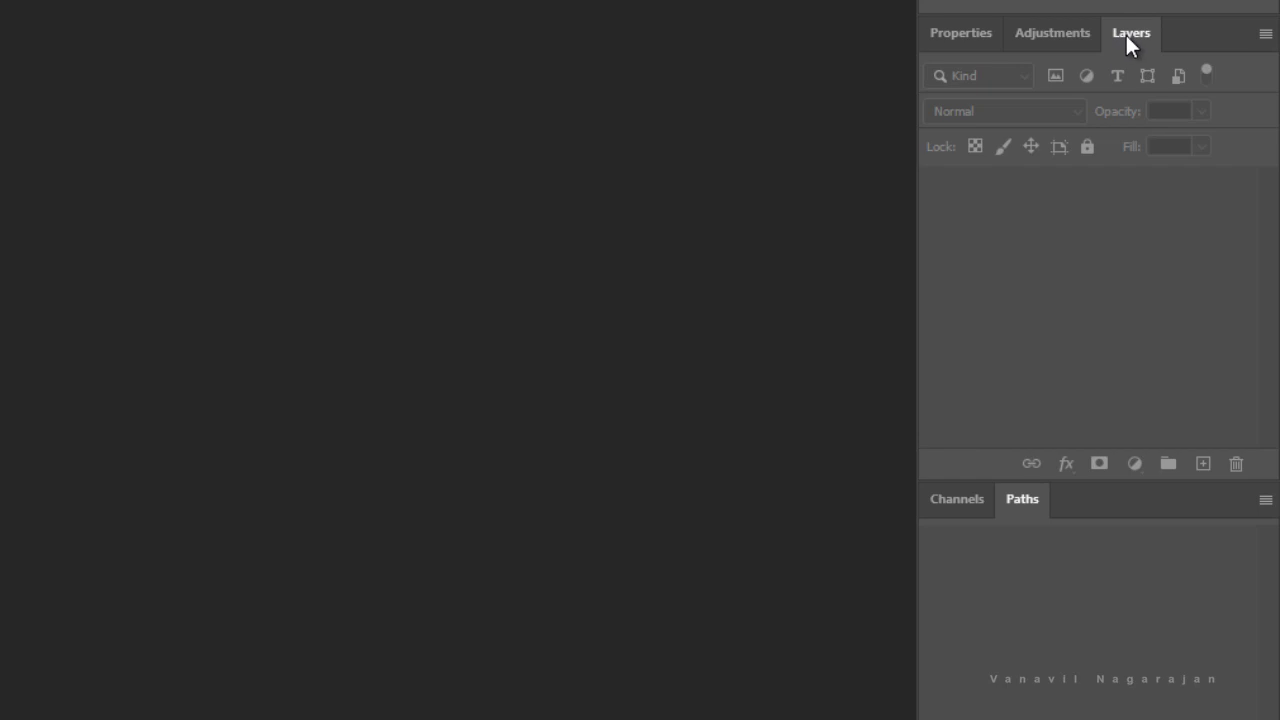
left_click_drag(1126, 37, 949, 51)
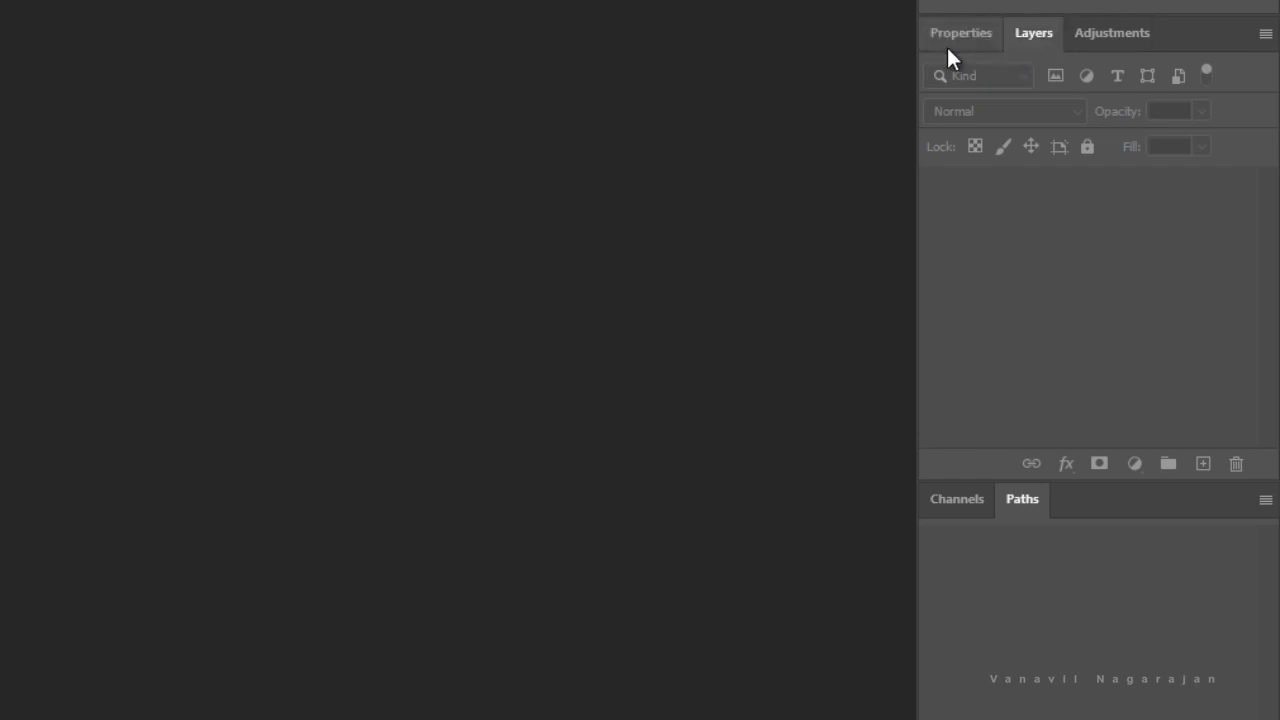
left_click_drag(1029, 40, 966, 500)
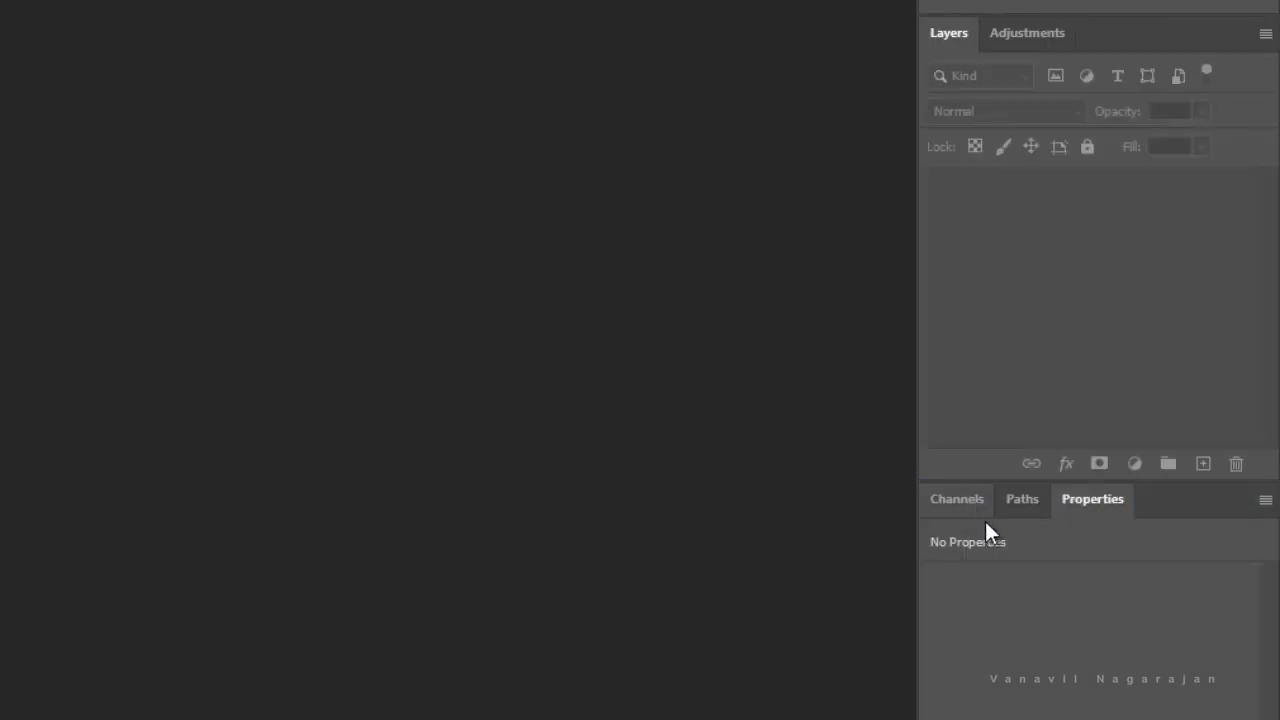
left_click_drag(1076, 502, 962, 505)
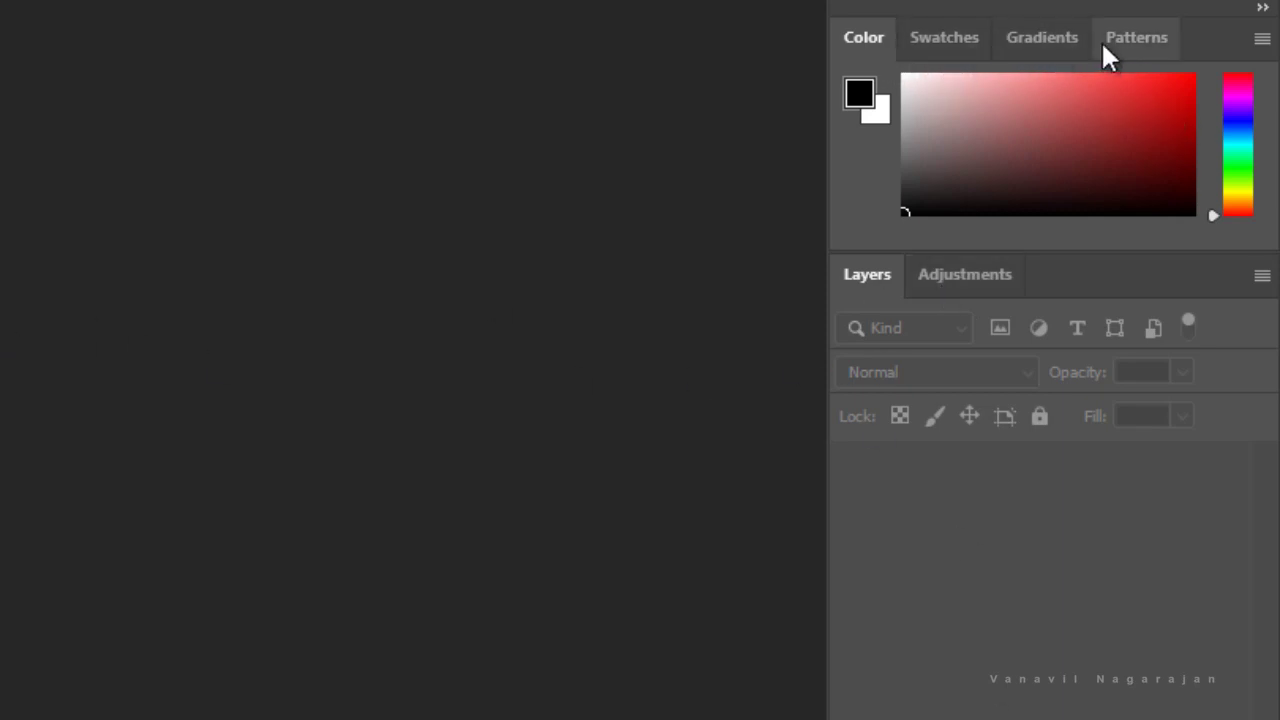
Close the Color group and dock Adjustments with Properties, Channels and Paths, showing Properties
right_click(861, 40)
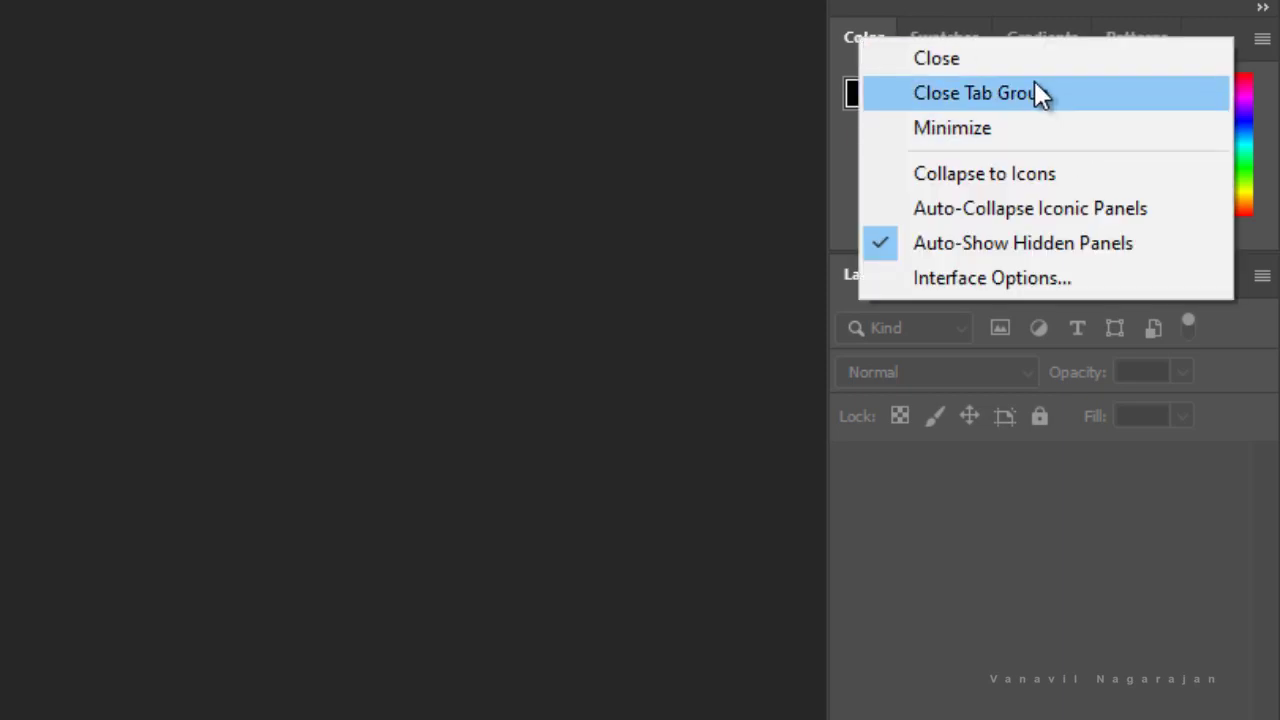
left_click(1040, 93)
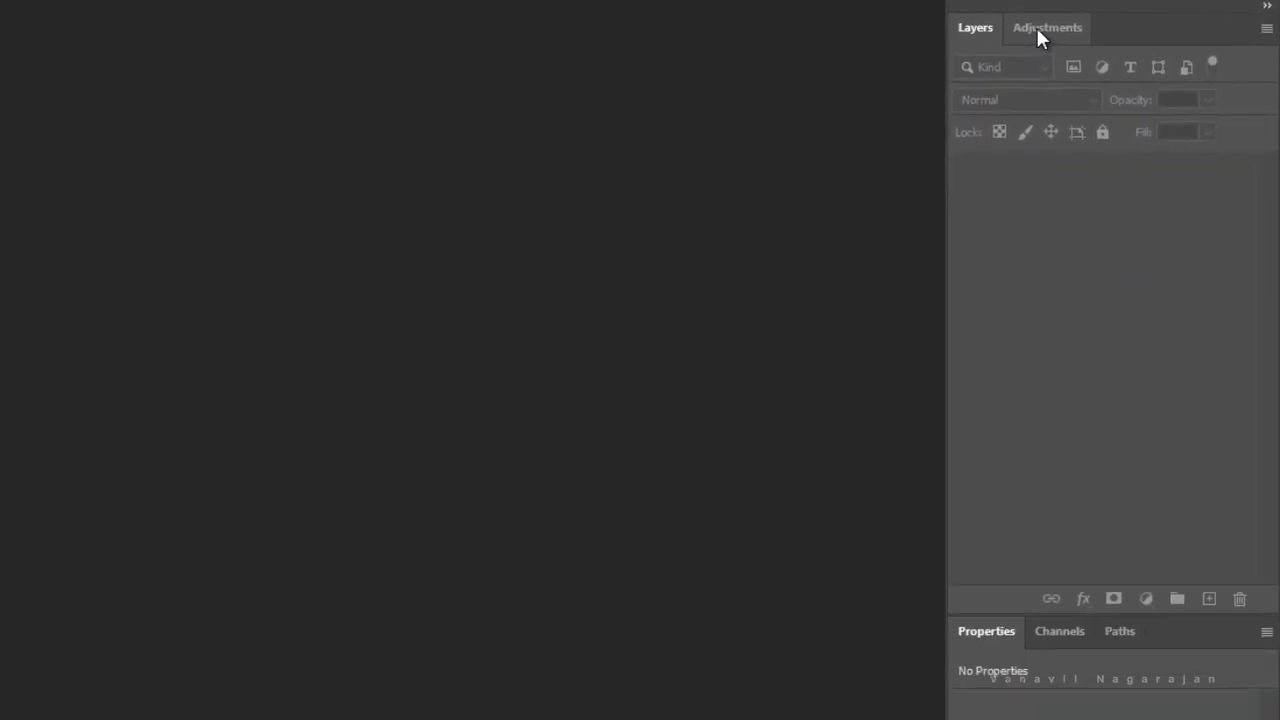
left_click_drag(1036, 25, 1057, 632)
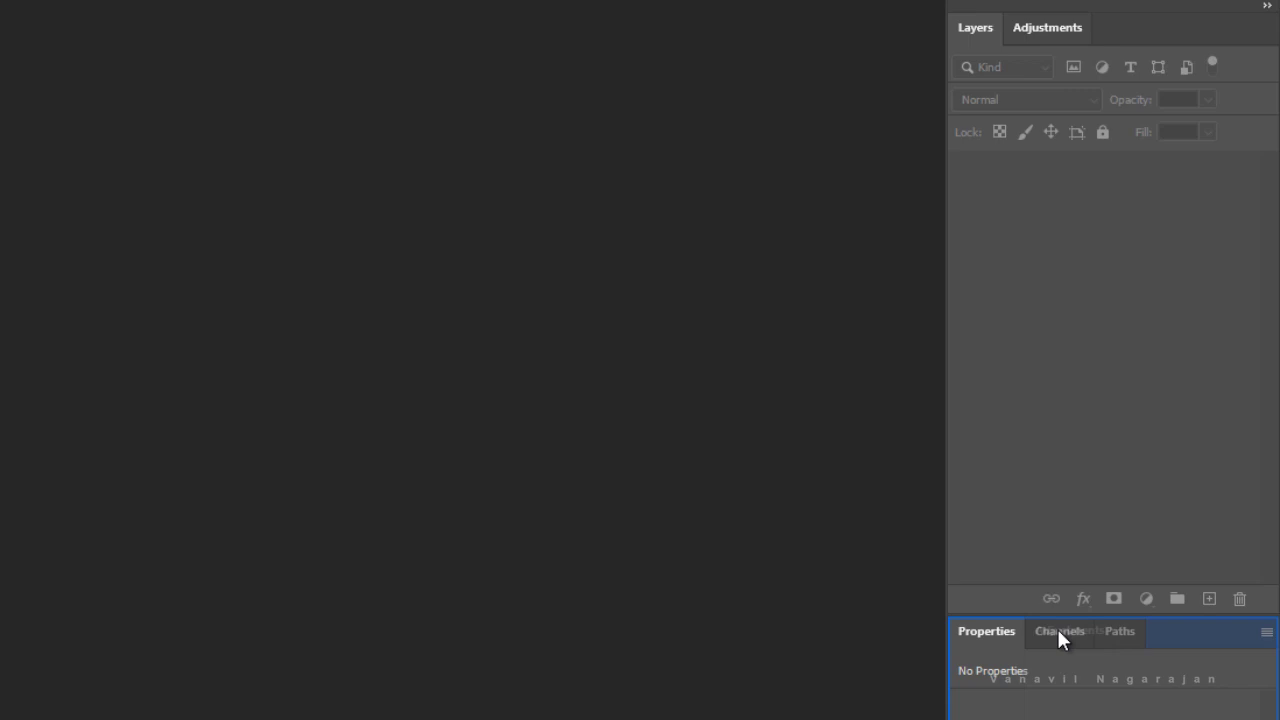
left_click_drag(1057, 632, 1058, 632)
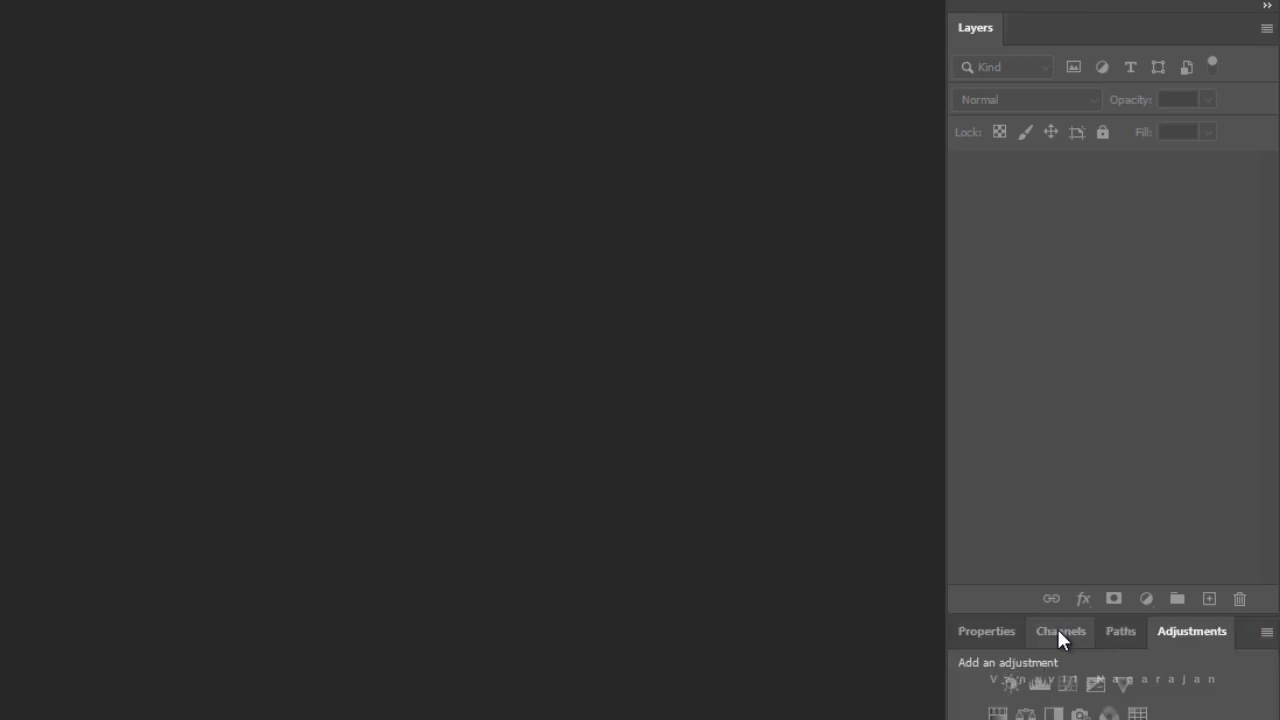
left_click(993, 636)
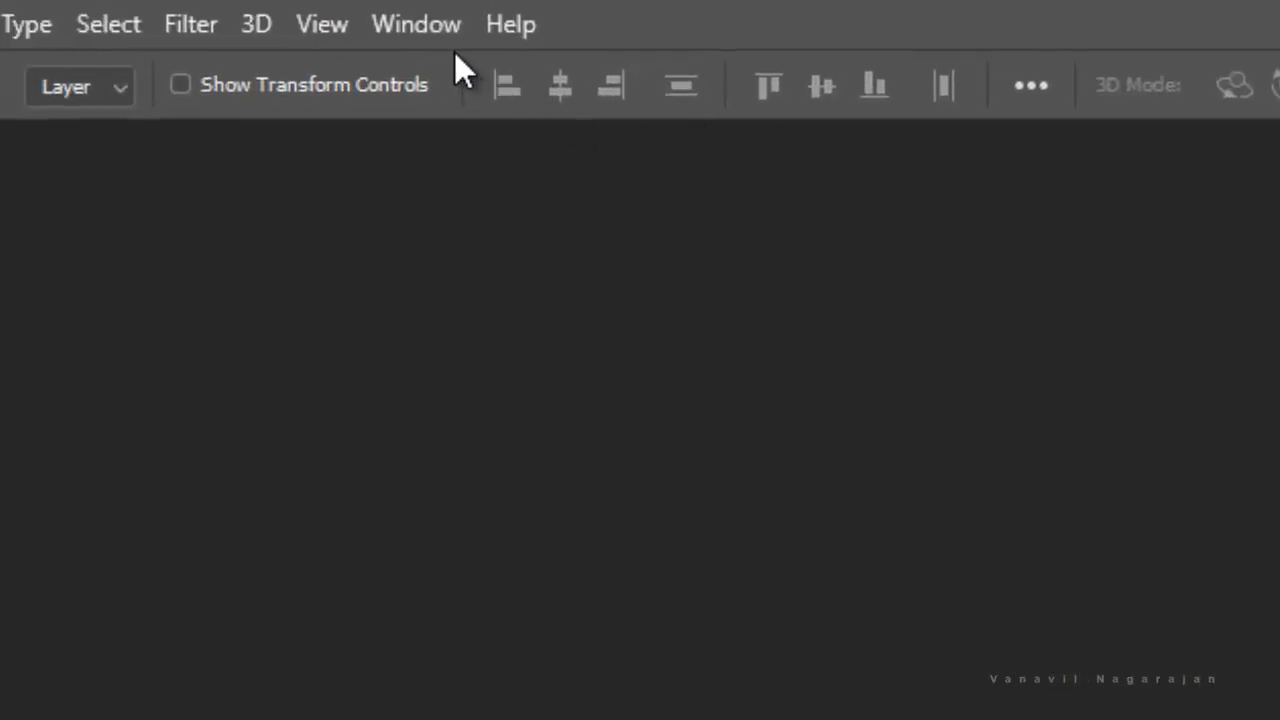
Dock the Actions panel as a tab beside Layers and close the History panel
left_click(438, 38)
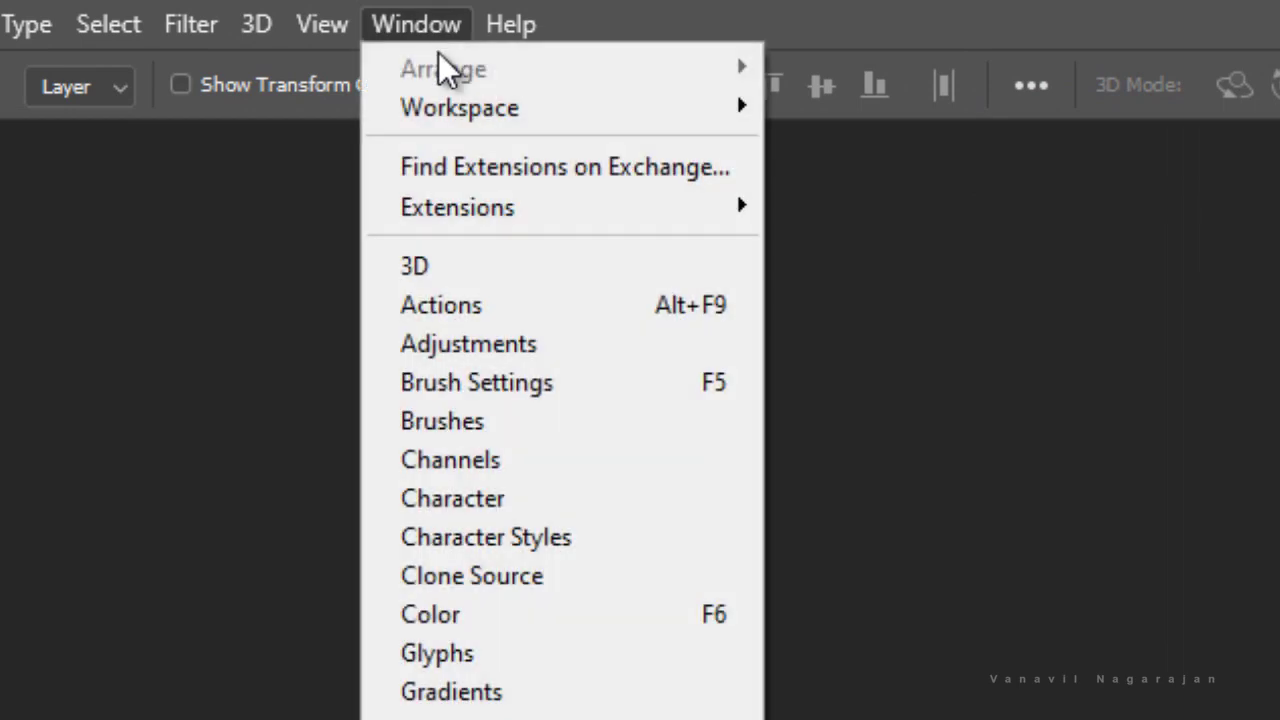
left_click(513, 303)
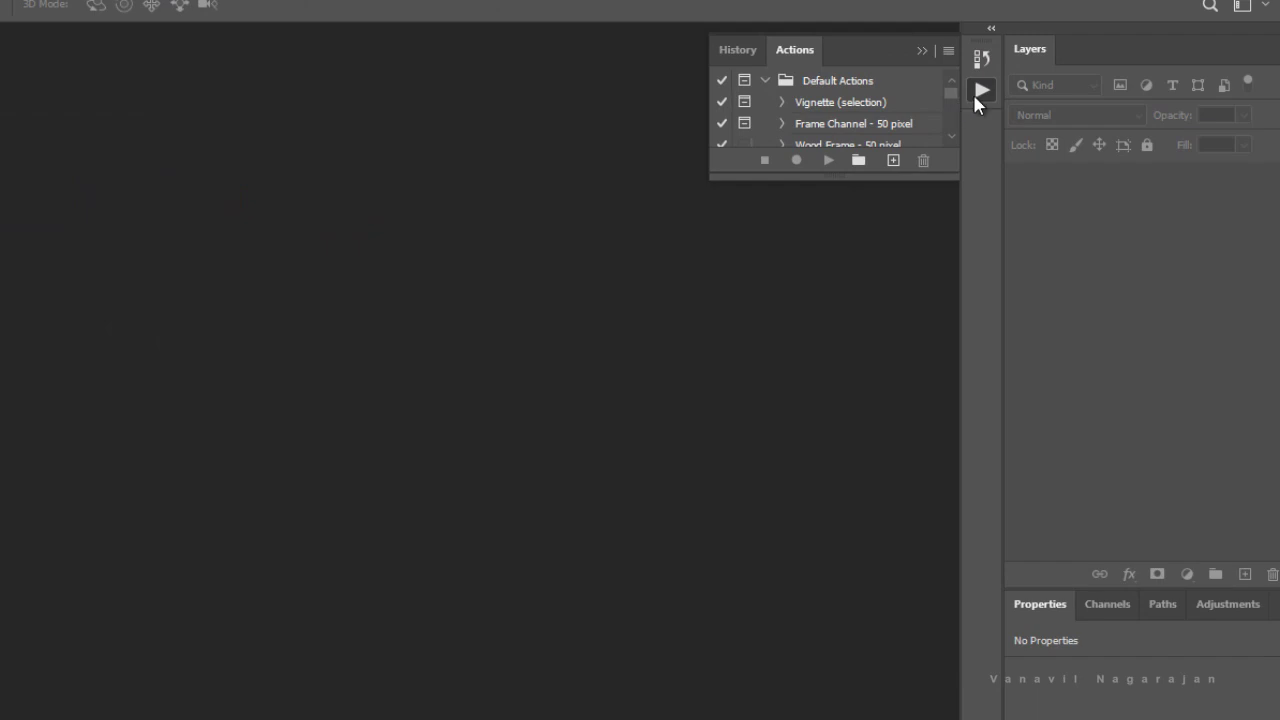
left_click_drag(797, 49, 1069, 58)
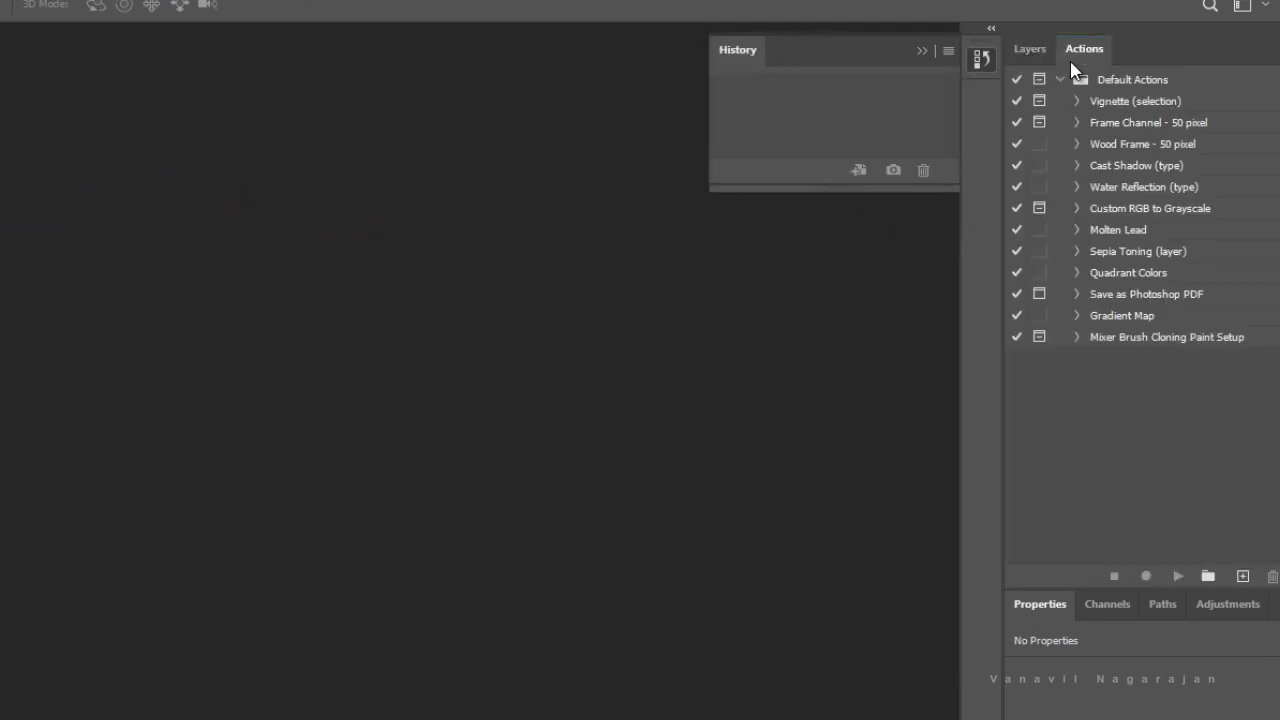
left_click(1034, 57)
right_click(981, 61)
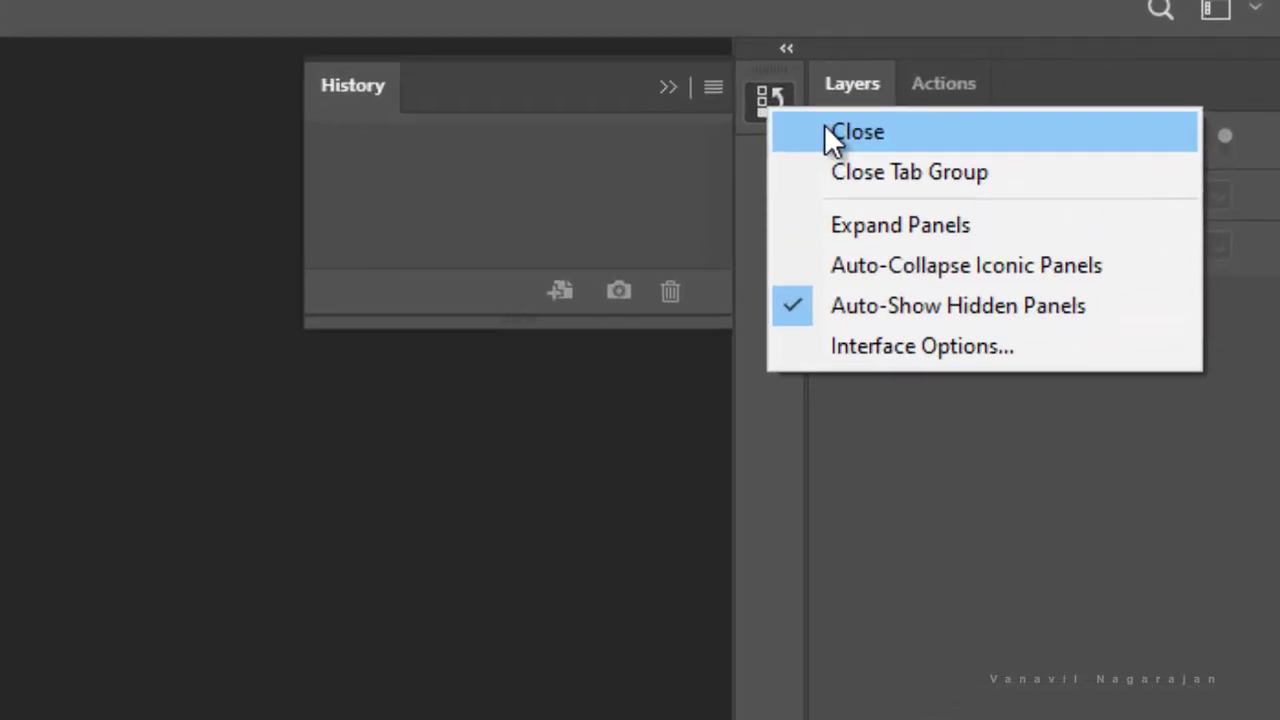
left_click(826, 128)
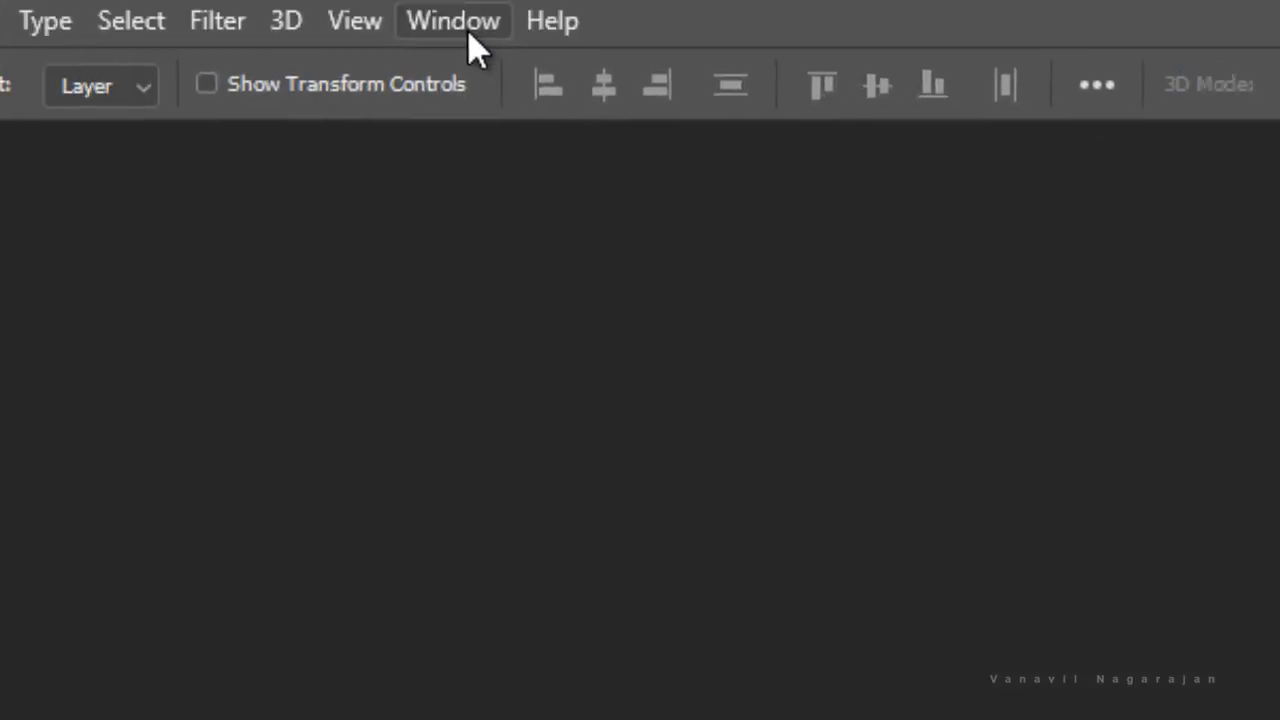
Add the Character and Paragraph panels as collapsed dock icons beside the Layers group
left_click(600, 30)
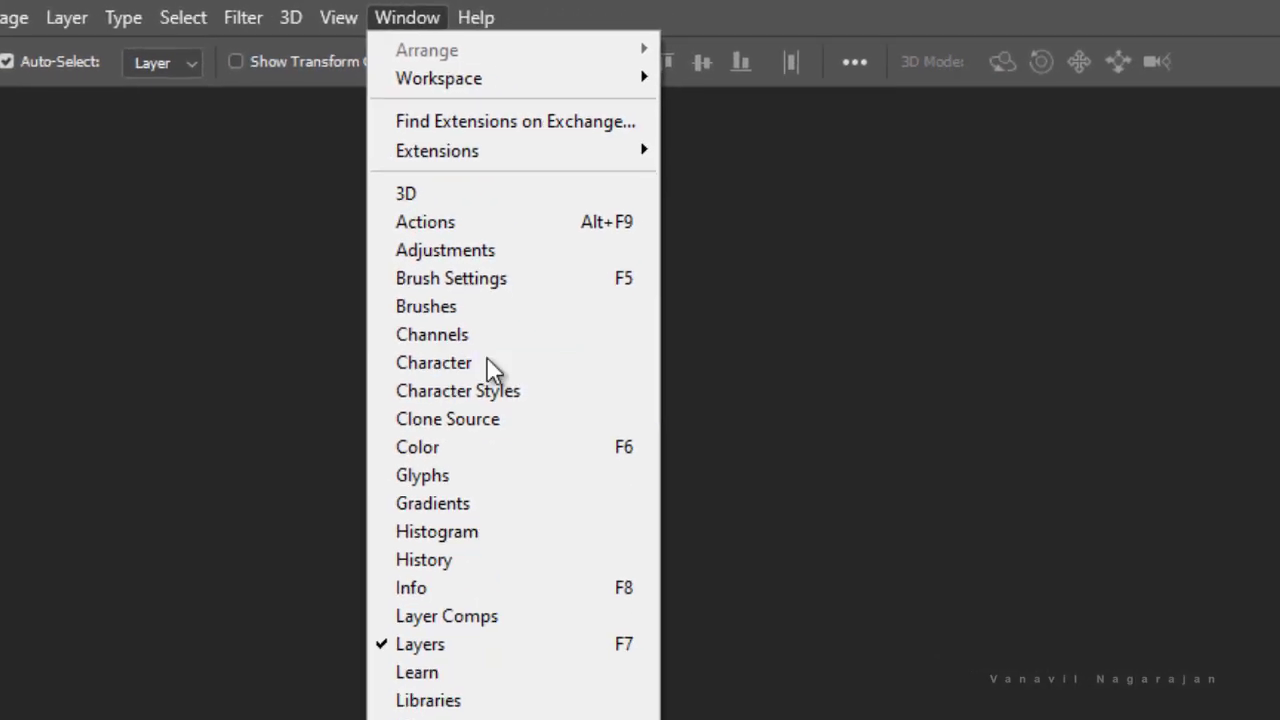
left_click(490, 366)
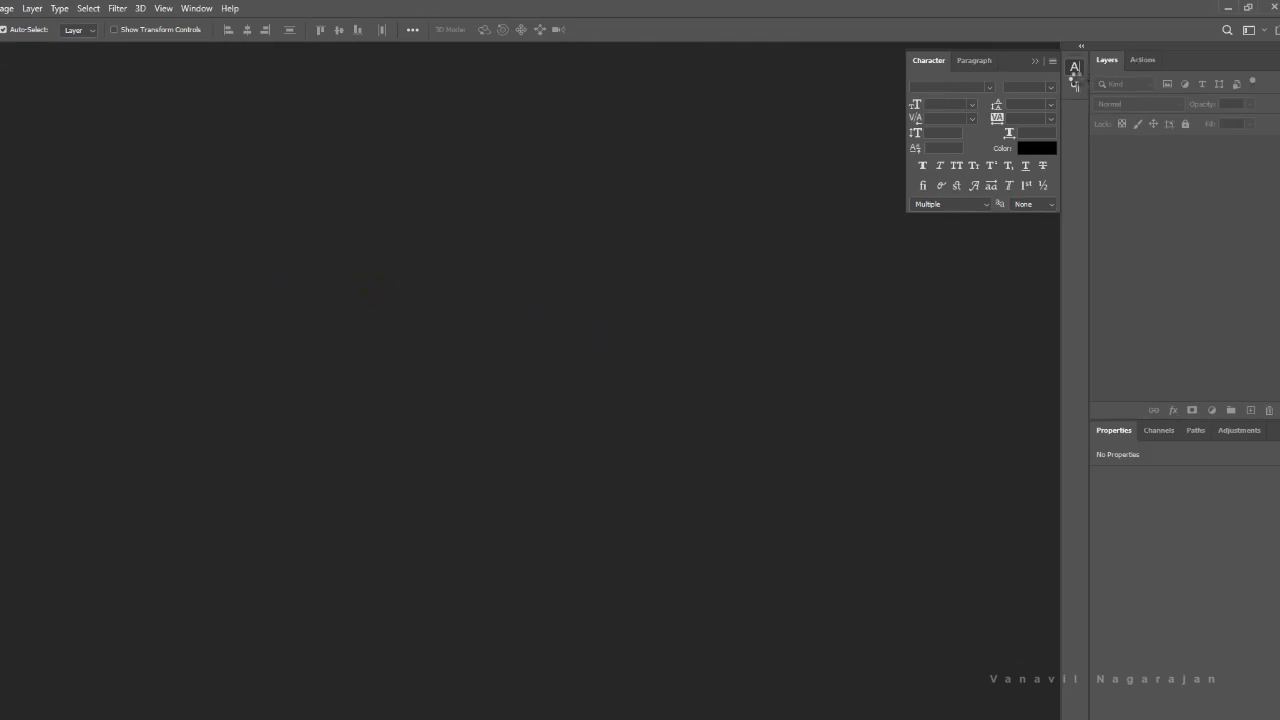
left_click(1075, 67)
left_click(1075, 67)
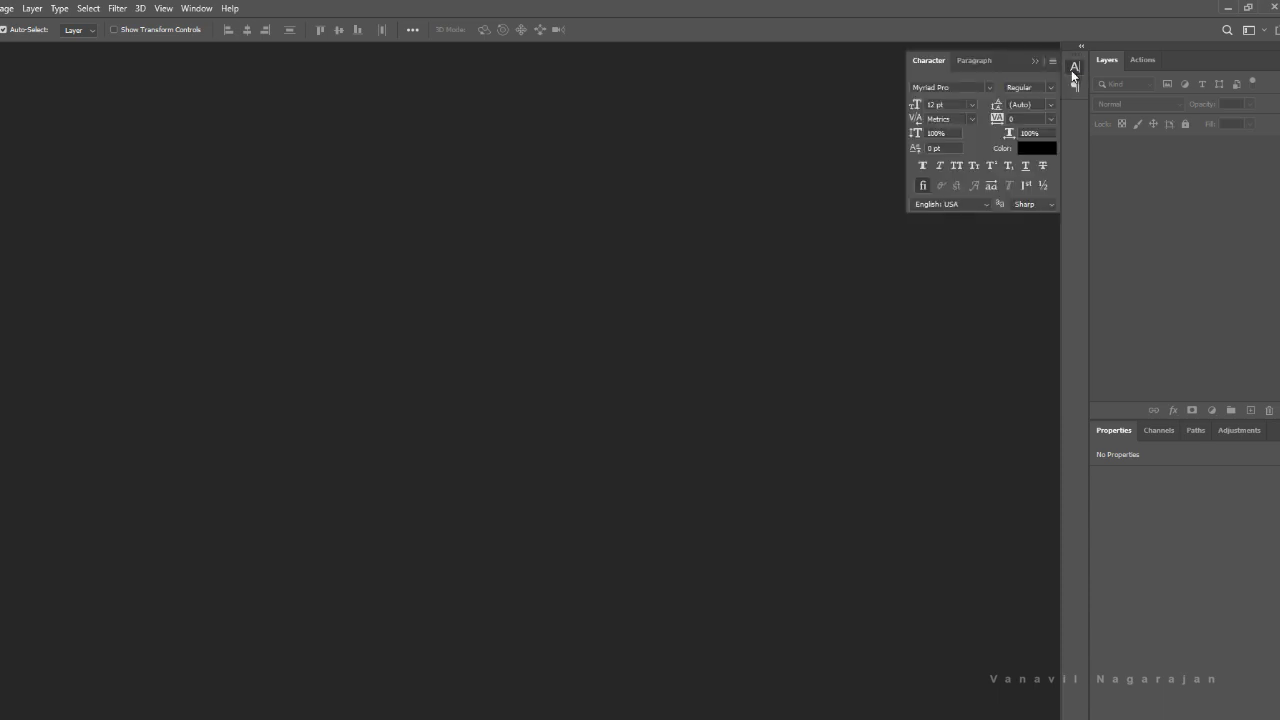
left_click(1072, 67)
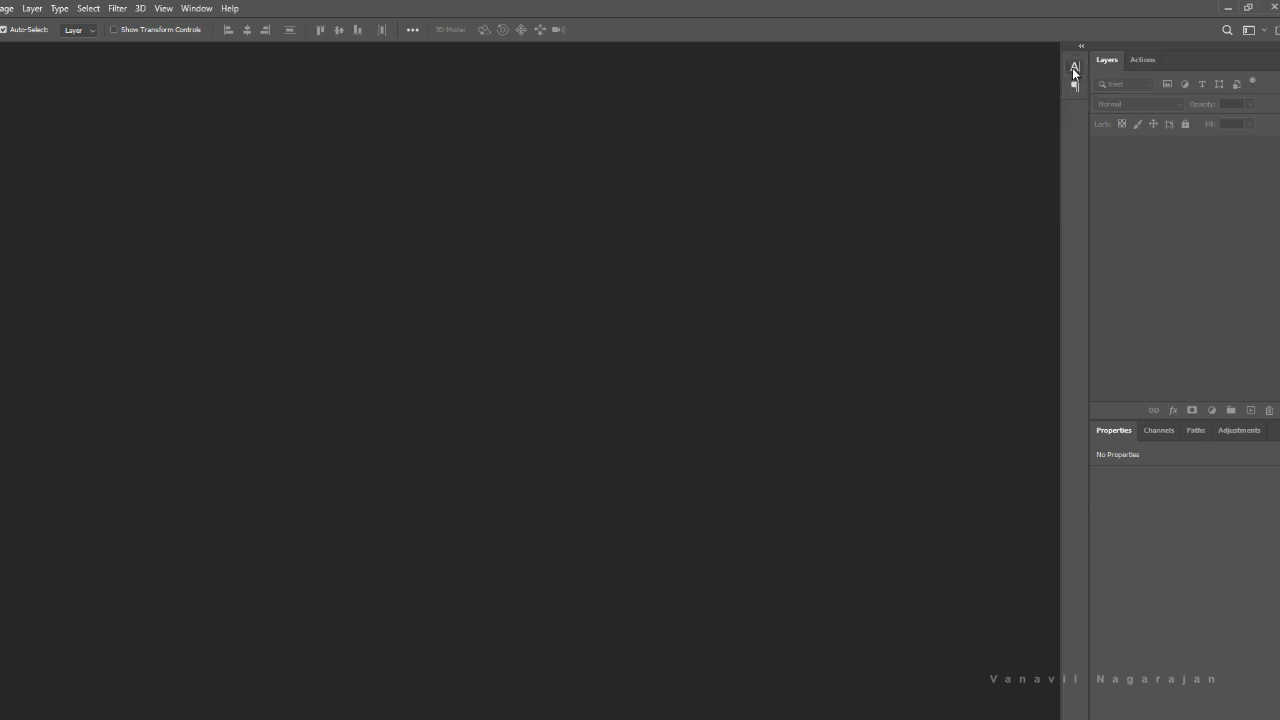
left_click(1075, 70)
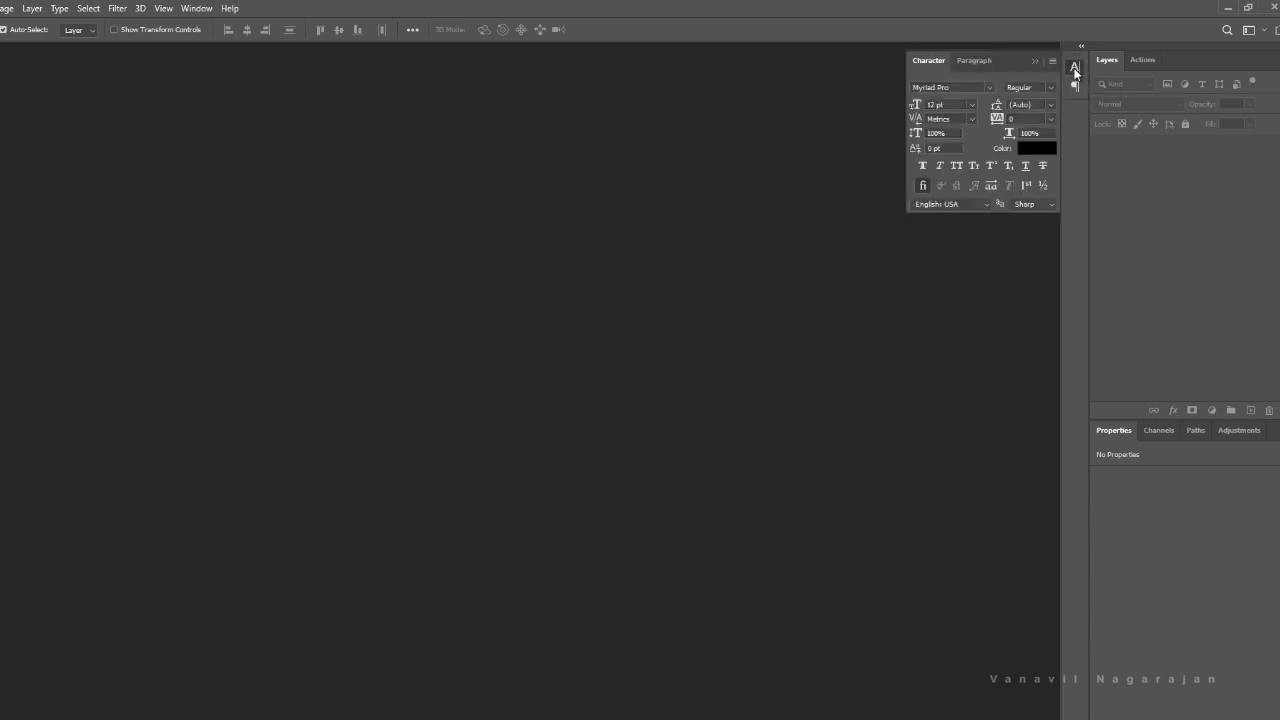
left_click(1075, 72)
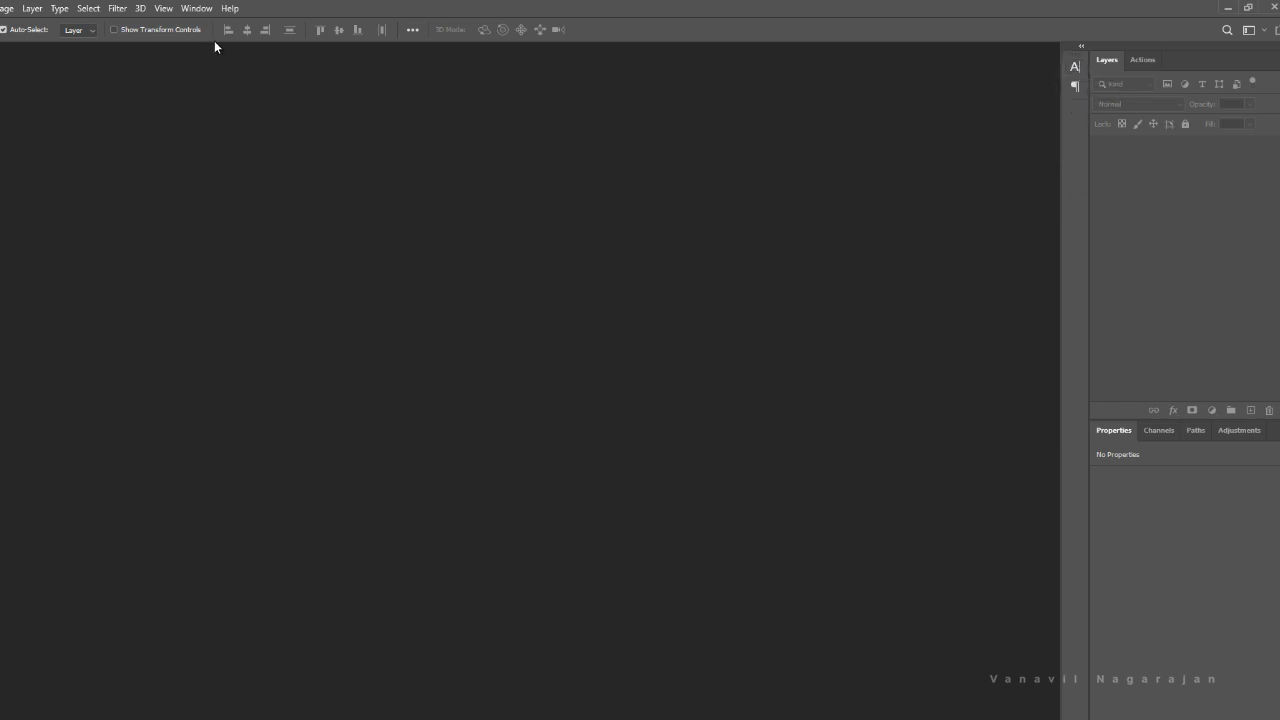
left_click(196, 9)
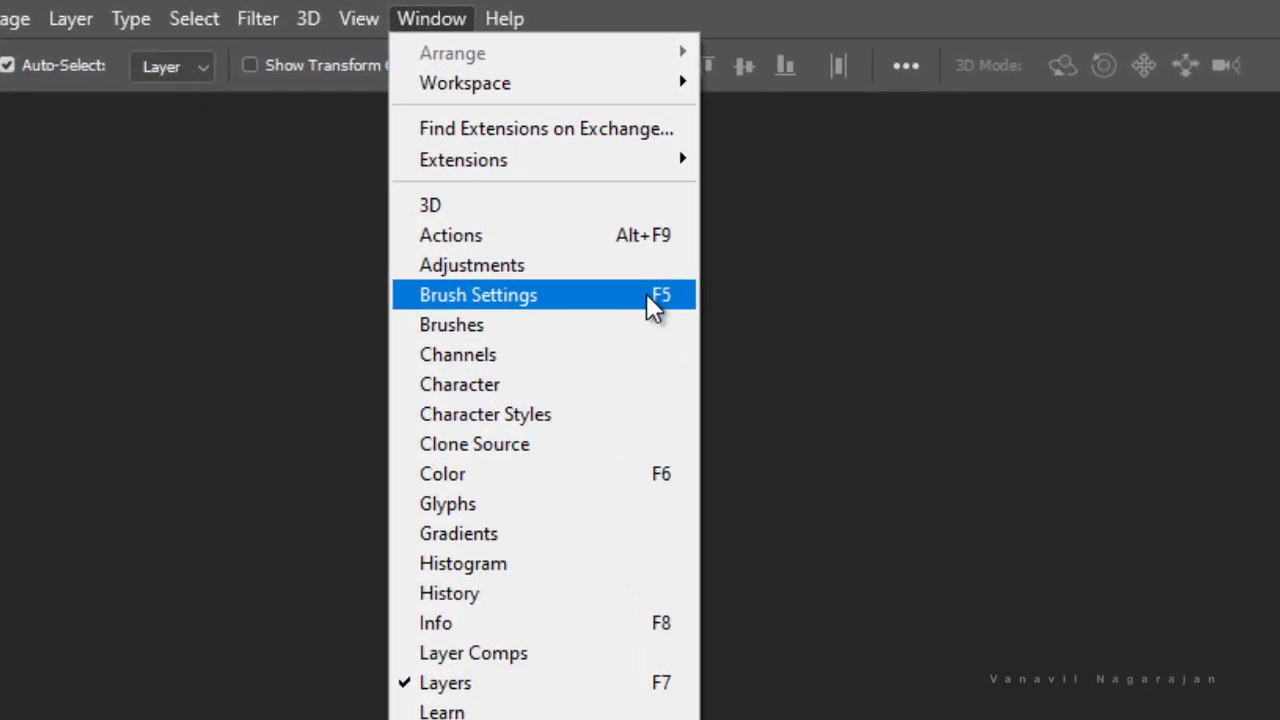
Add Brush Settings and Brushes to the dock, leaving both collapsed as icons
left_click(647, 297)
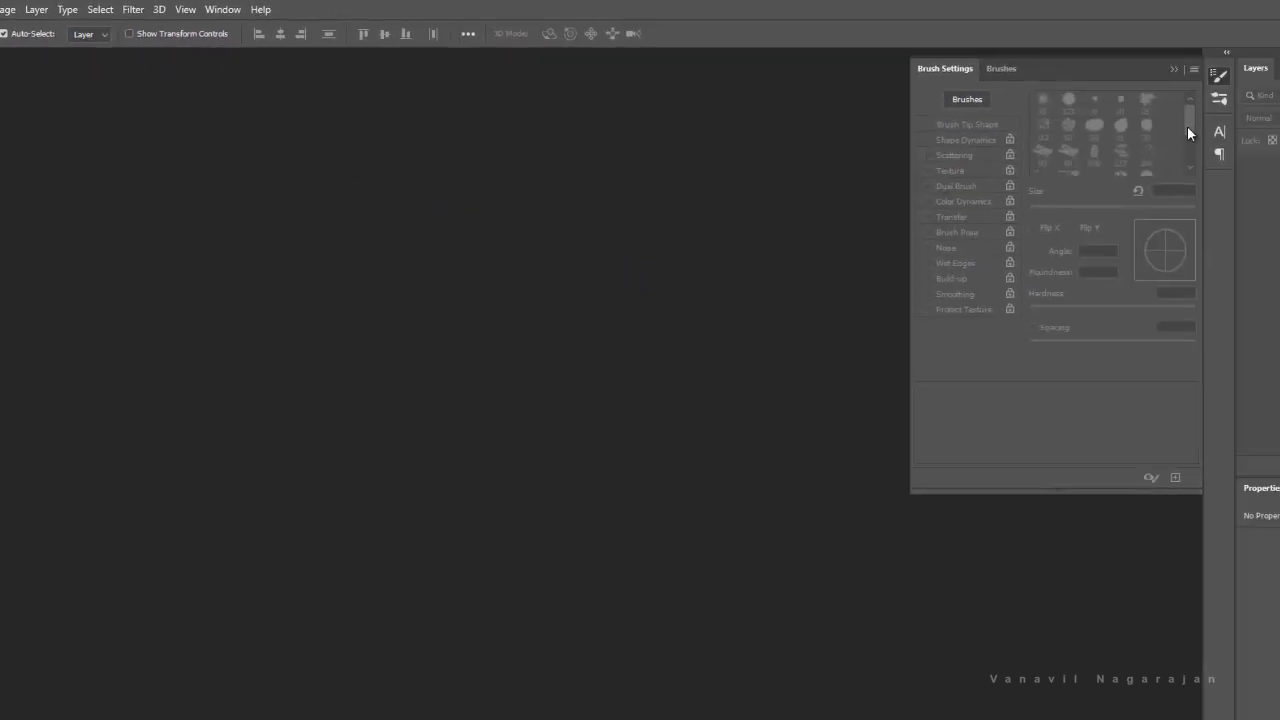
left_click(1219, 80)
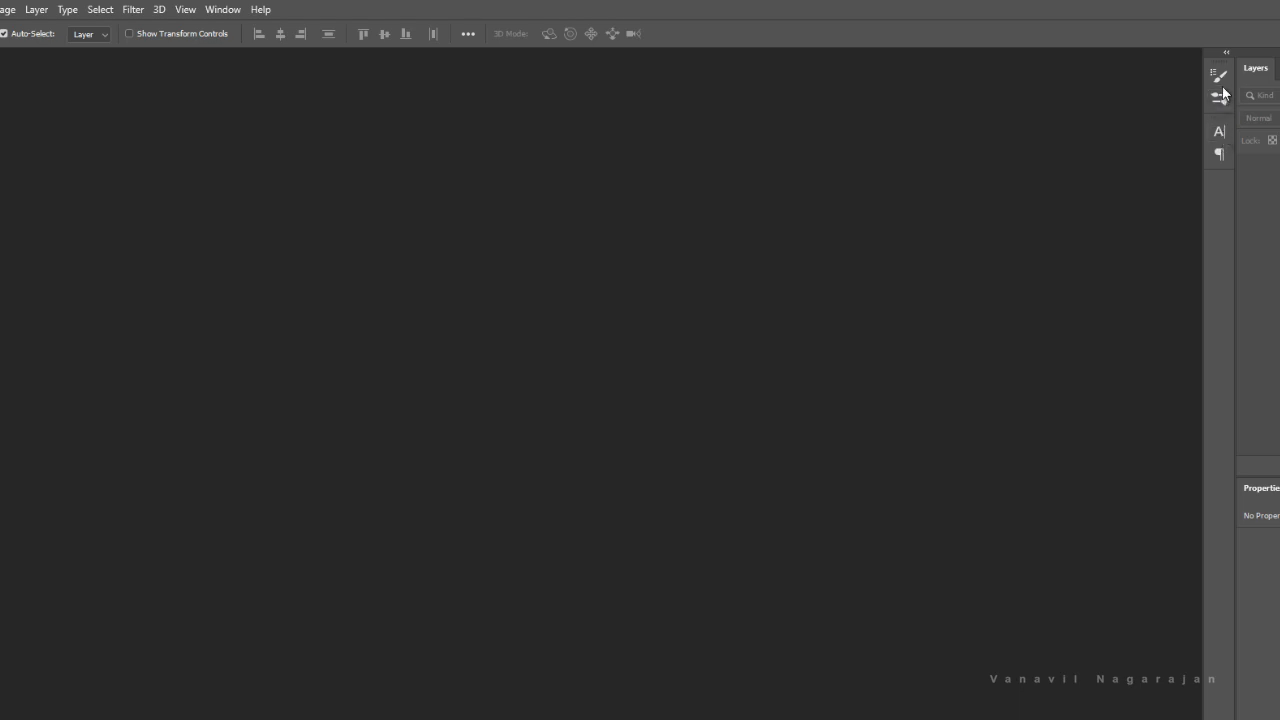
left_click(1220, 100)
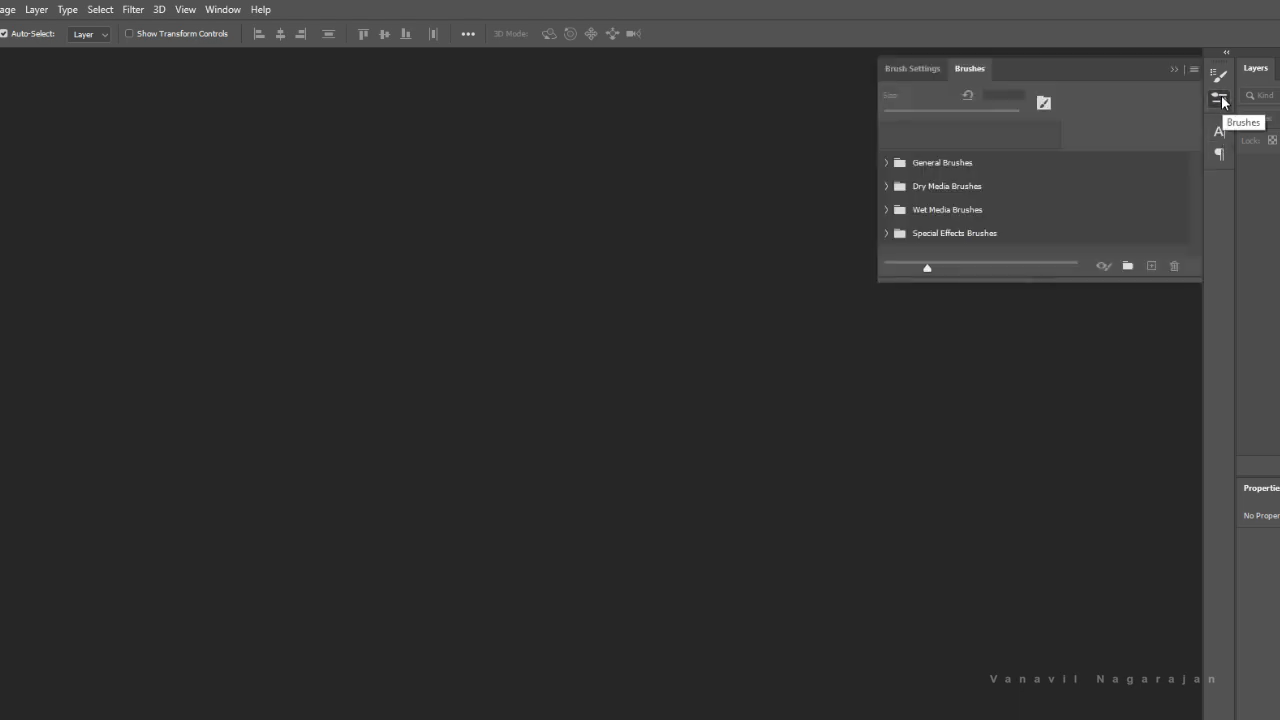
left_click(1220, 100)
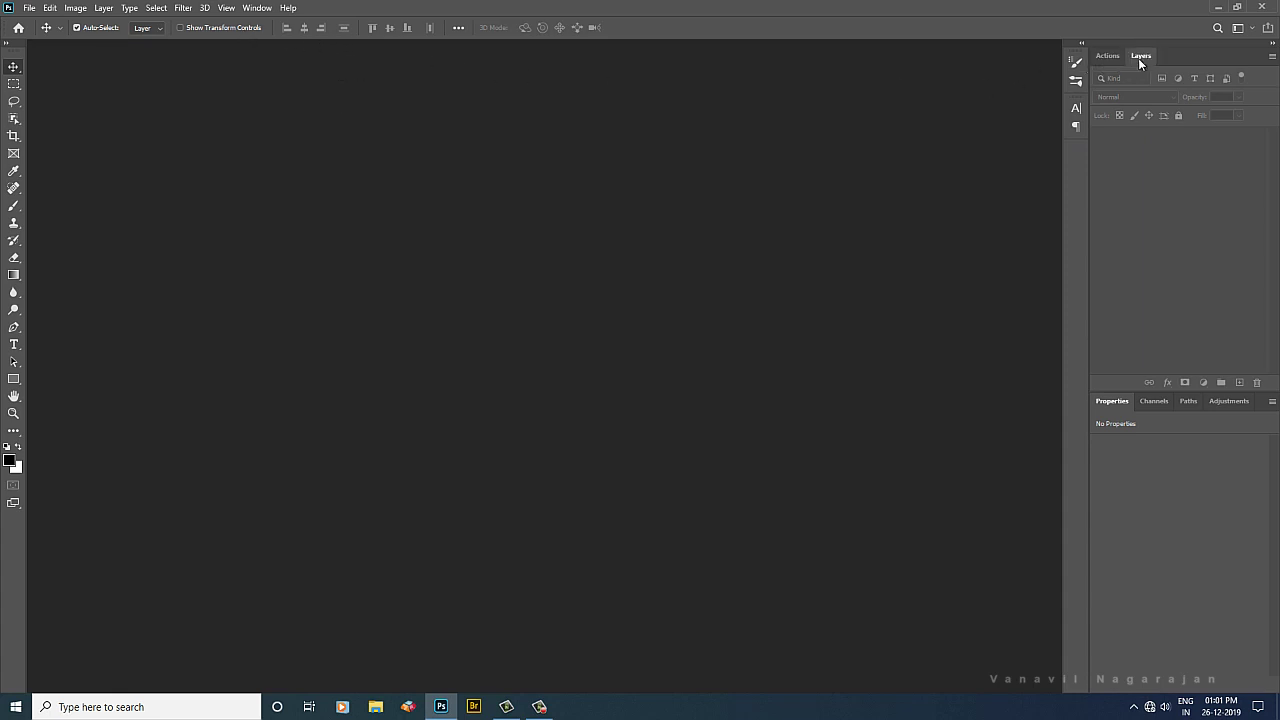
Move the Layers tab back in front of the Actions tab
left_click_drag(1138, 58, 1106, 57)
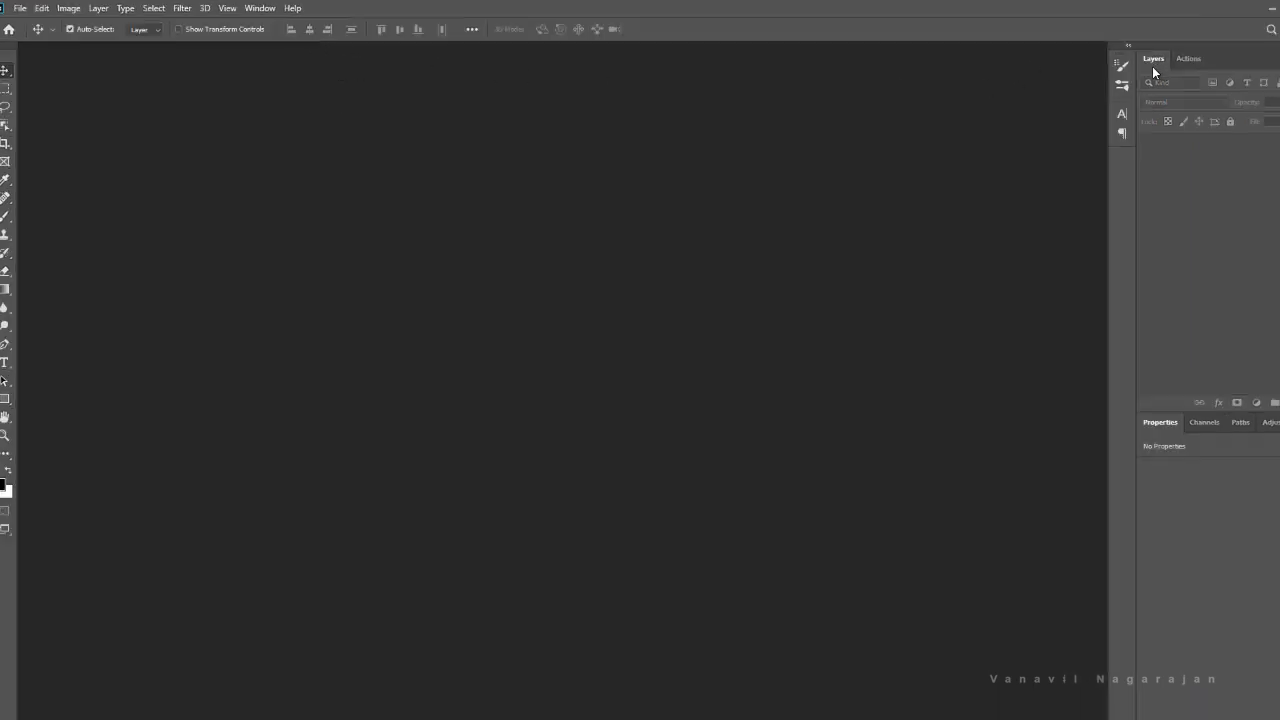
left_click(260, 8)
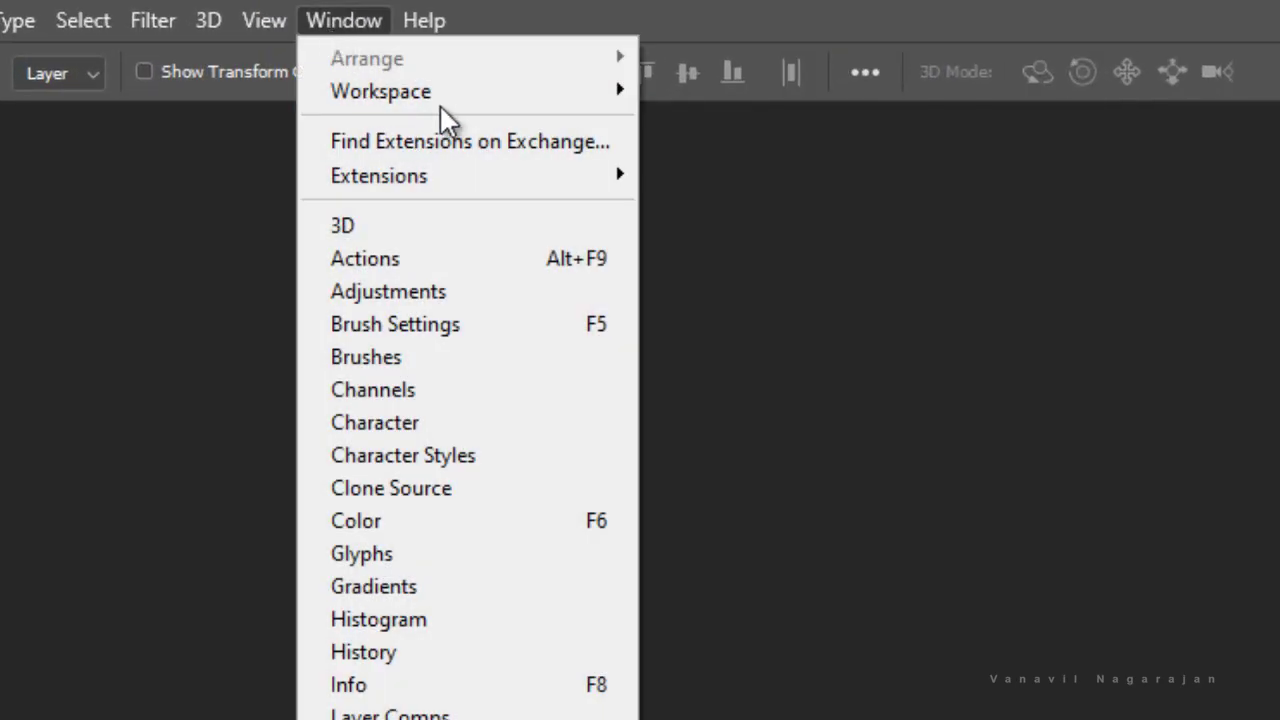
Turn on Window > Workspace > Lock Workspace
mouse_move(443, 104)
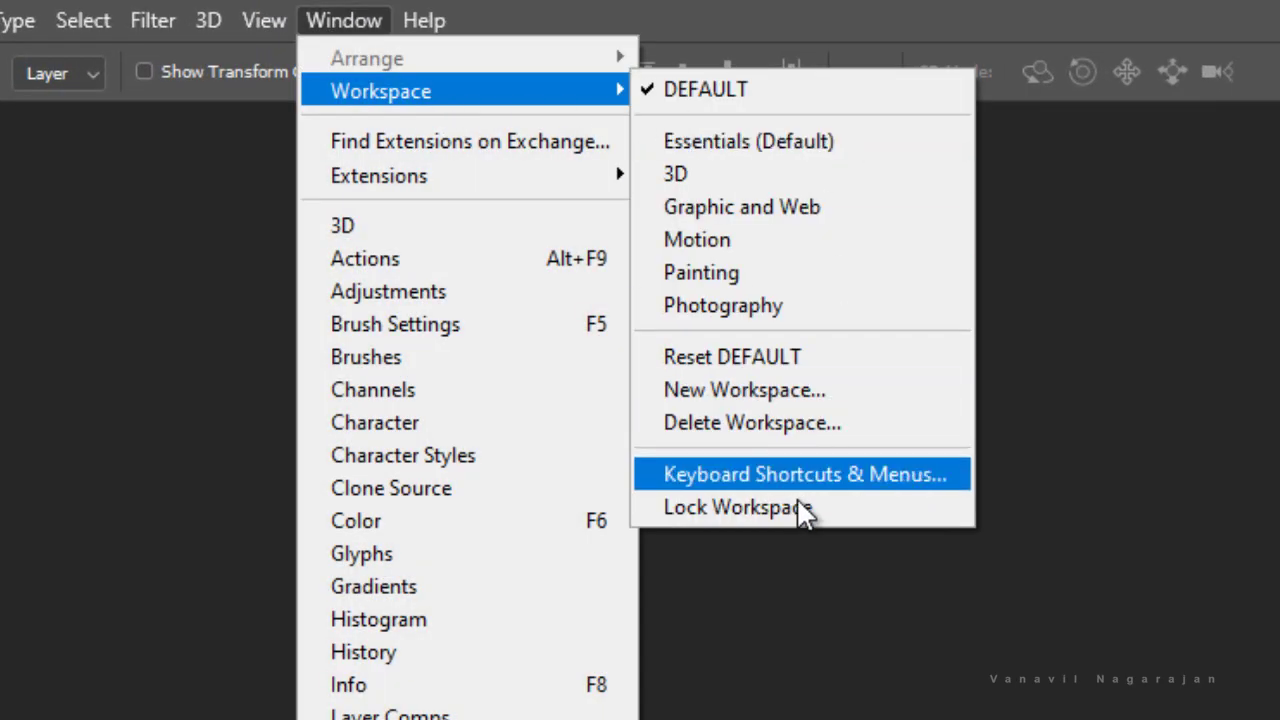
left_click(855, 503)
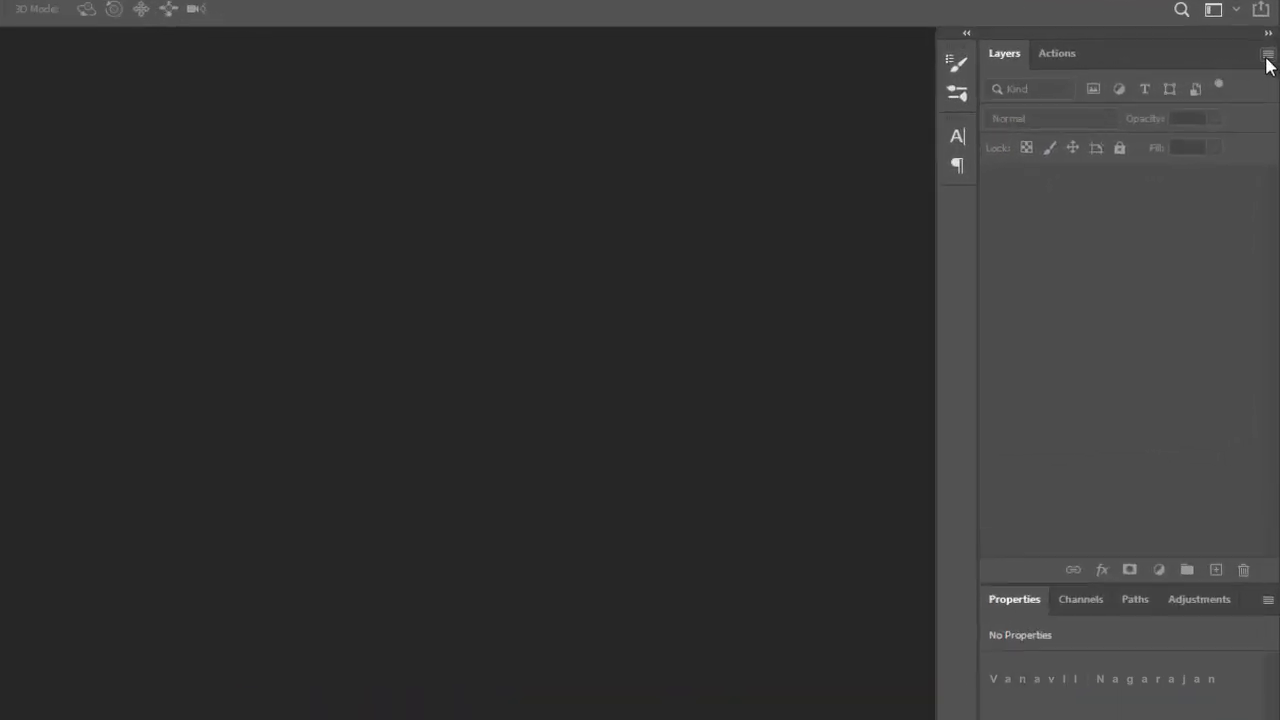
Set Layers Panel Options to medium thumbnails showing Layer Bounds
left_click(1267, 56)
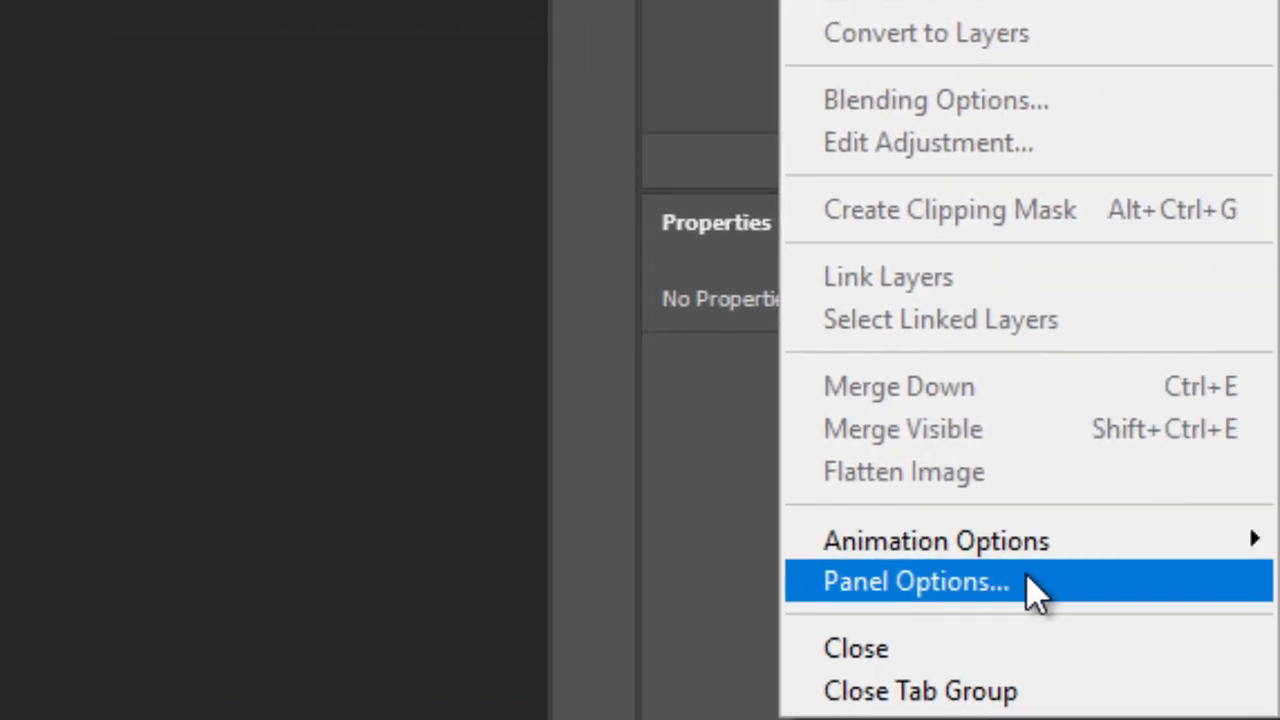
left_click(1034, 591)
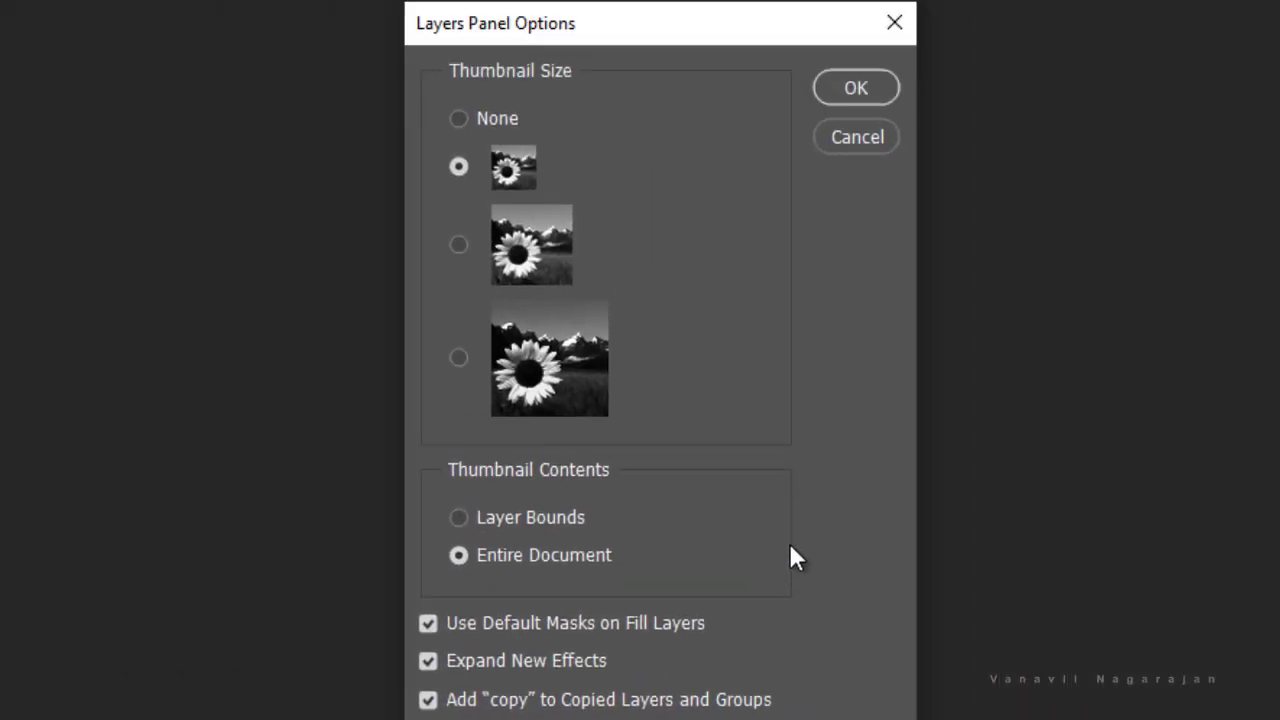
left_click(494, 520)
left_click(471, 248)
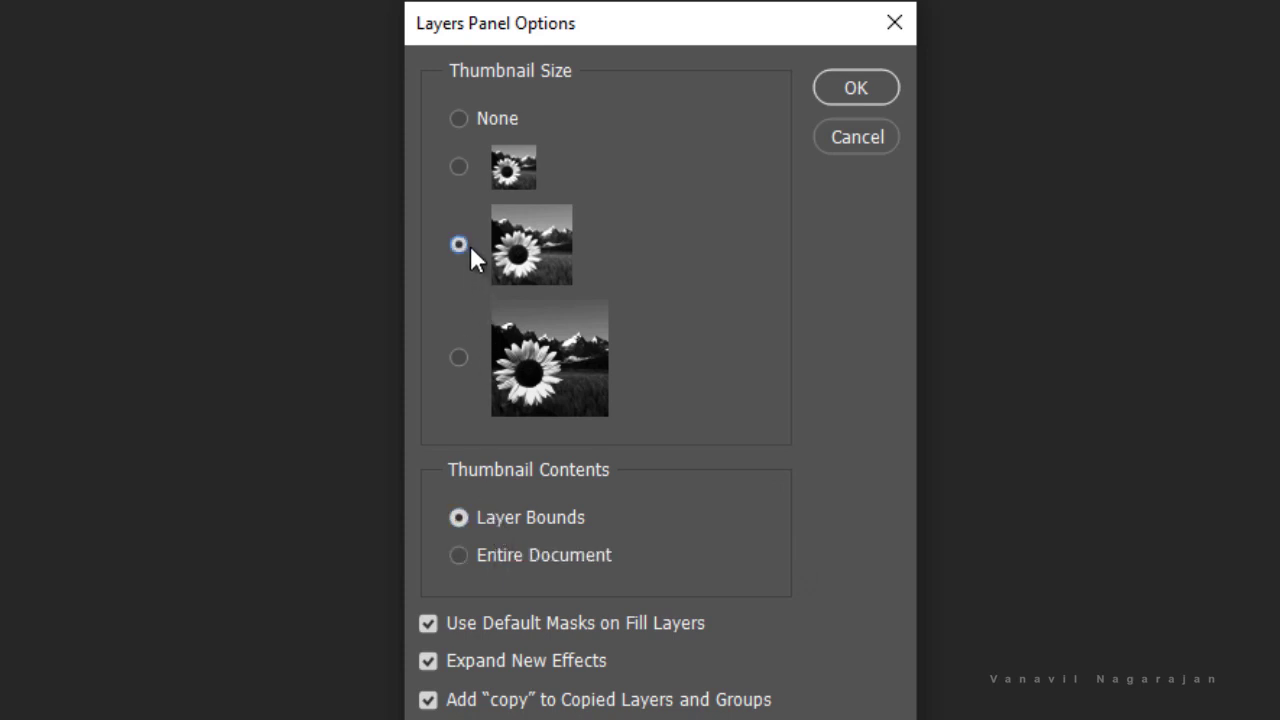
left_click(850, 90)
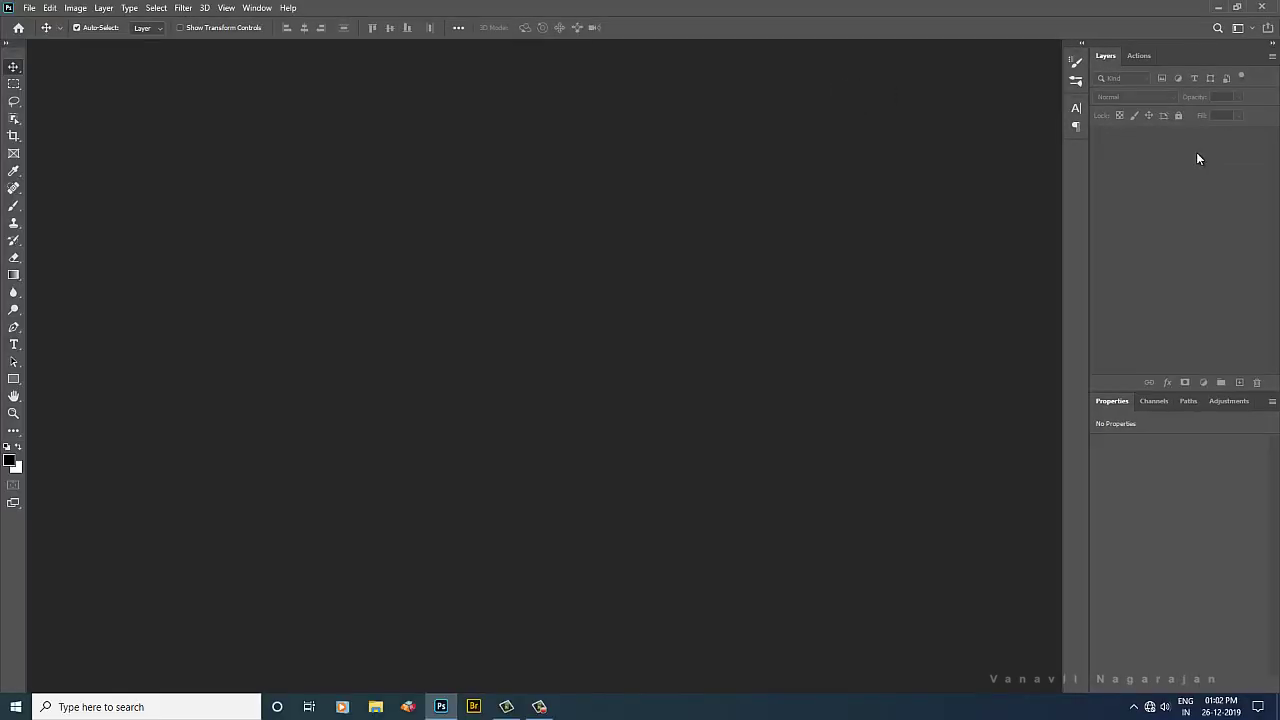
Enable Use Legacy Undo Shortcuts in Keyboard Shortcuts and Menus, accepting the restart notice
left_click(49, 14)
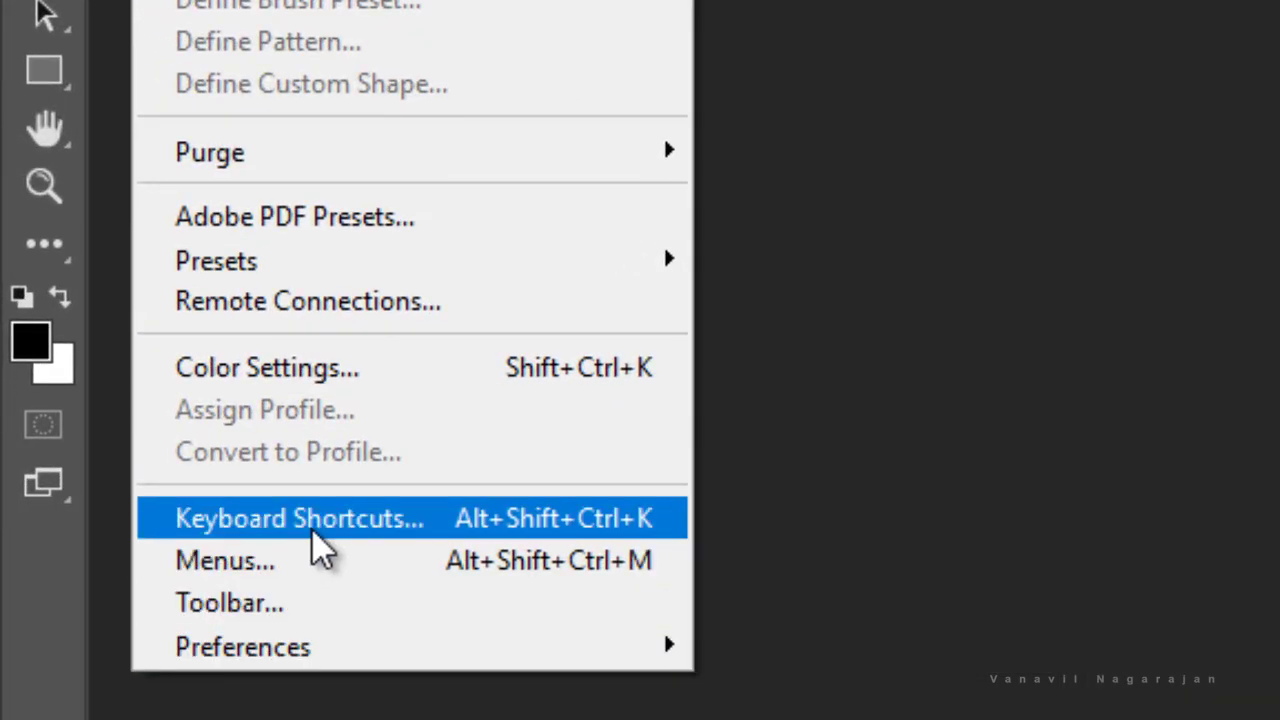
left_click(313, 532)
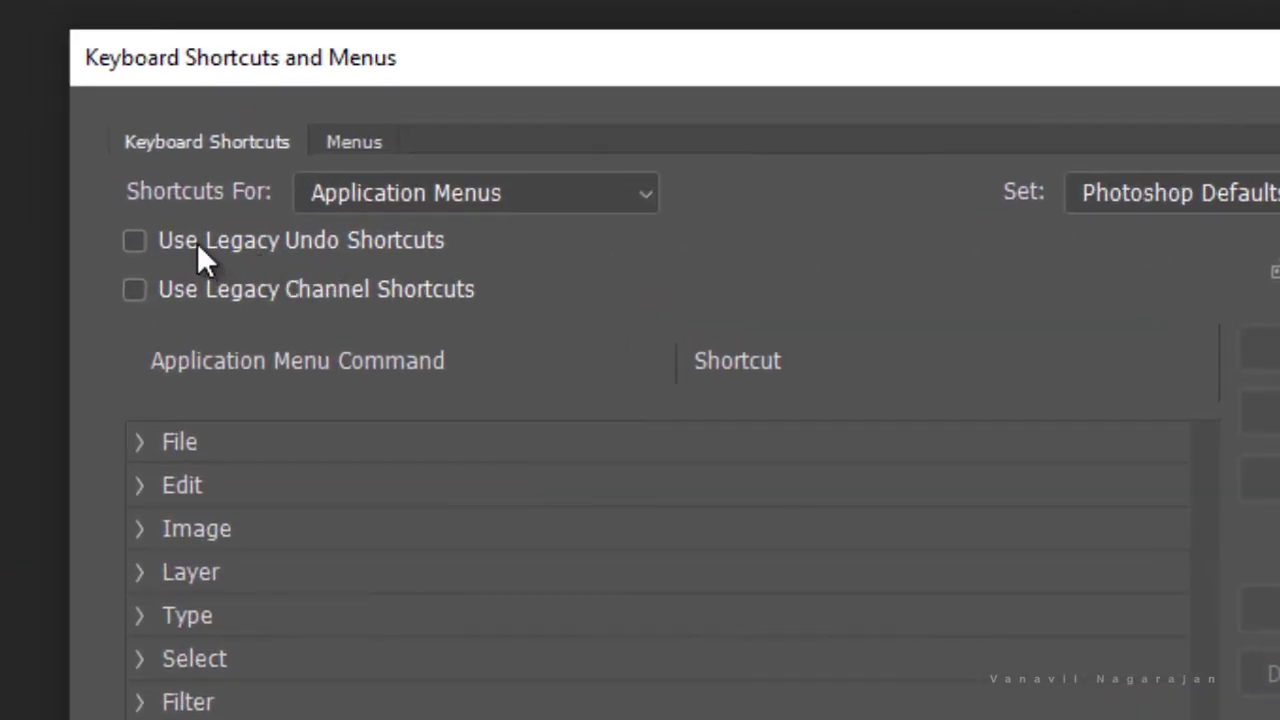
left_click(197, 243)
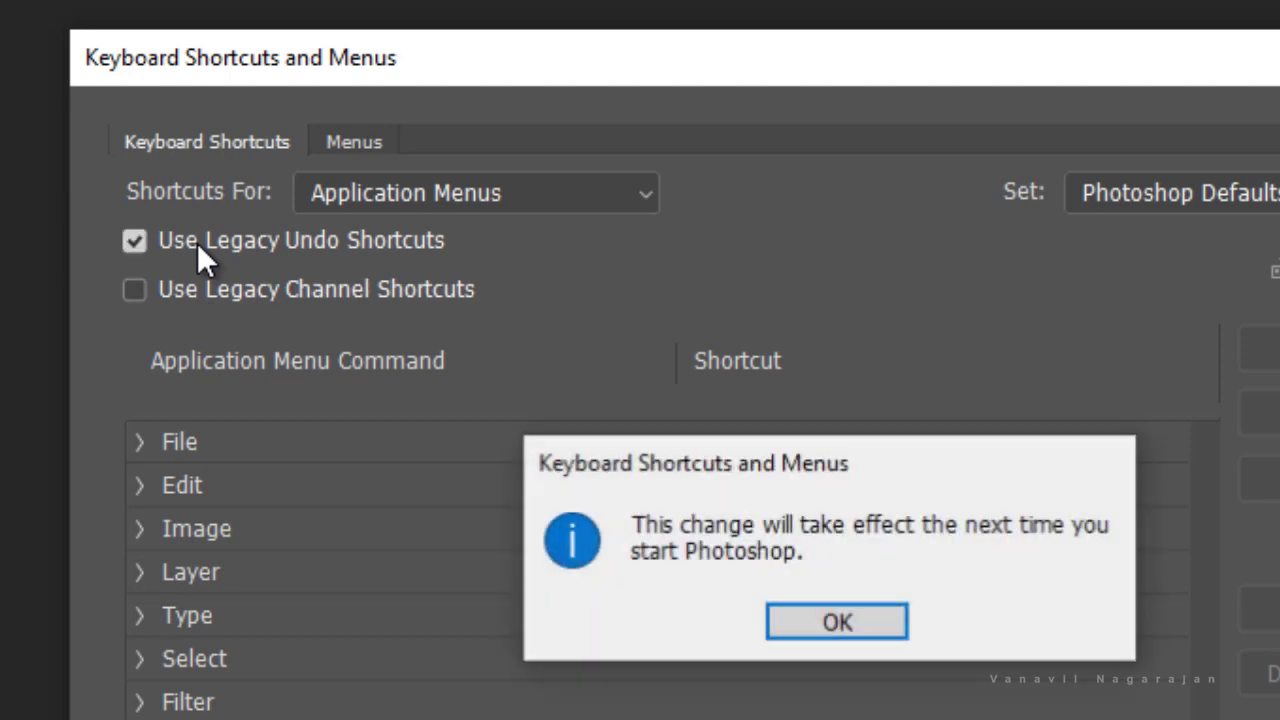
left_click(866, 624)
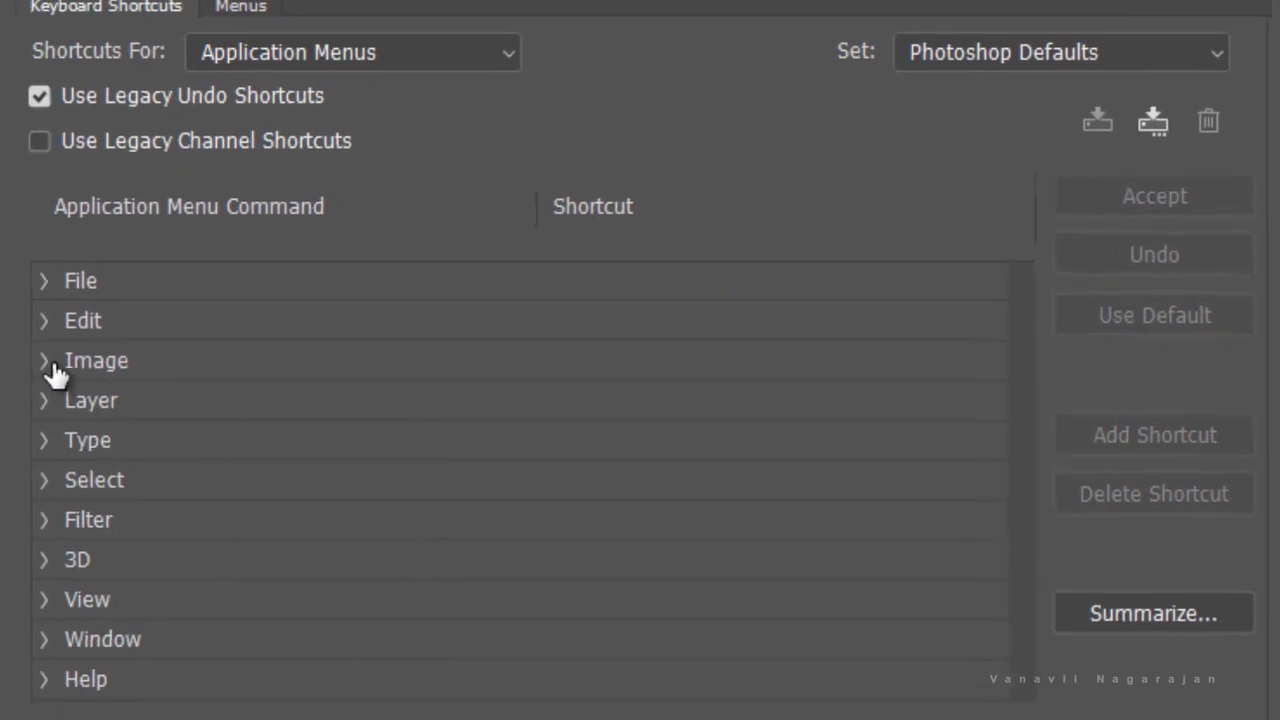
Under the Edit commands, clear the existing shortcuts from Paste Into and Paste in Place
left_click(44, 322)
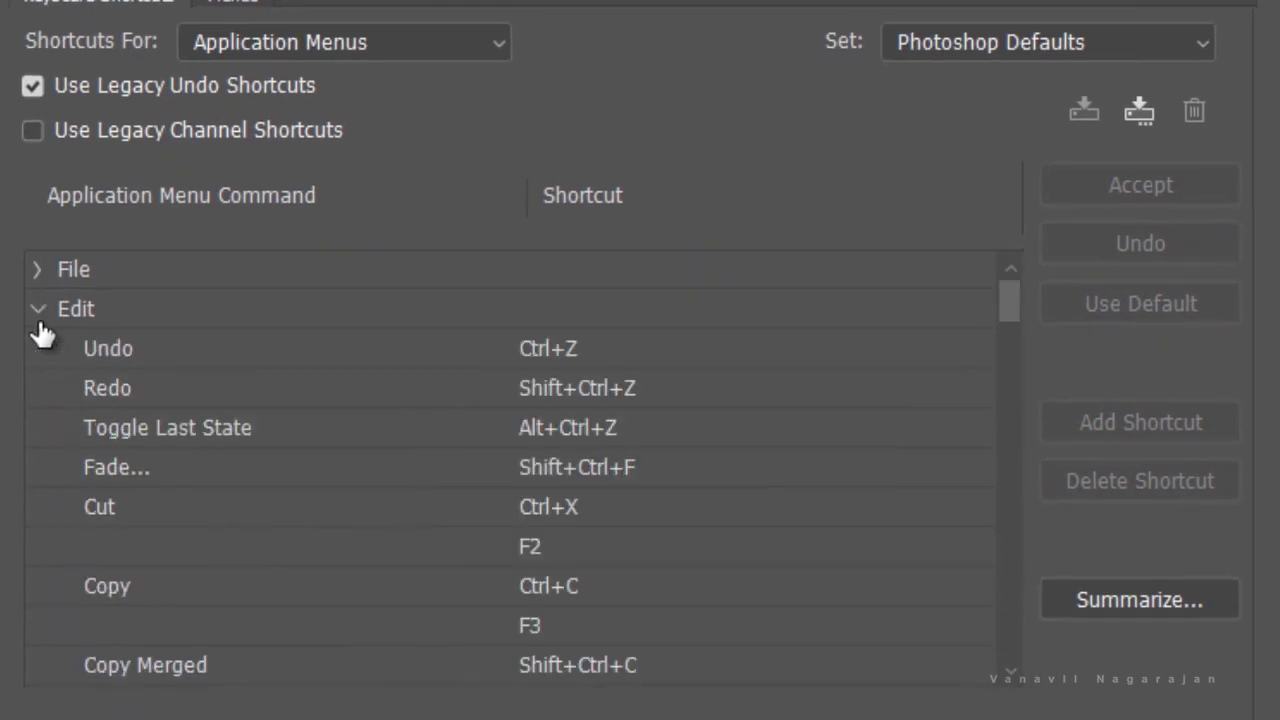
left_click_drag(1003, 303, 1002, 344)
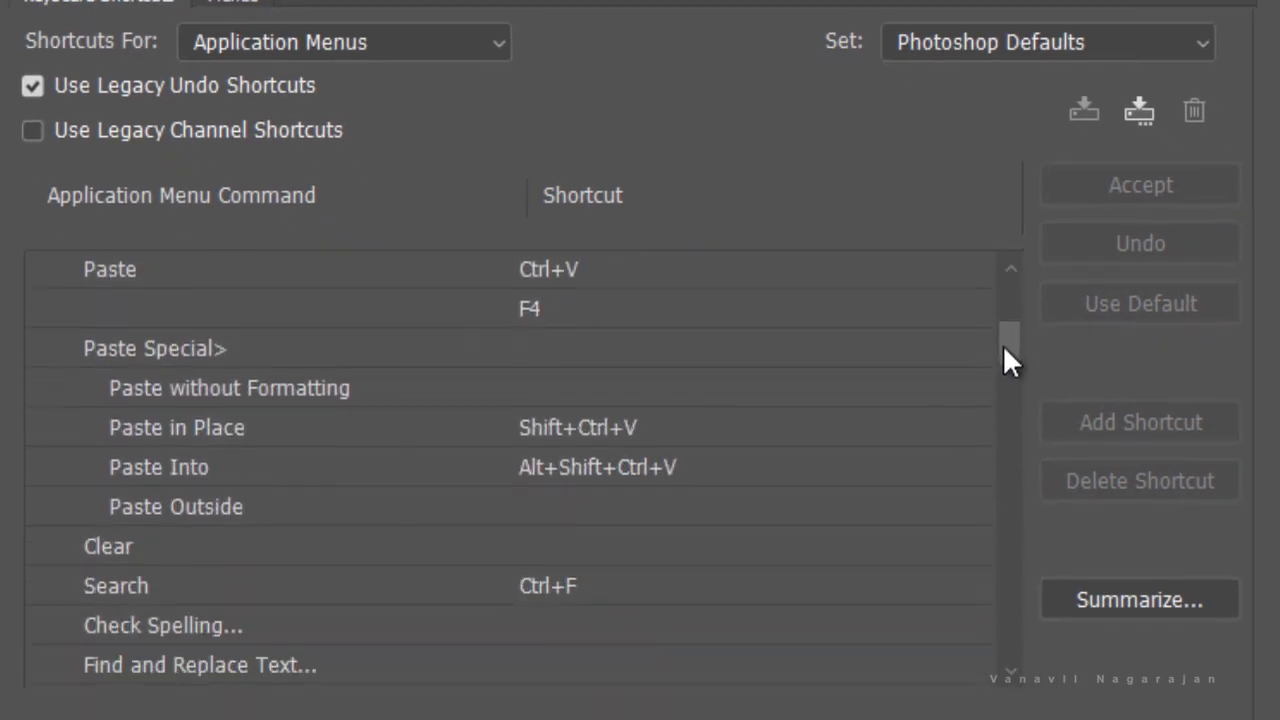
left_click(670, 445)
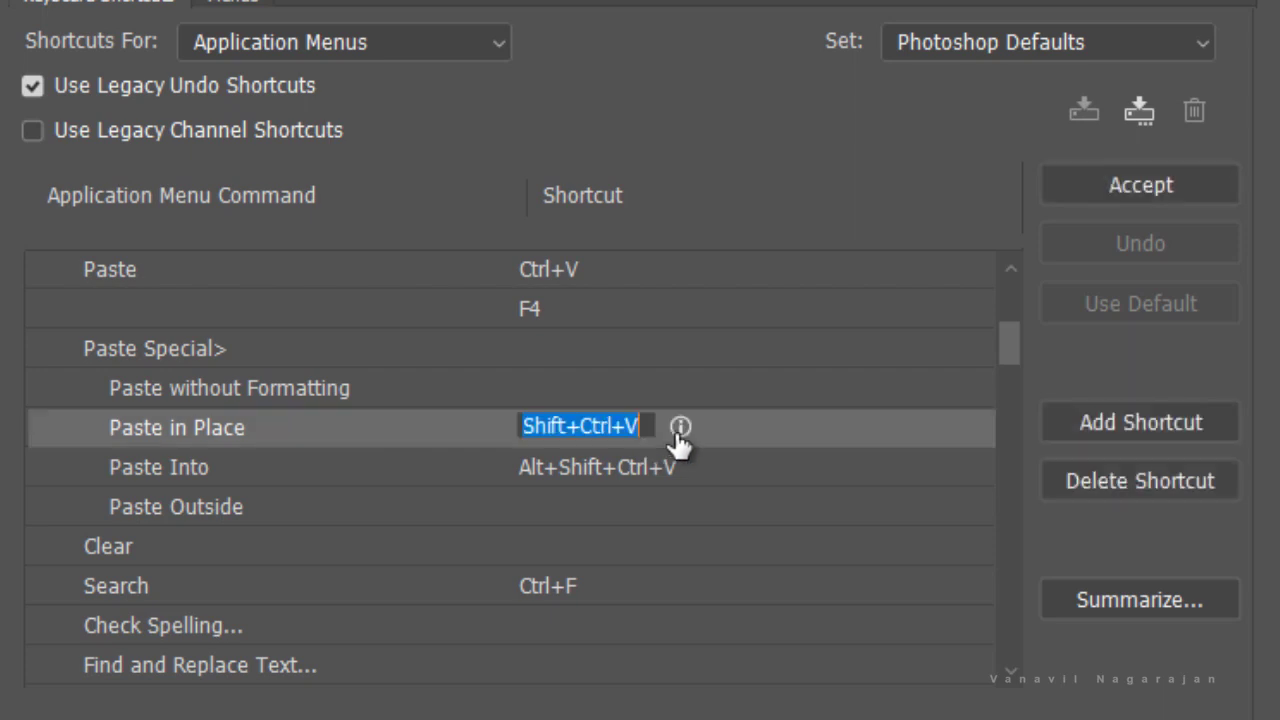
left_click(358, 472)
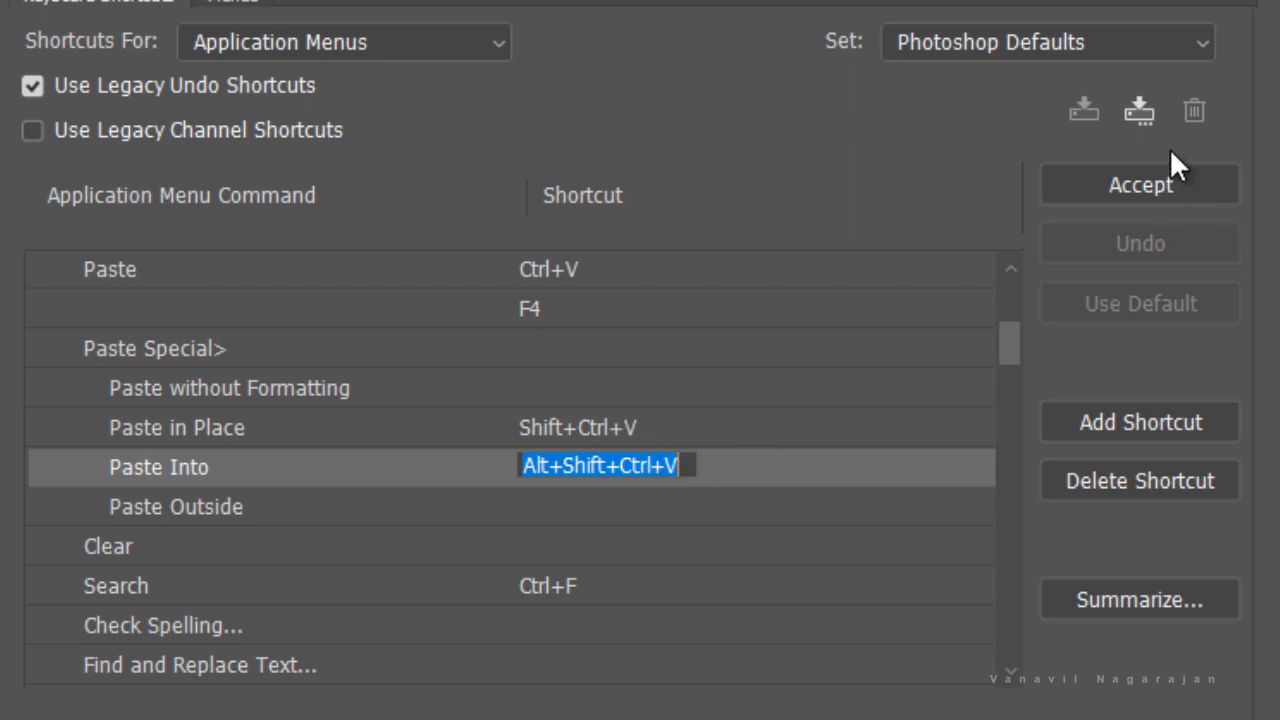
left_click(785, 442)
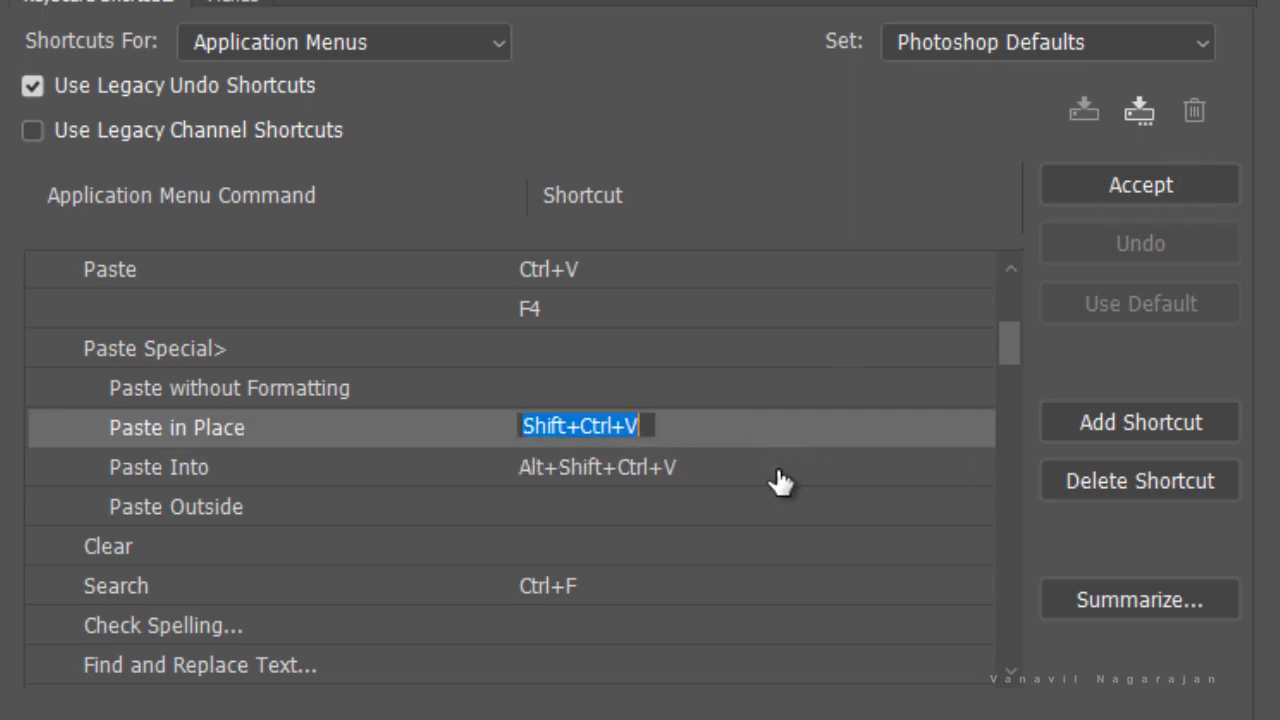
left_click(777, 475)
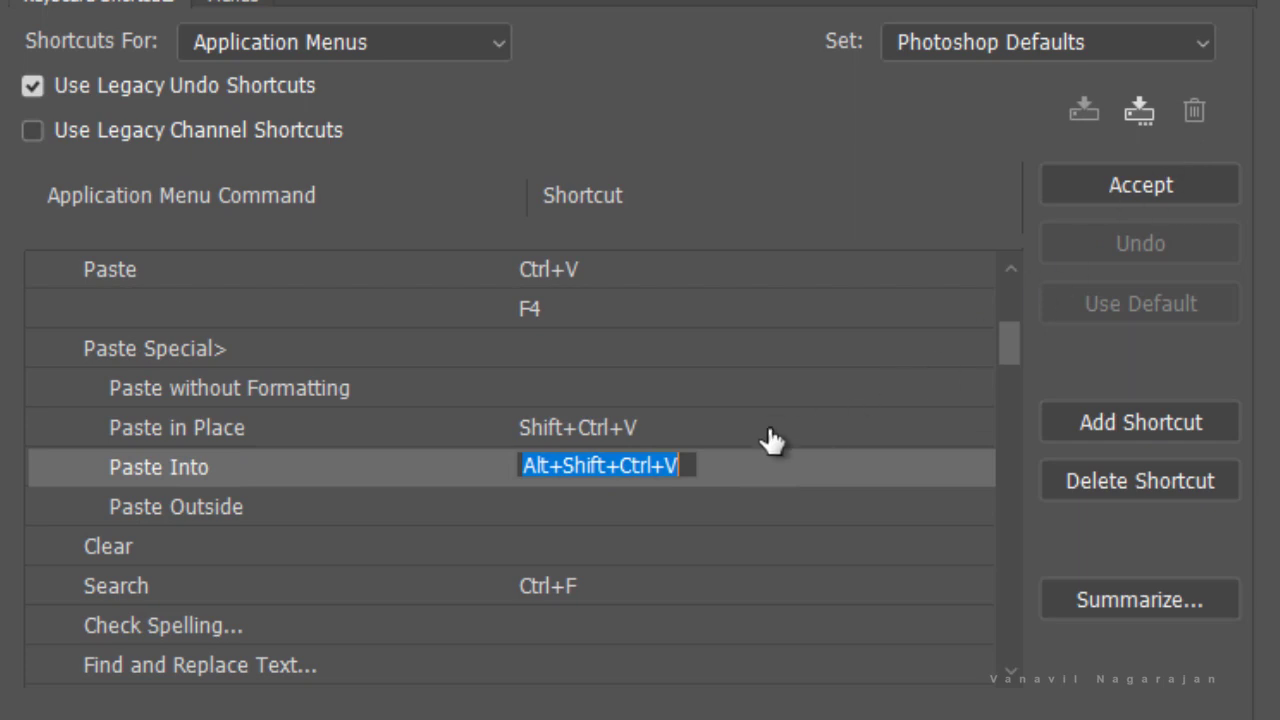
left_click(1085, 470)
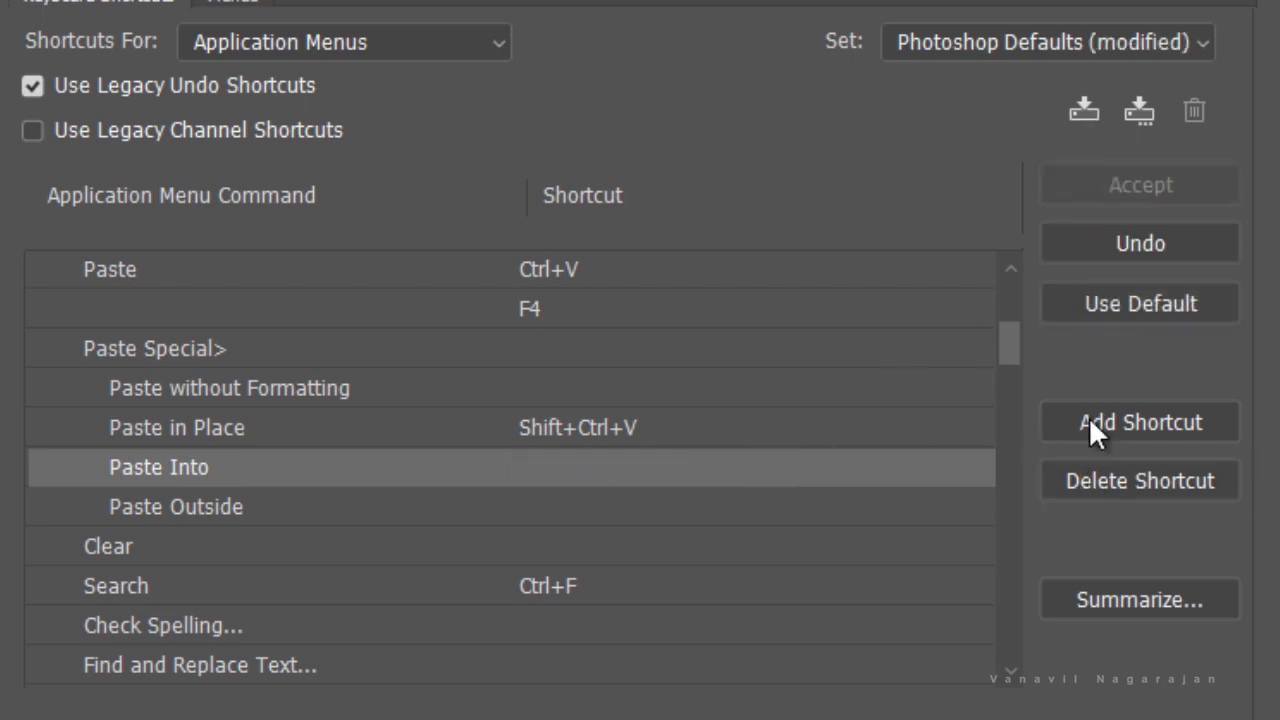
left_click(700, 431)
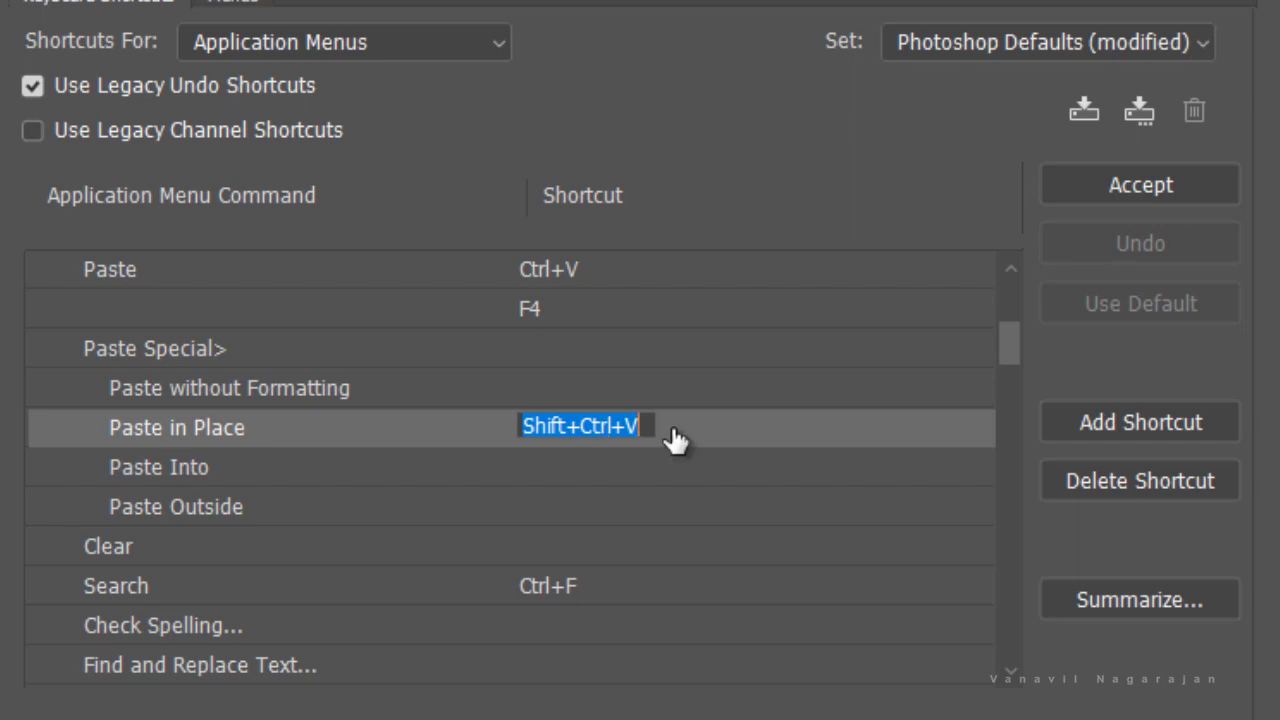
left_click(1177, 477)
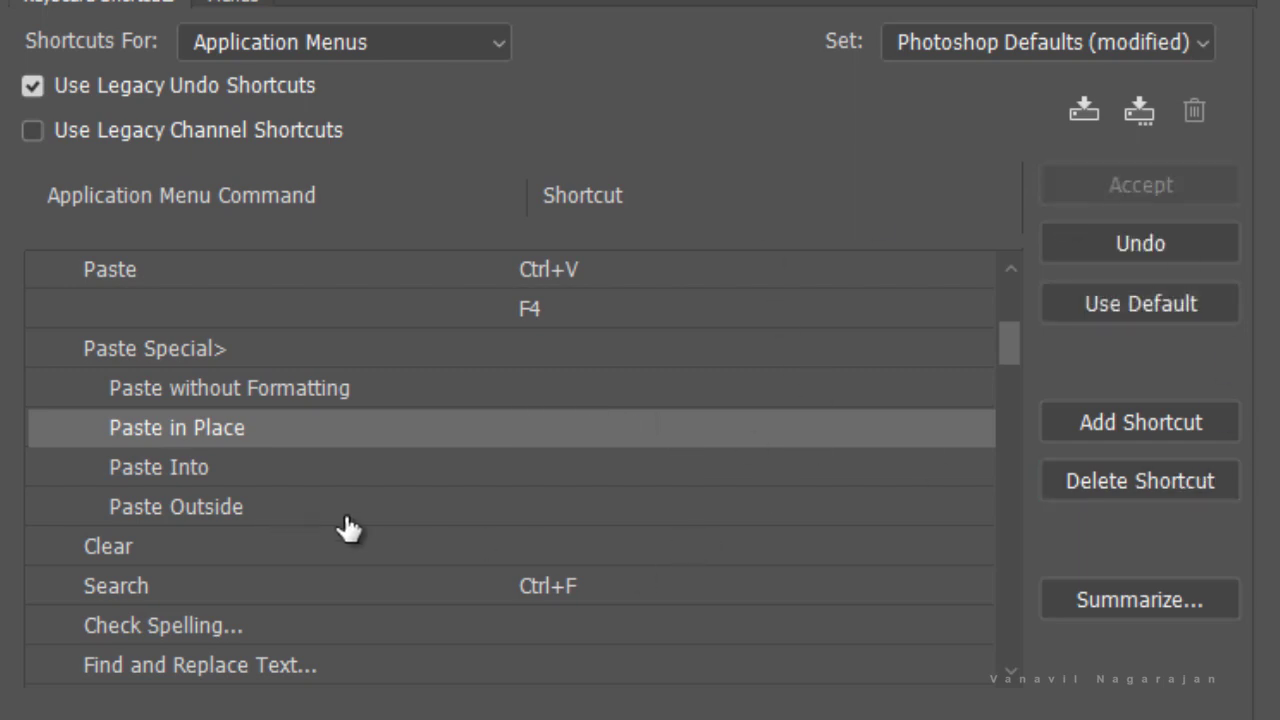
Assign Shift+Ctrl+V to Paste Into and accept it
left_click(465, 482)
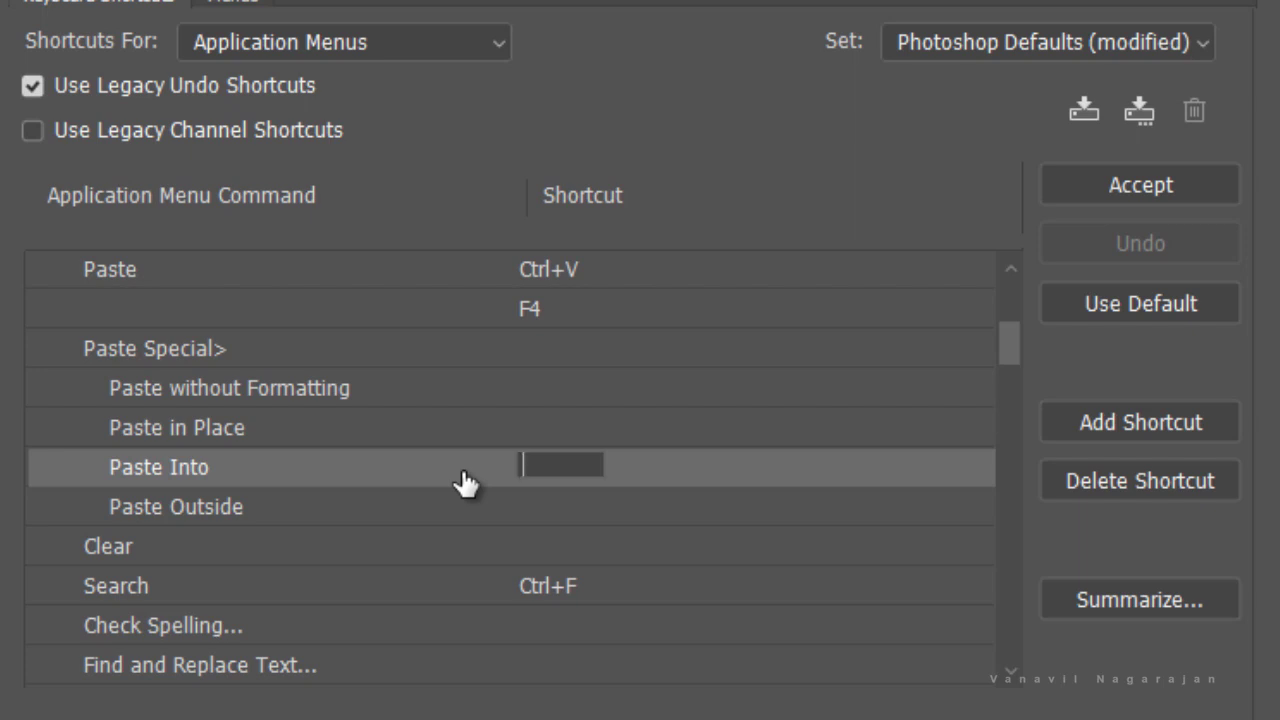
key("ctrl+shift+v")
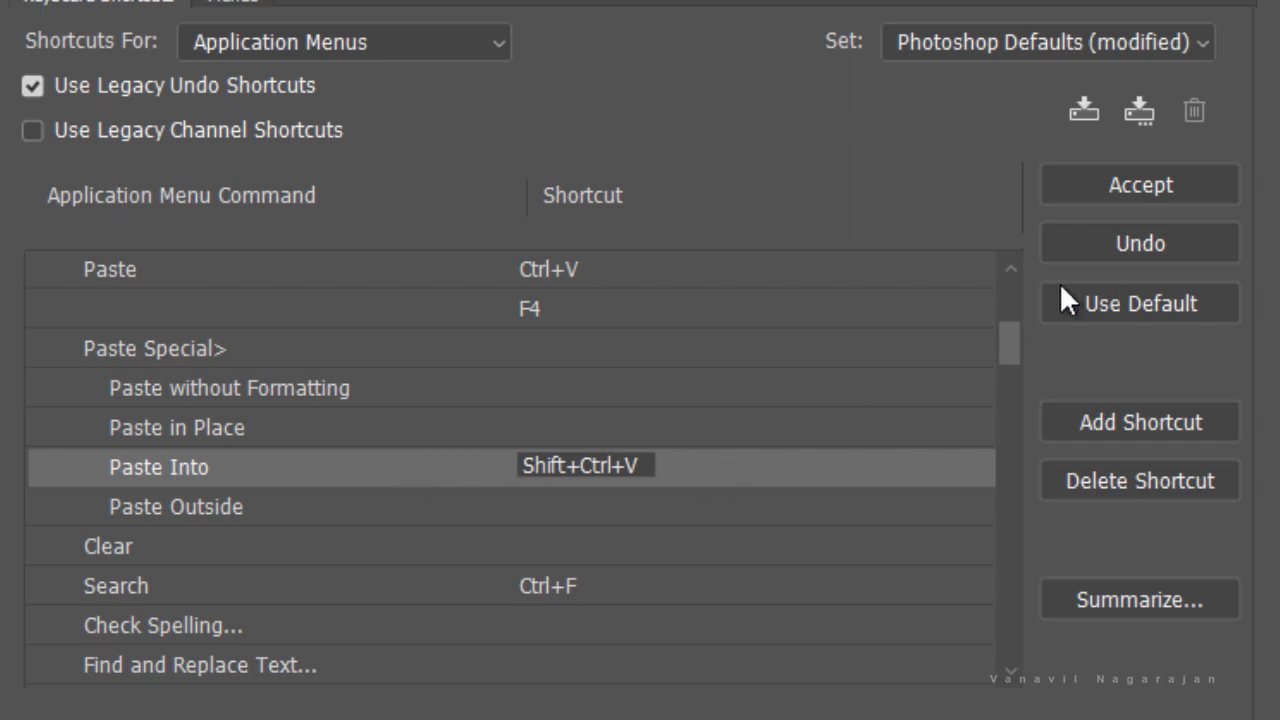
left_click(1145, 184)
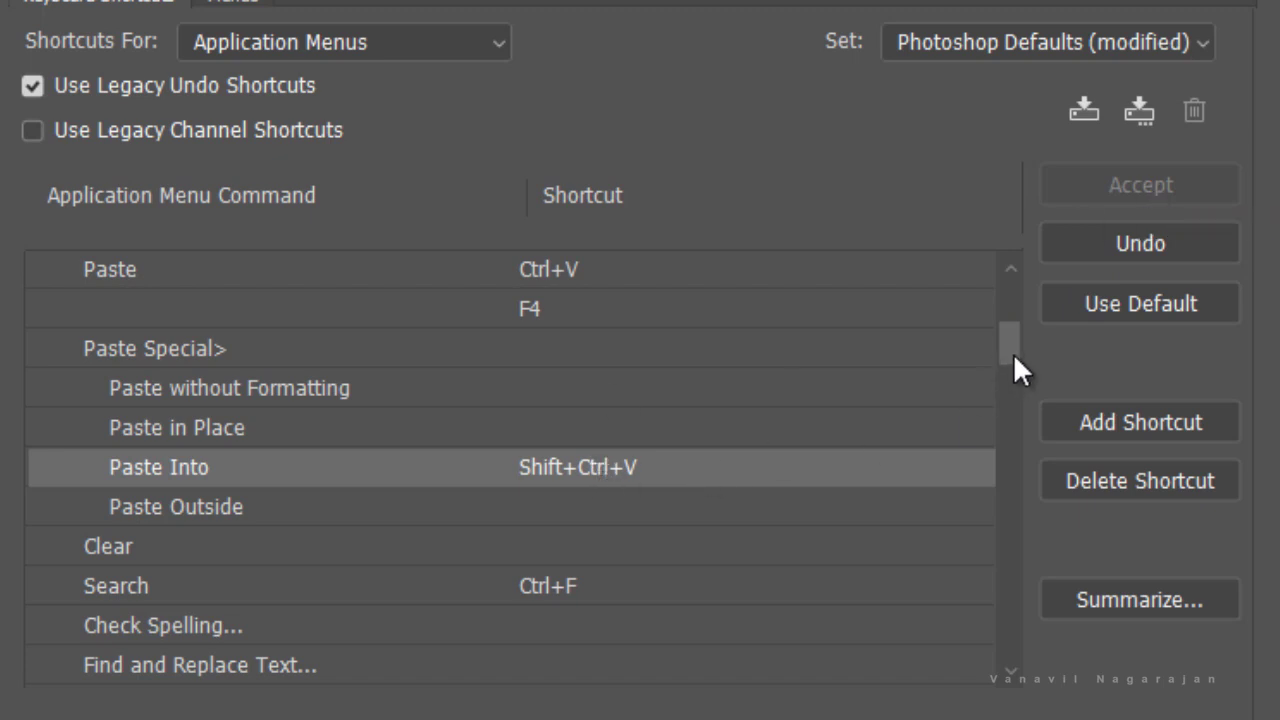
Under the Select commands, delete Feather's existing Shift+F6 shortcut
left_click_drag(1013, 353, 1011, 304)
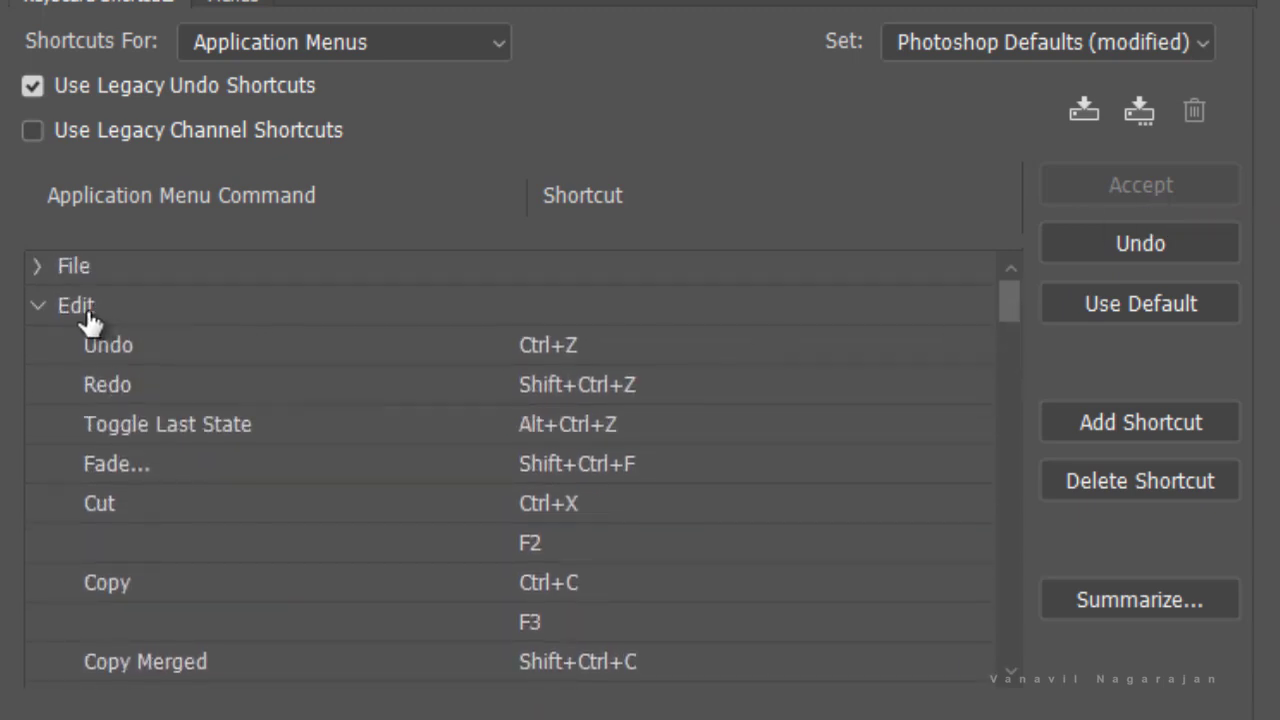
left_click(38, 306)
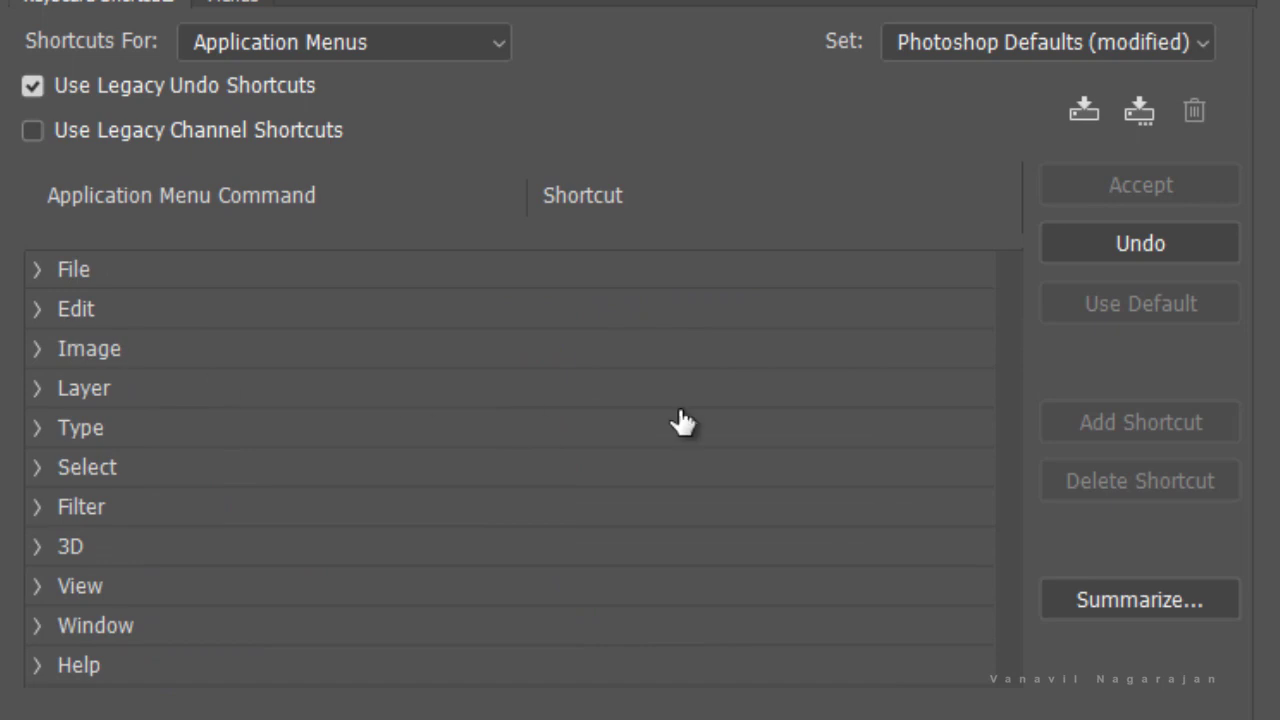
left_click(36, 469)
left_click_drag(1015, 340, 1013, 373)
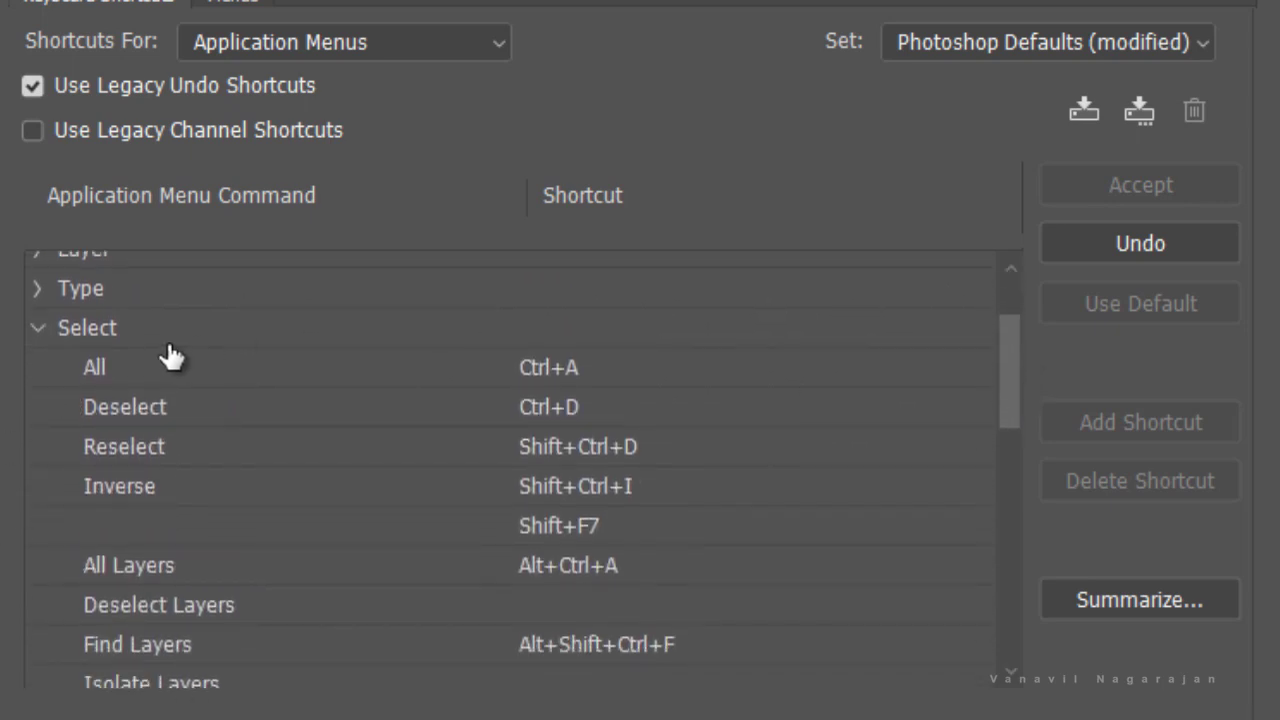
left_click_drag(1015, 414, 1006, 545)
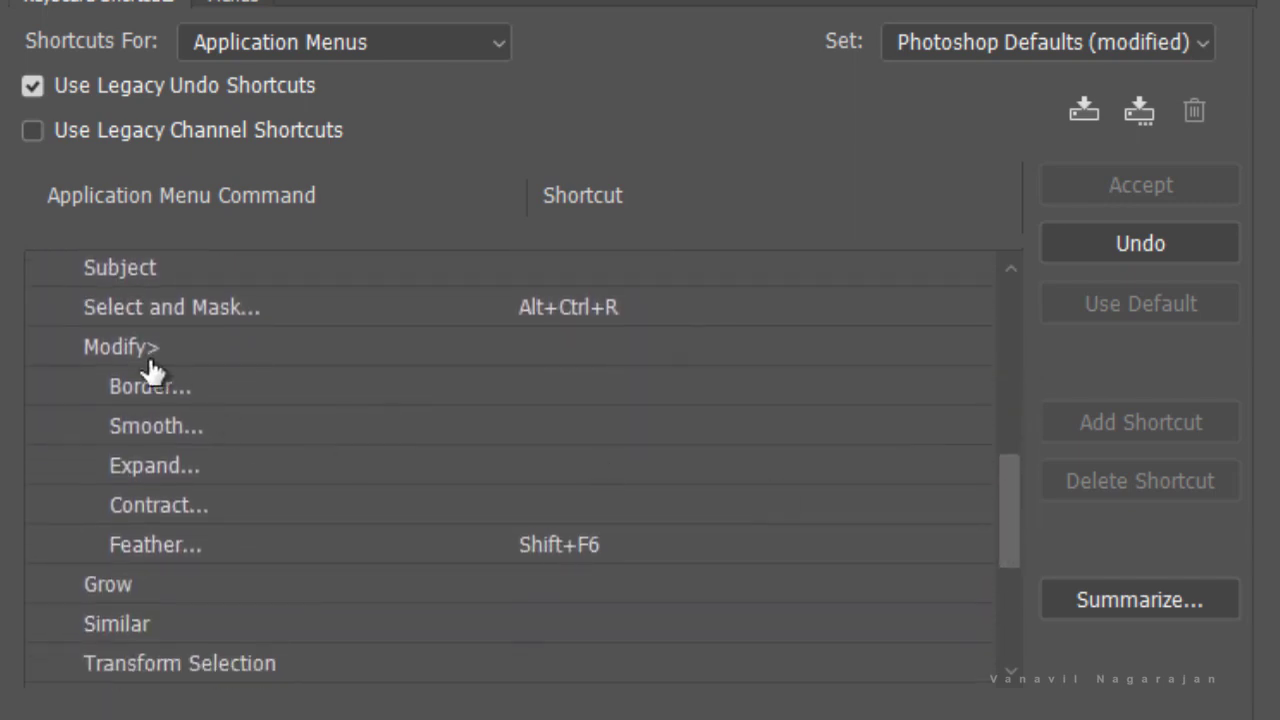
left_click(646, 549)
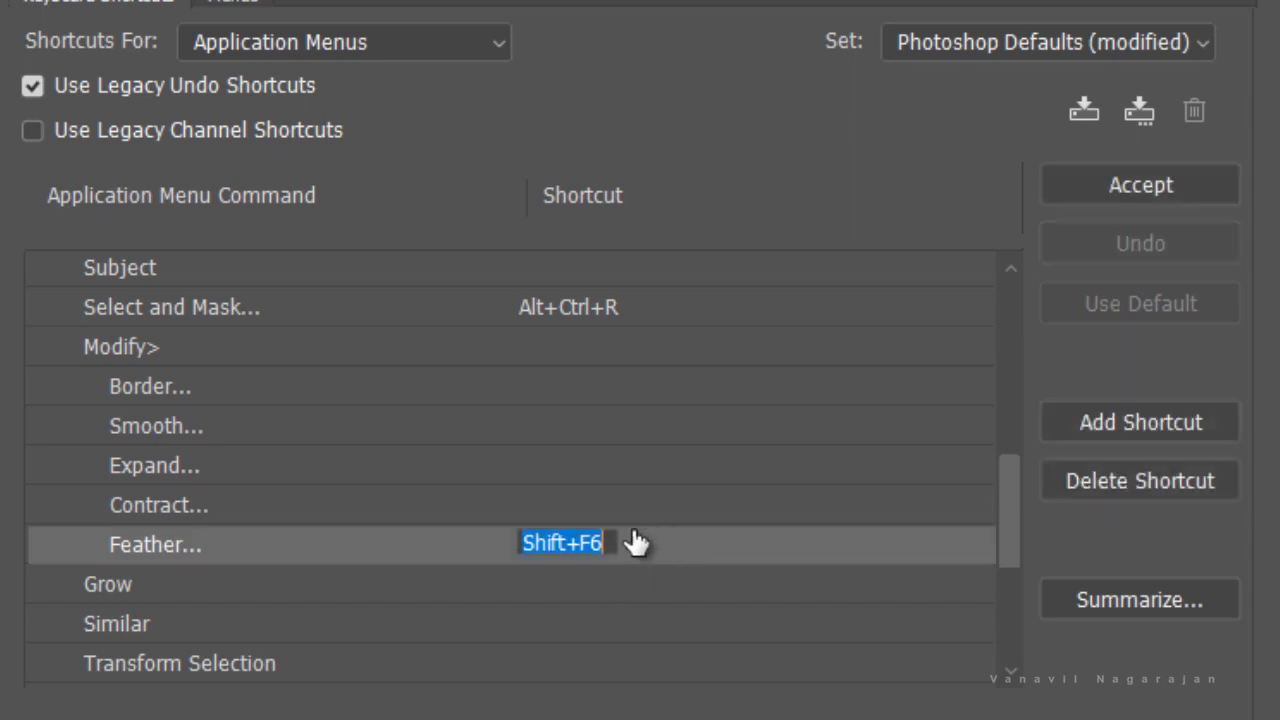
left_click(1187, 489)
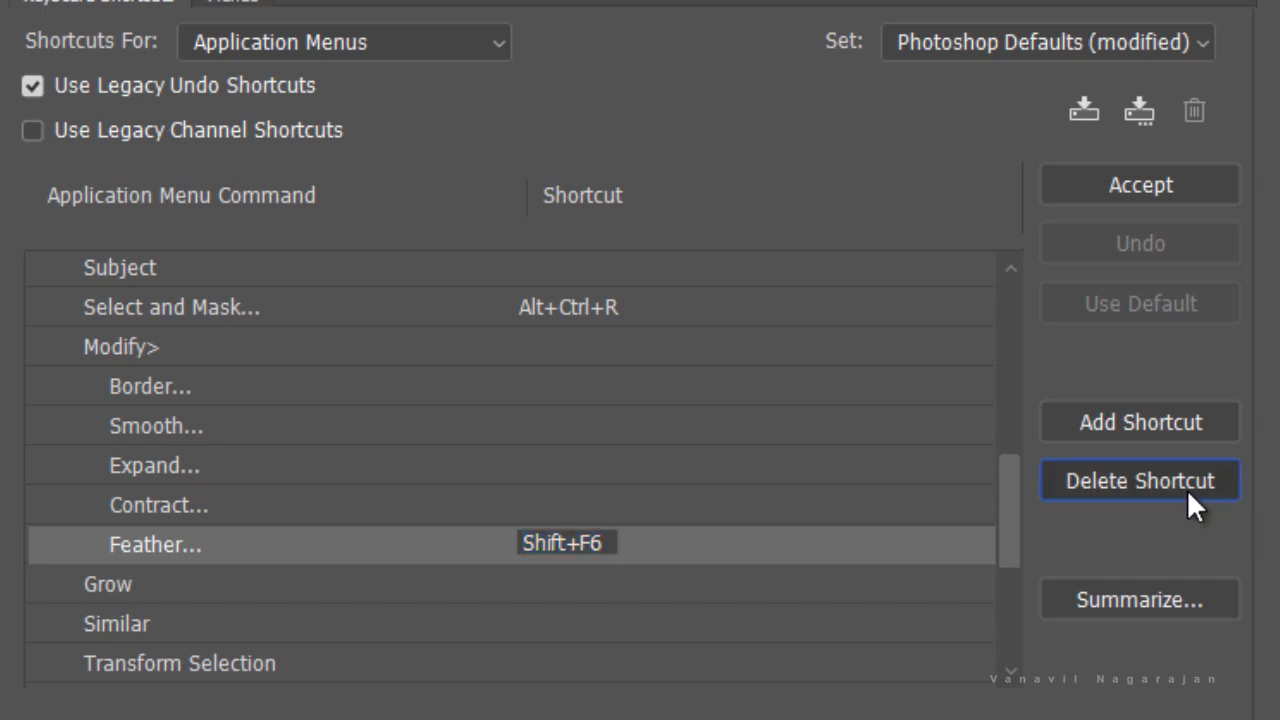
Give Feather the new shortcut Alt+Ctrl+D and accept it
left_click(409, 557)
key("alt+ctrl+d")
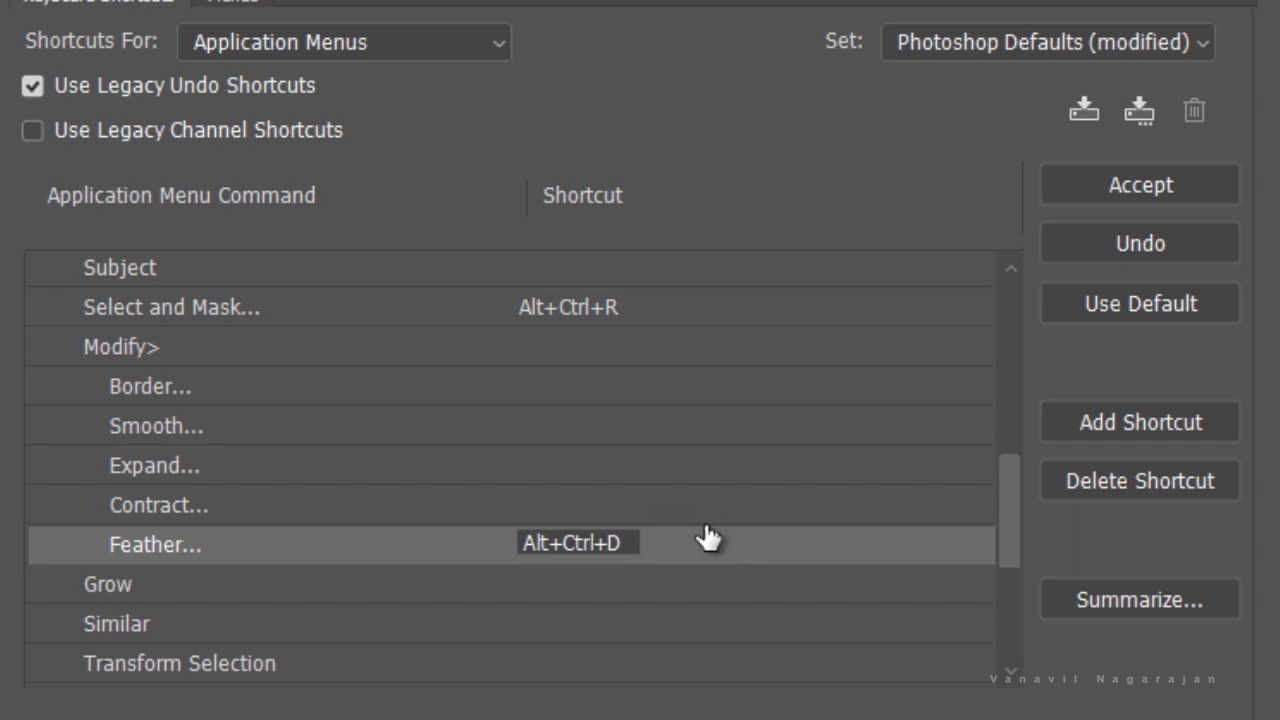
key("Return")
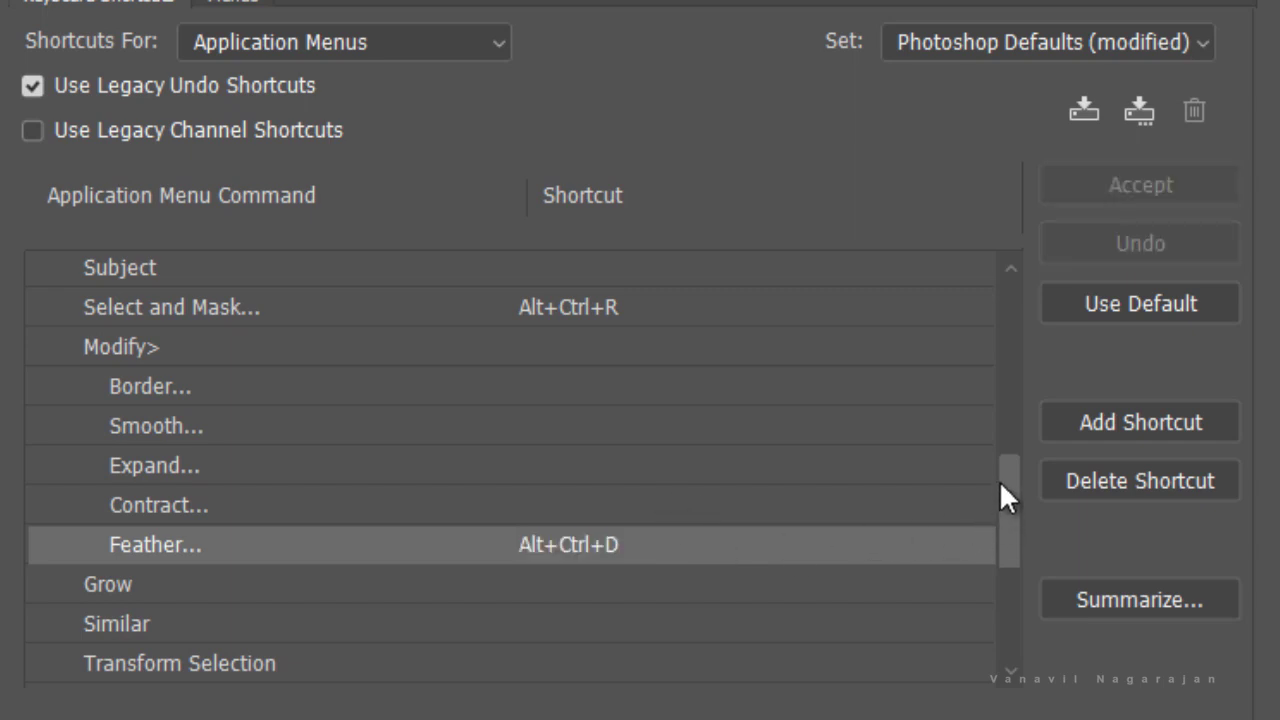
left_click_drag(1006, 502, 1008, 366)
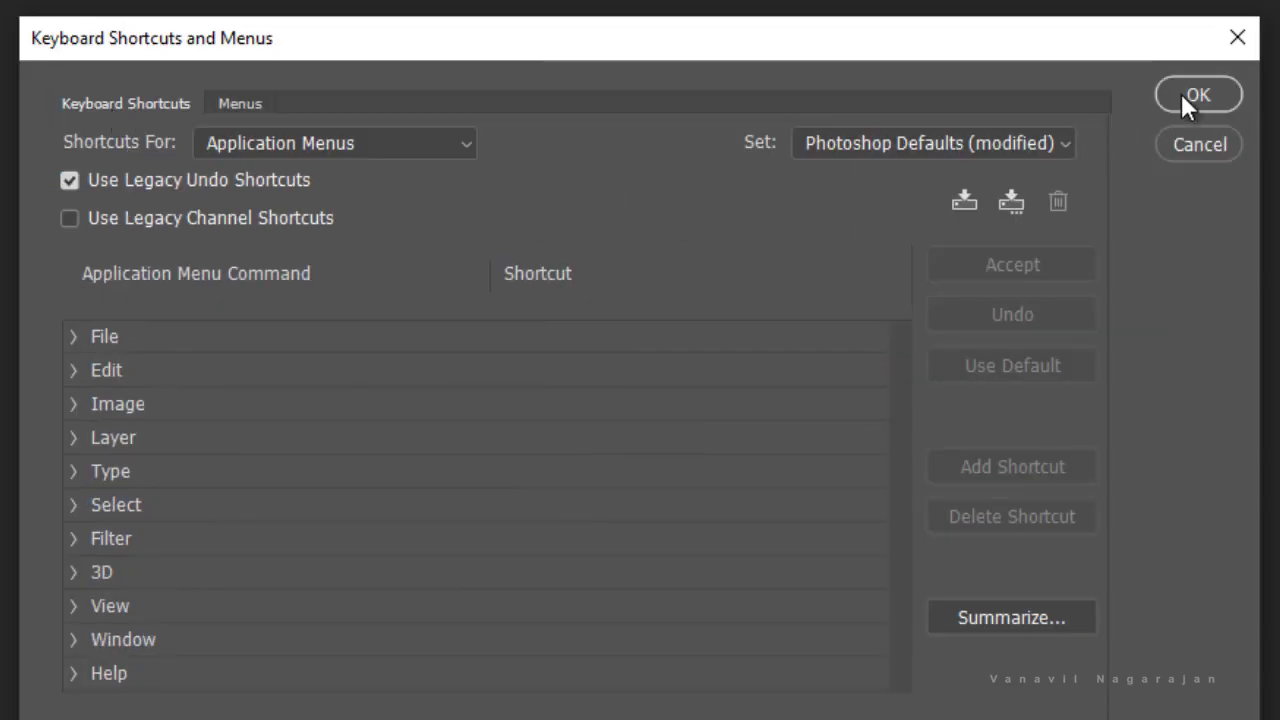
Save the shortcut changes, then open Preferences and switch to the Interface page
left_click(1183, 95)
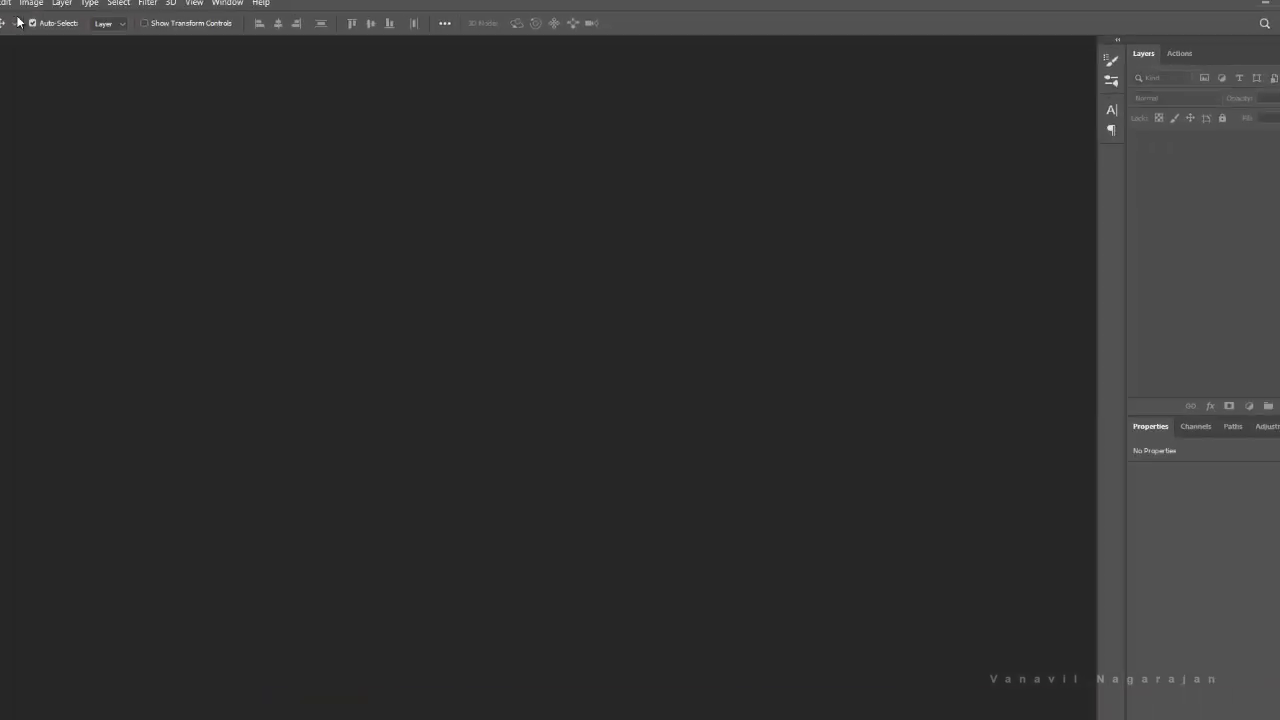
left_click(50, 8)
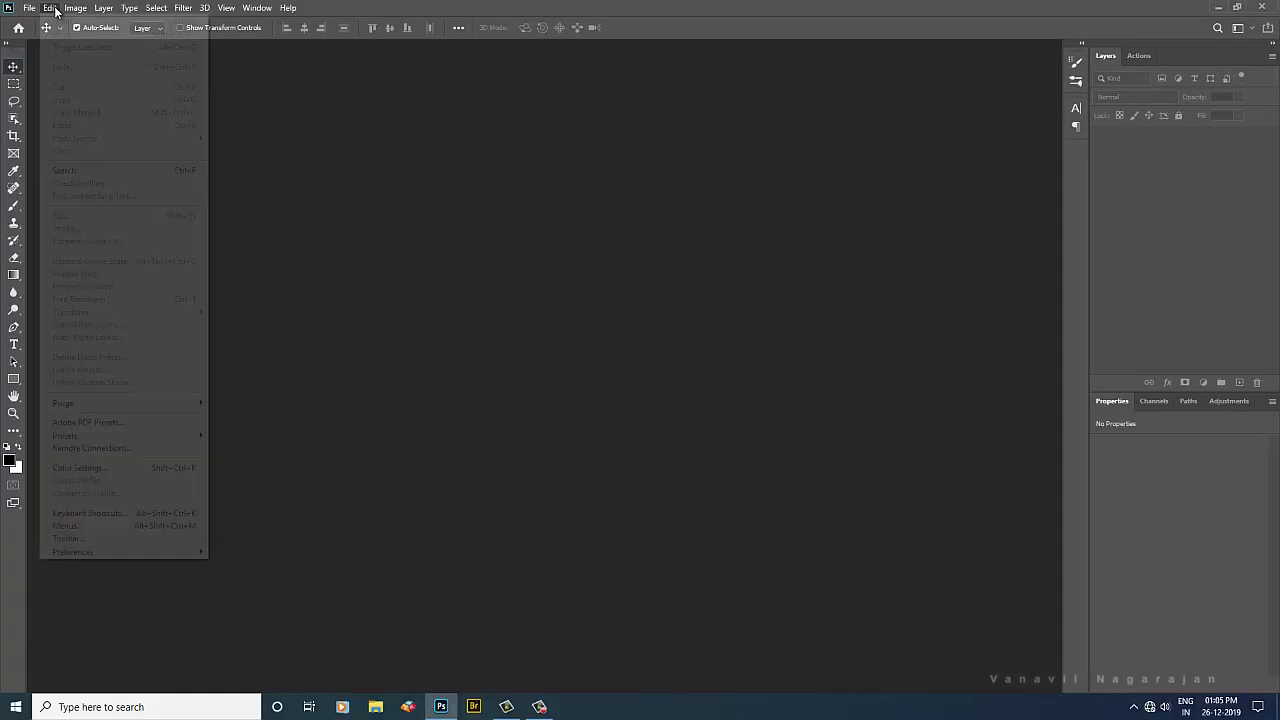
mouse_move(129, 555)
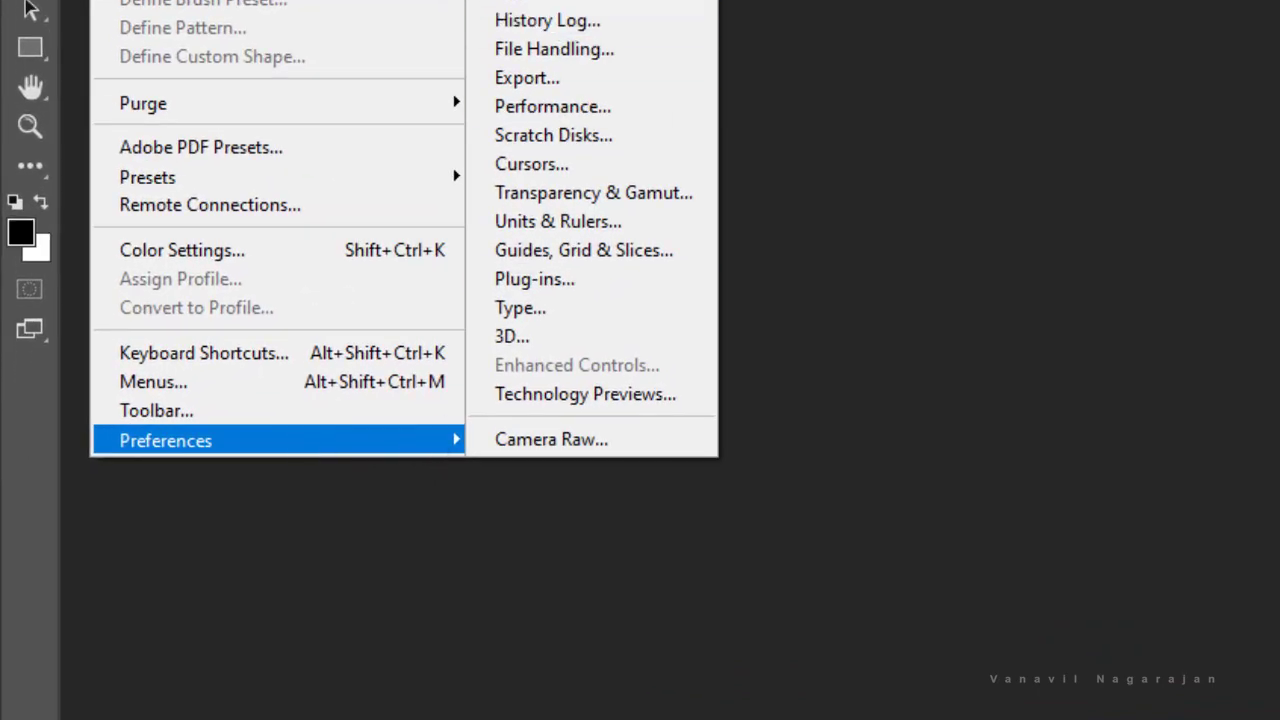
left_click(540, 0)
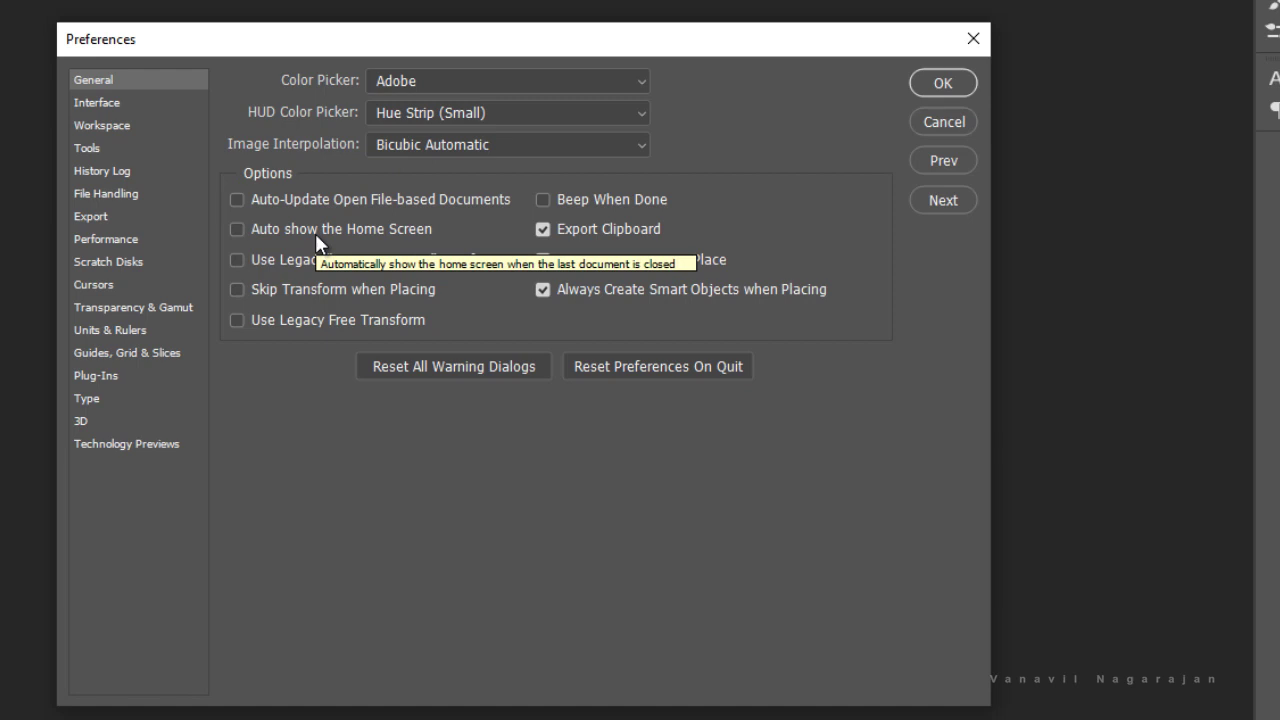
left_click(126, 112)
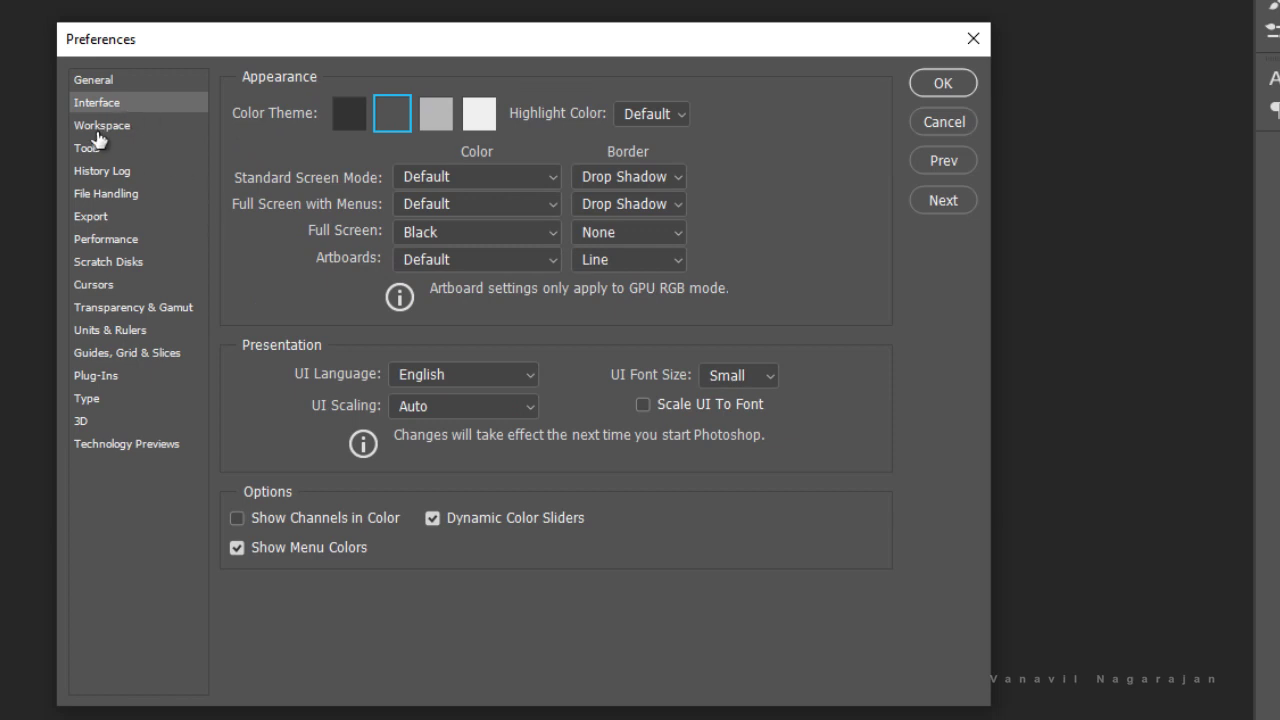
Review the Workspace preferences, then move on to the Tools page
left_click(110, 130)
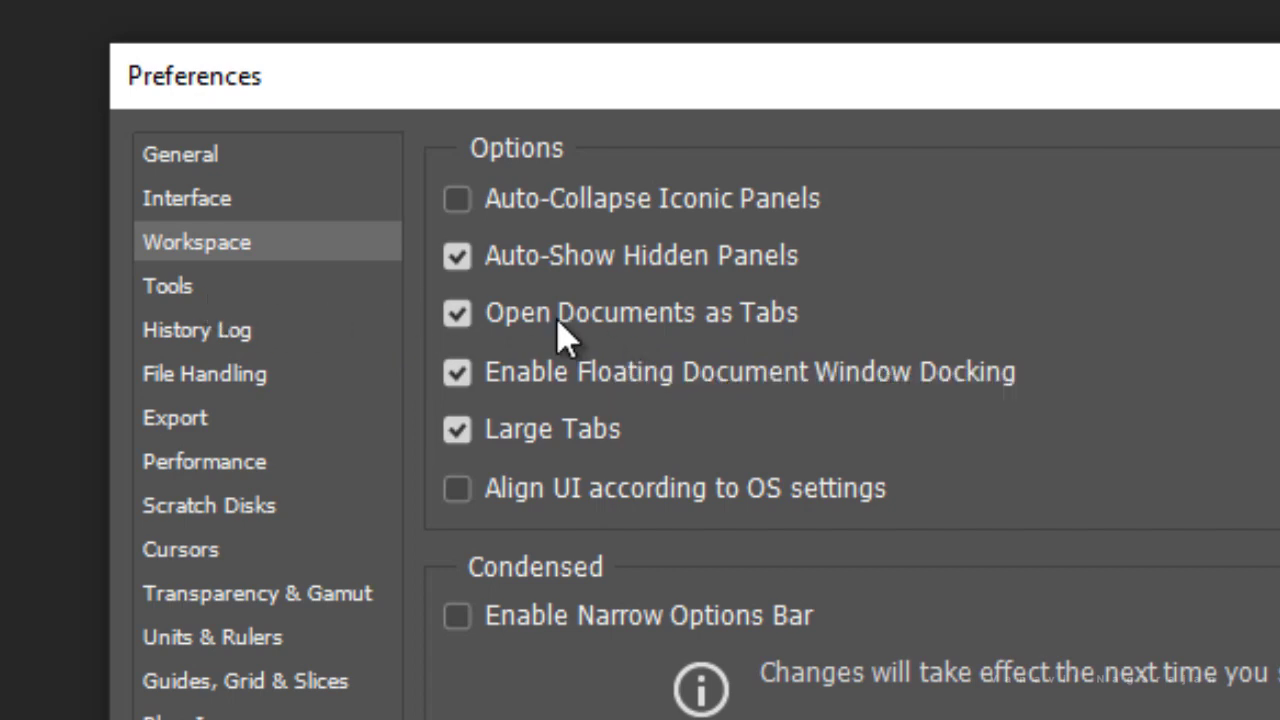
left_click(192, 288)
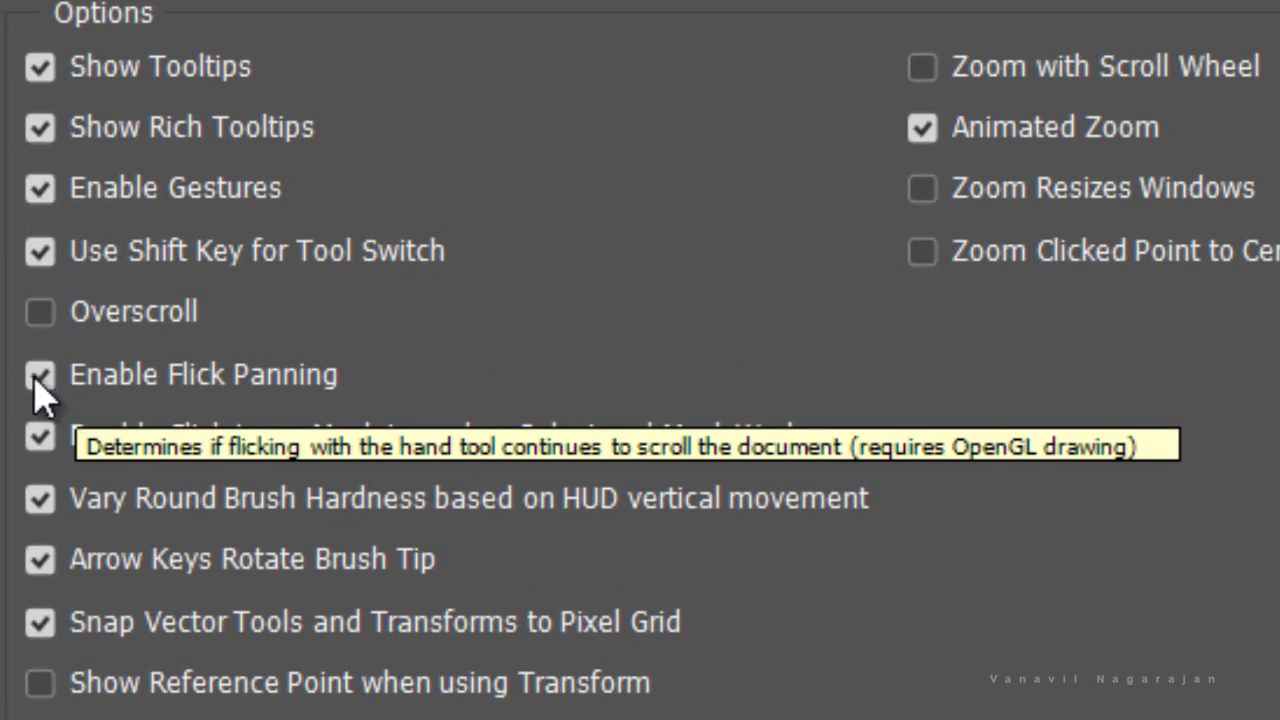
Uncheck Enable Flick Panning and Animated Zoom on the Tools preferences page
left_click(38, 378)
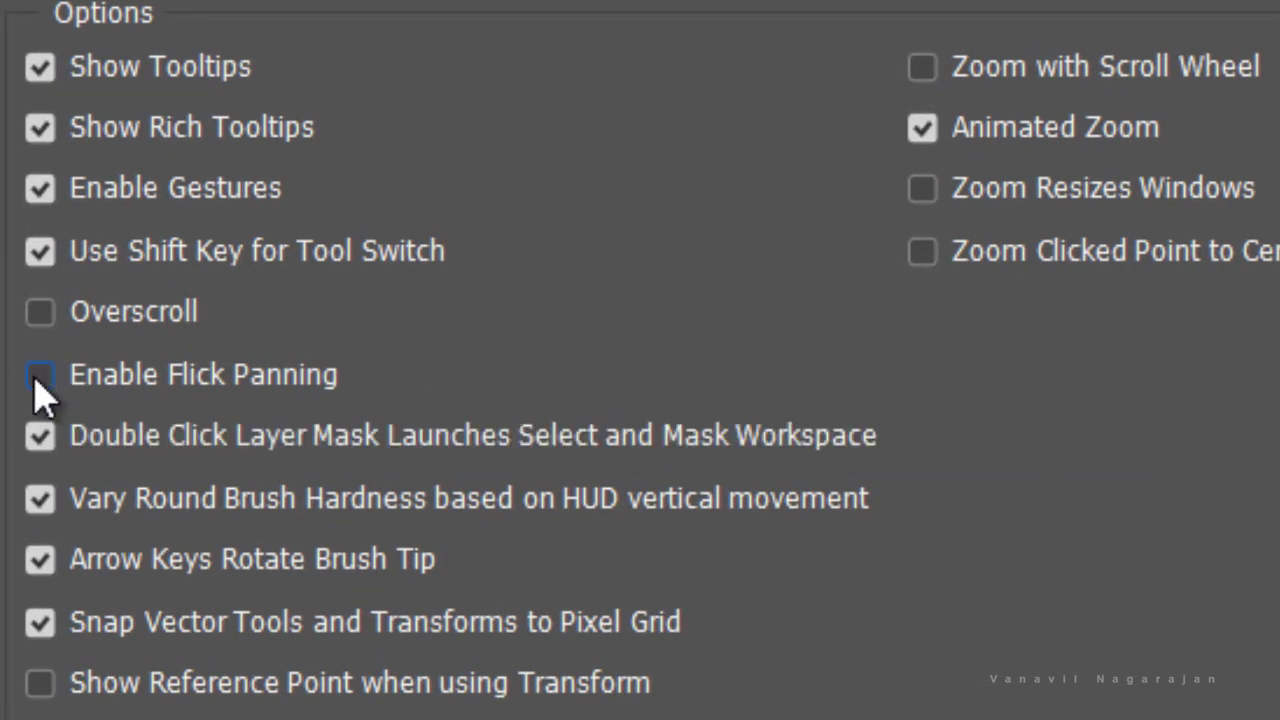
left_click(921, 128)
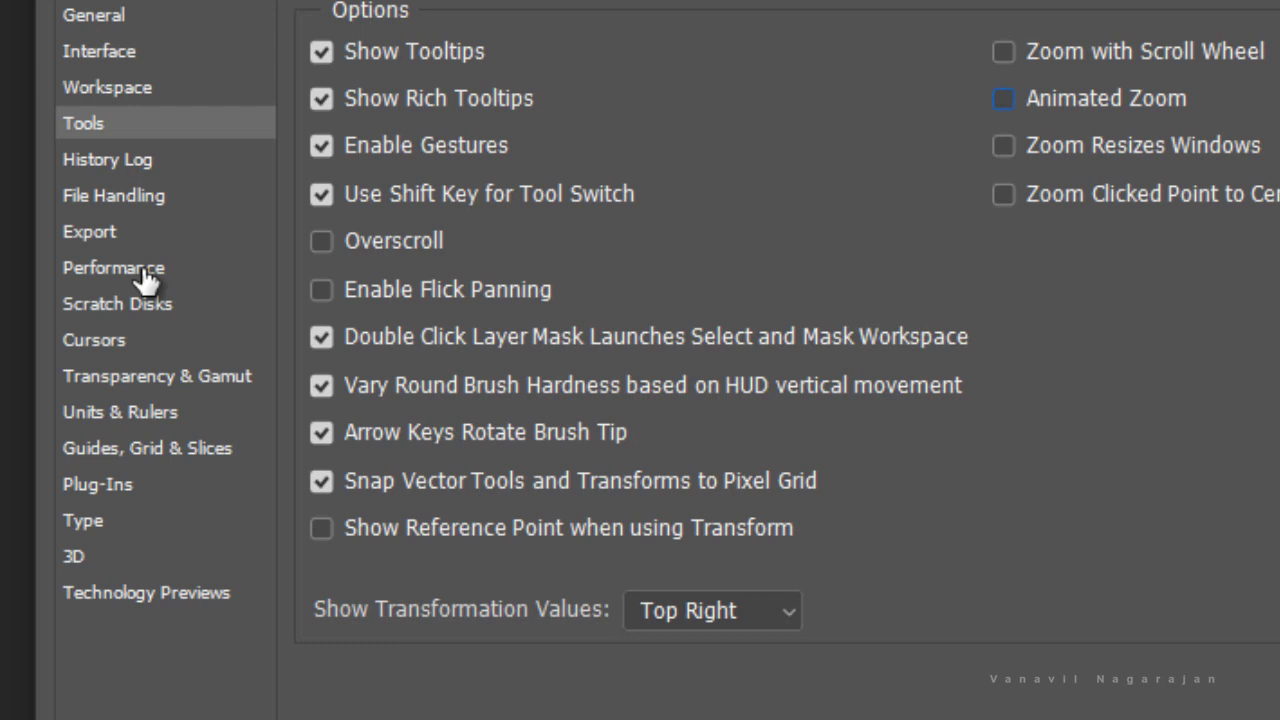
Allocate 75% (11277 MB) of memory under Performance, check scratch disks, and apply the preferences
left_click(145, 280)
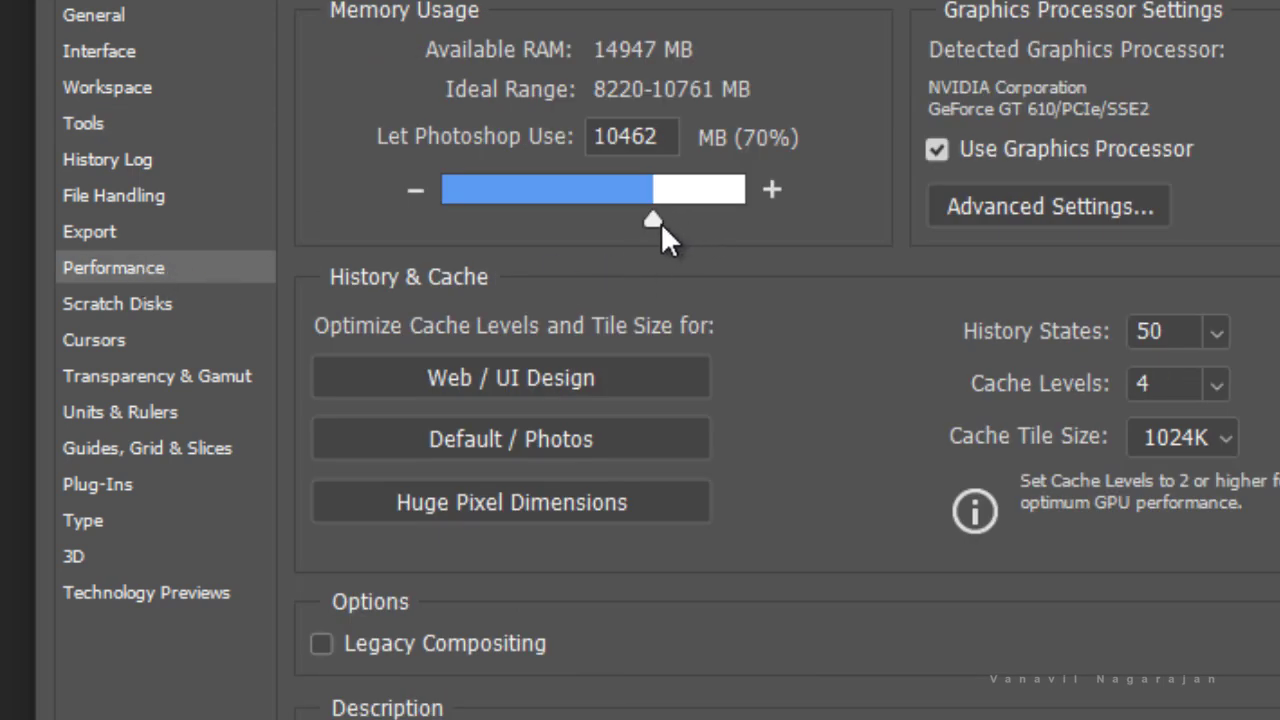
left_click_drag(661, 223, 670, 223)
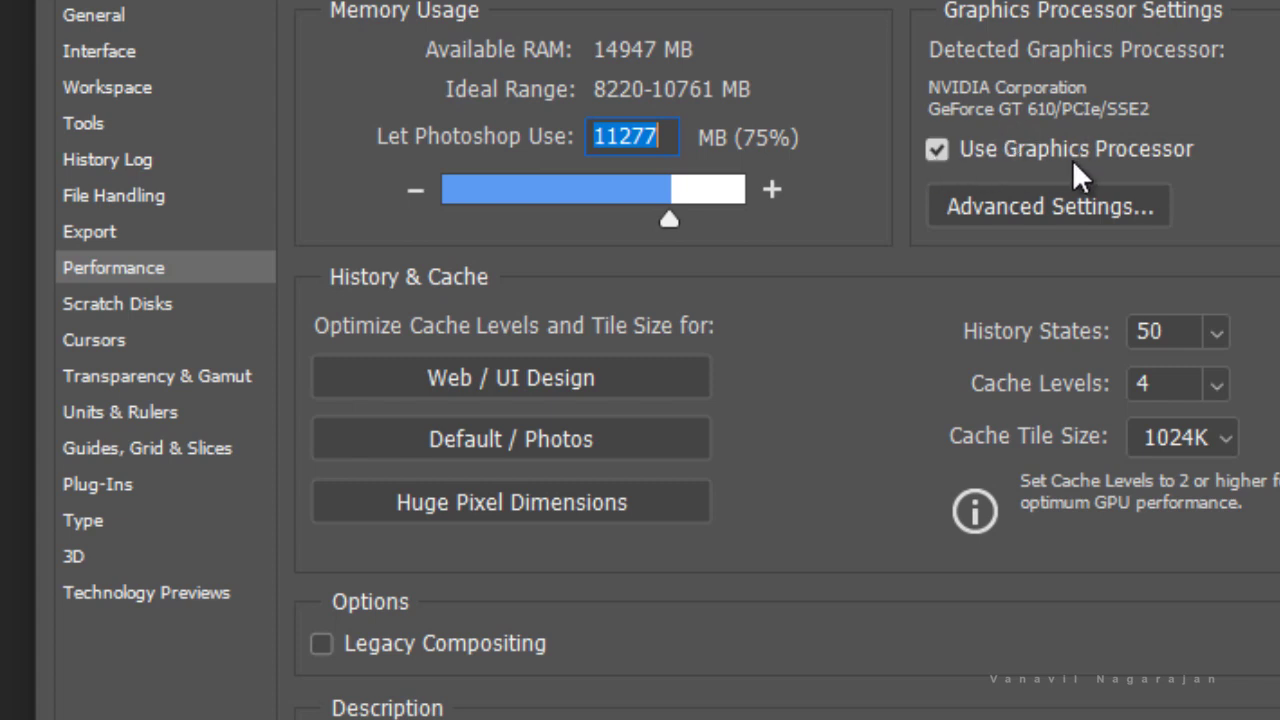
left_click(143, 316)
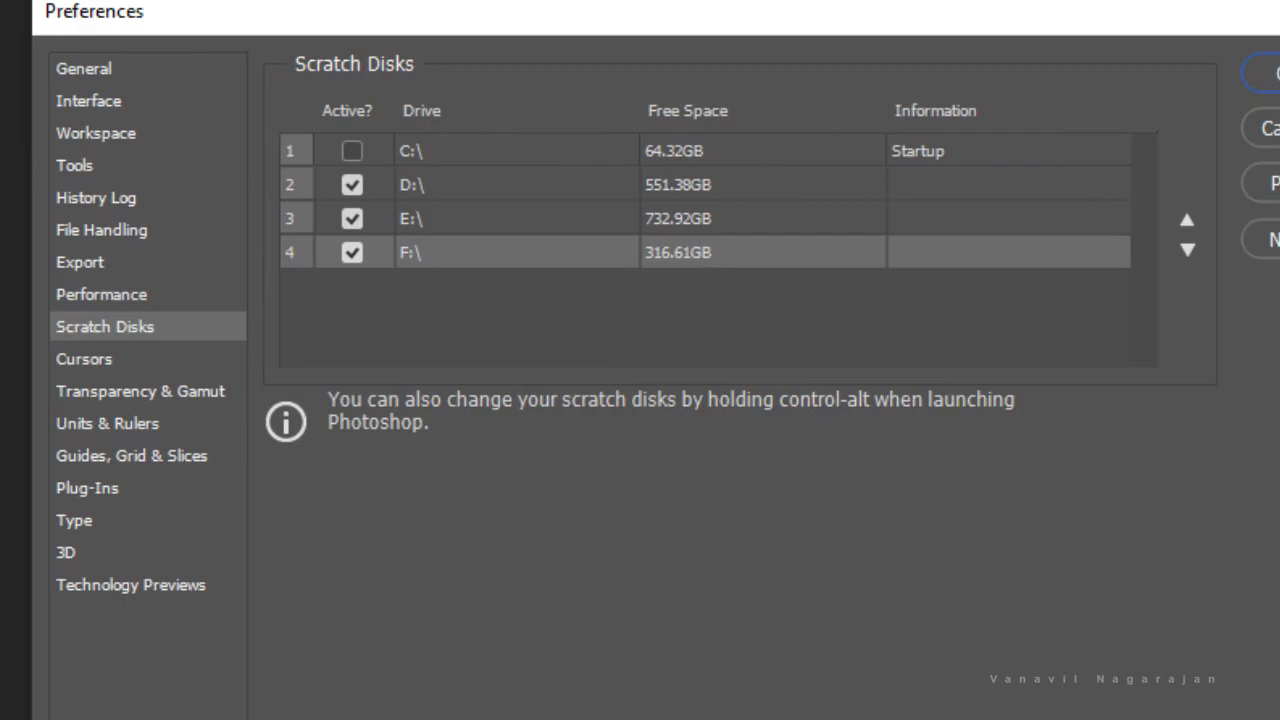
left_click(1265, 78)
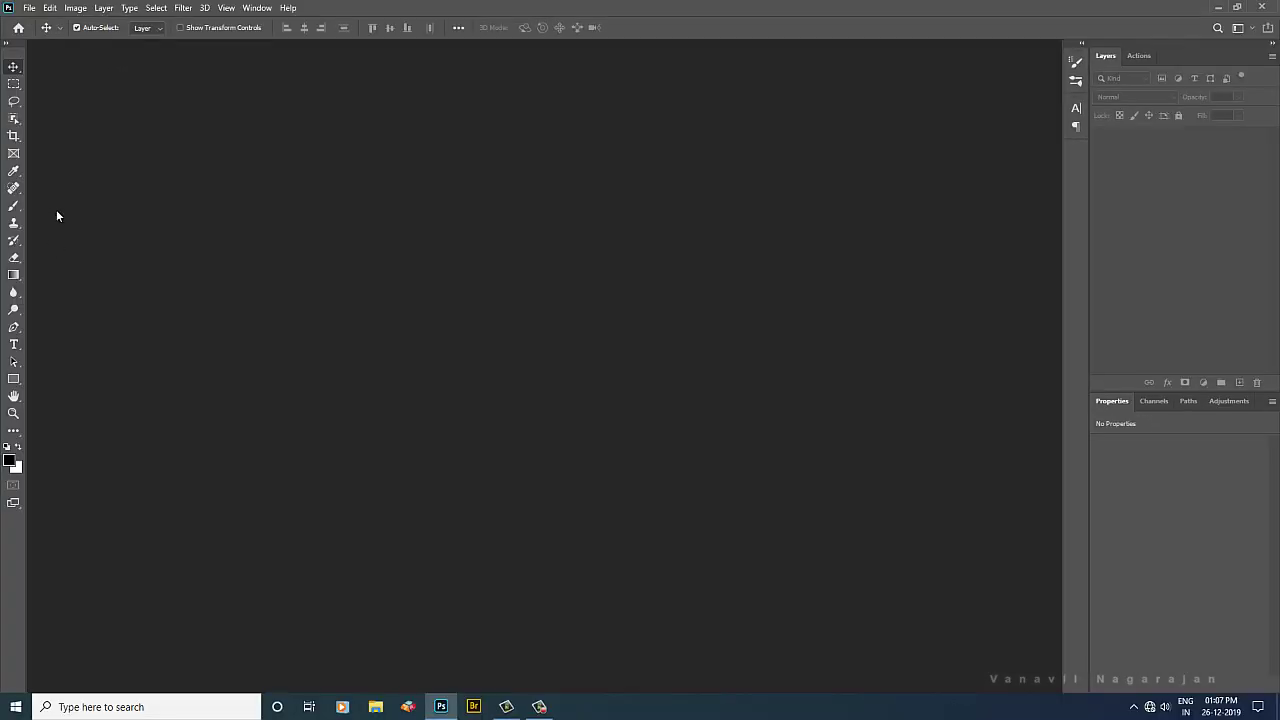
Open 1I2A8889.jpg and set the Zoom tool to Scrubby Zoom off, Resize Windows to Fit on
left_click(13, 413)
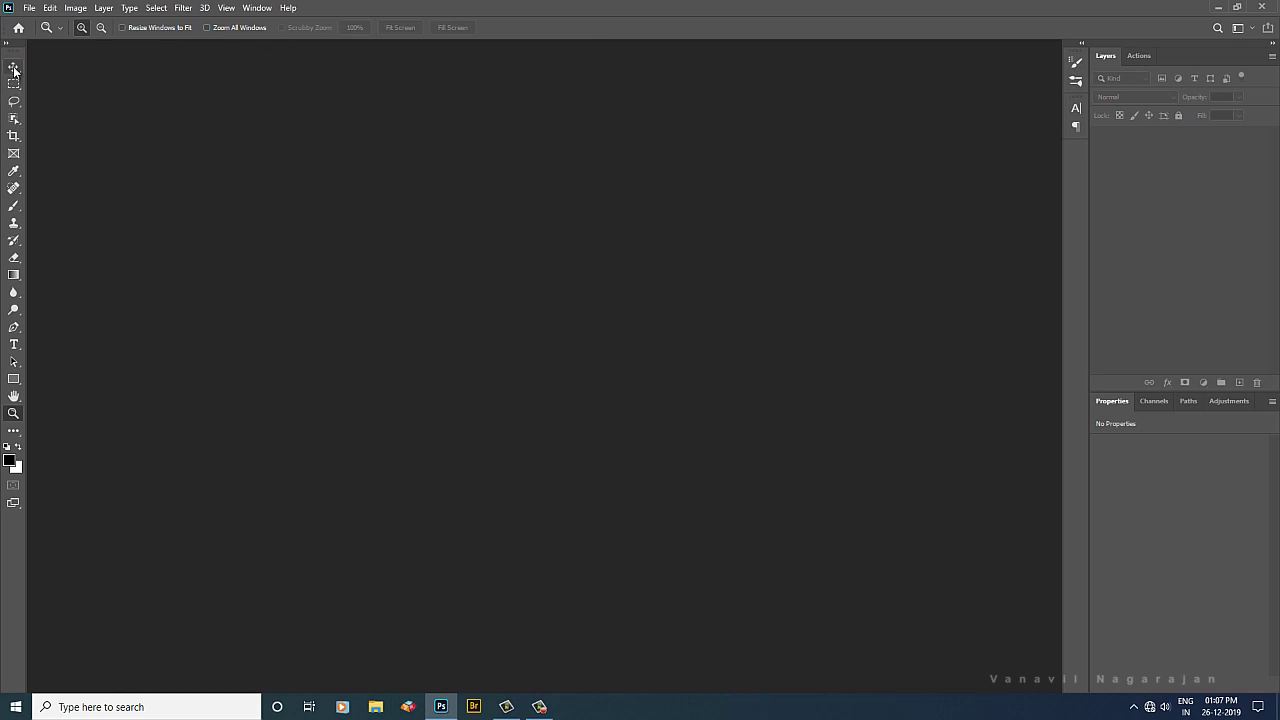
left_click(29, 7)
left_click(64, 36)
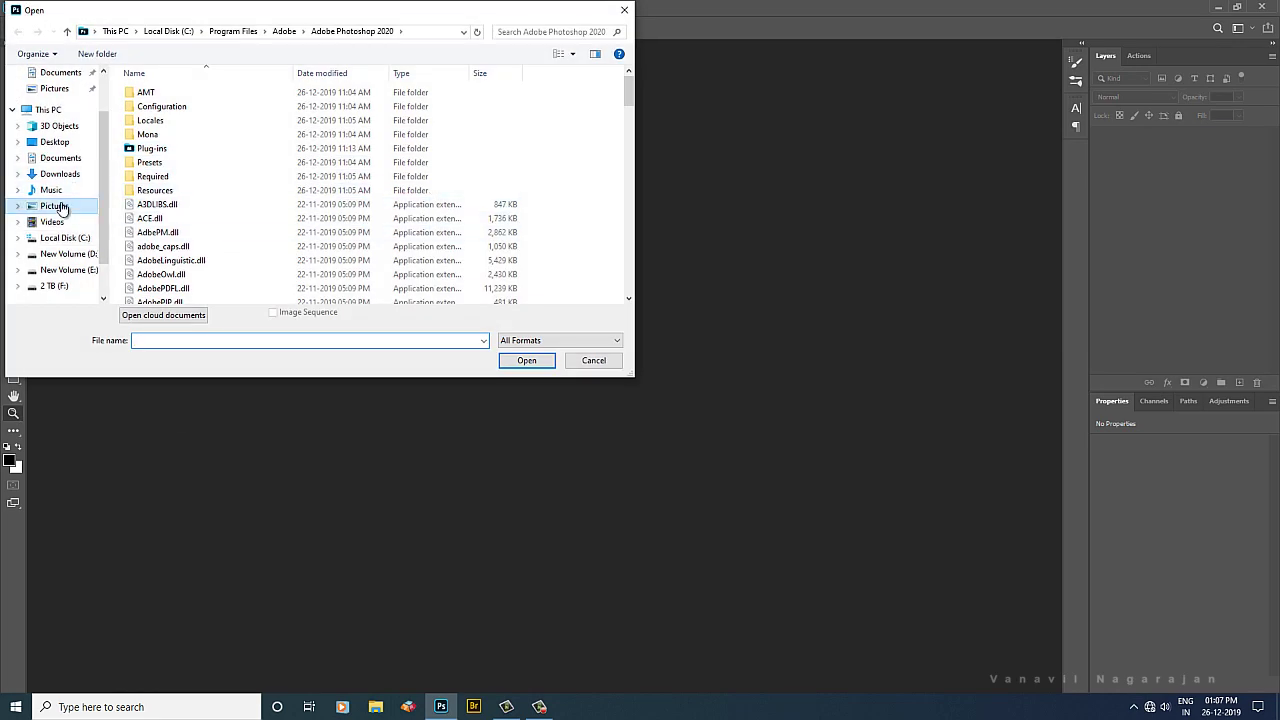
left_click(53, 205)
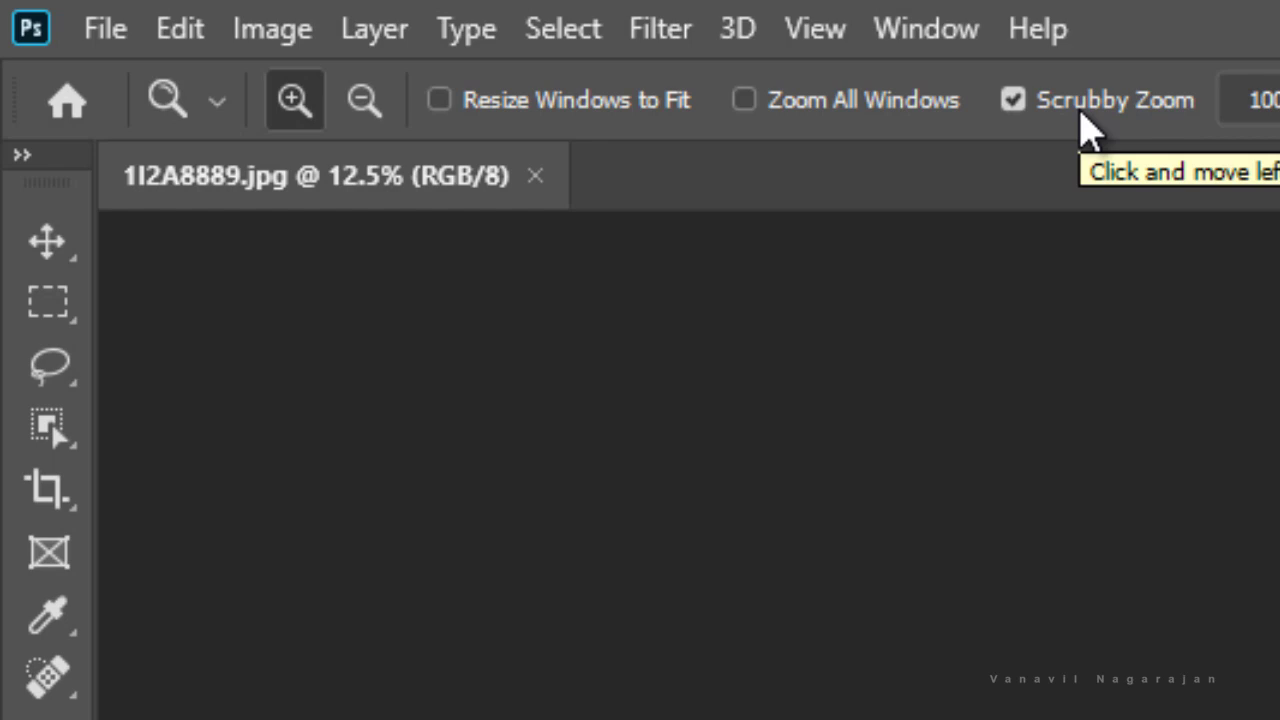
left_click(1080, 110)
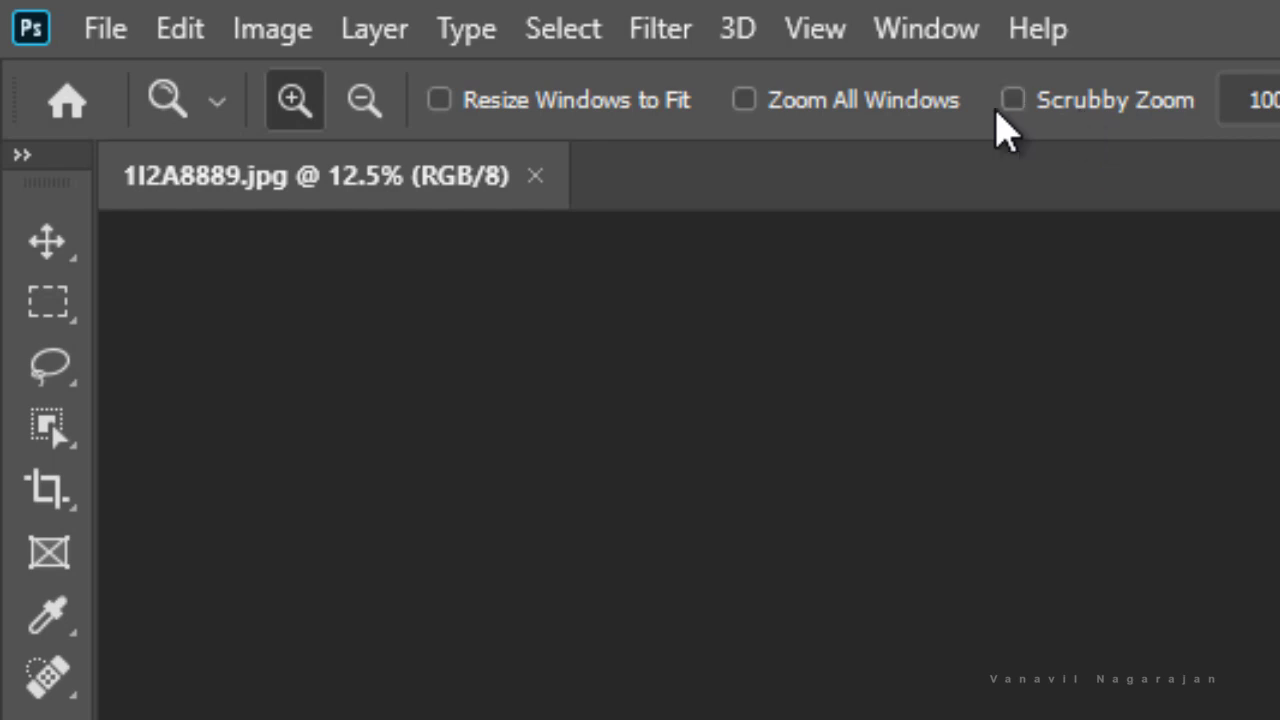
left_click(540, 130)
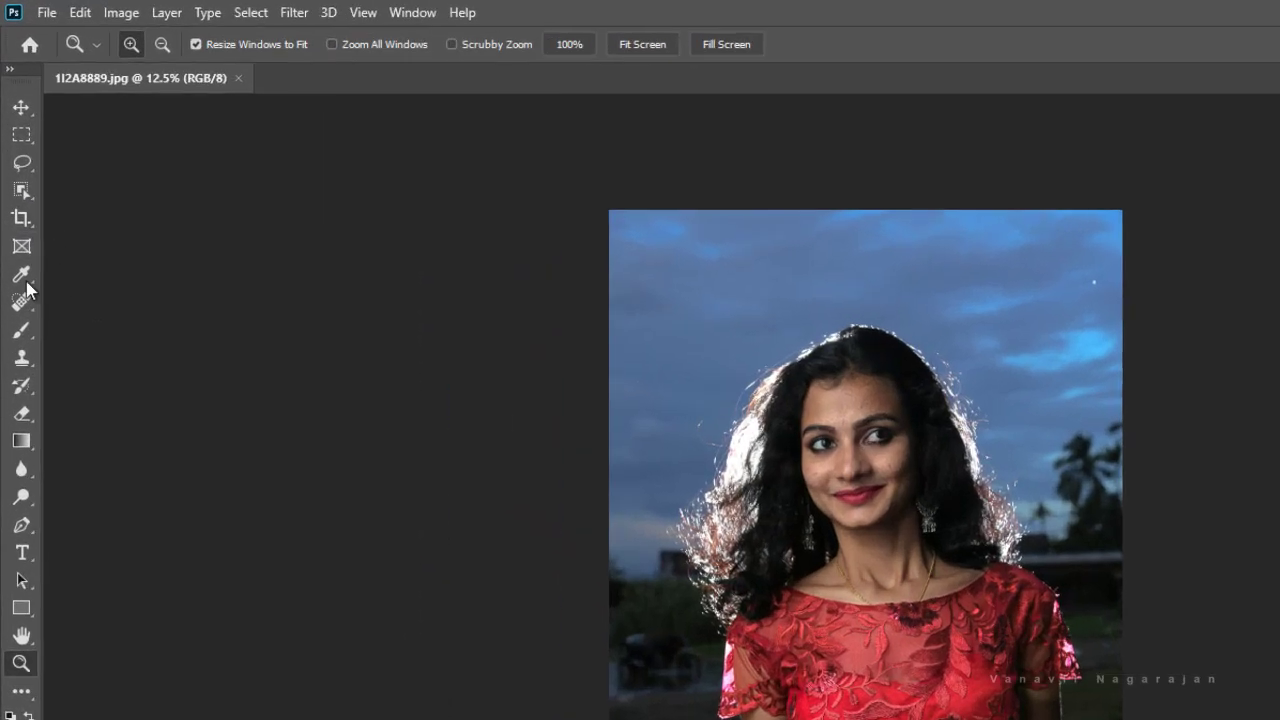
Crop the photo to 4 × 6 in at 300 px/in using the W x H x Resolution preset
left_click(25, 221)
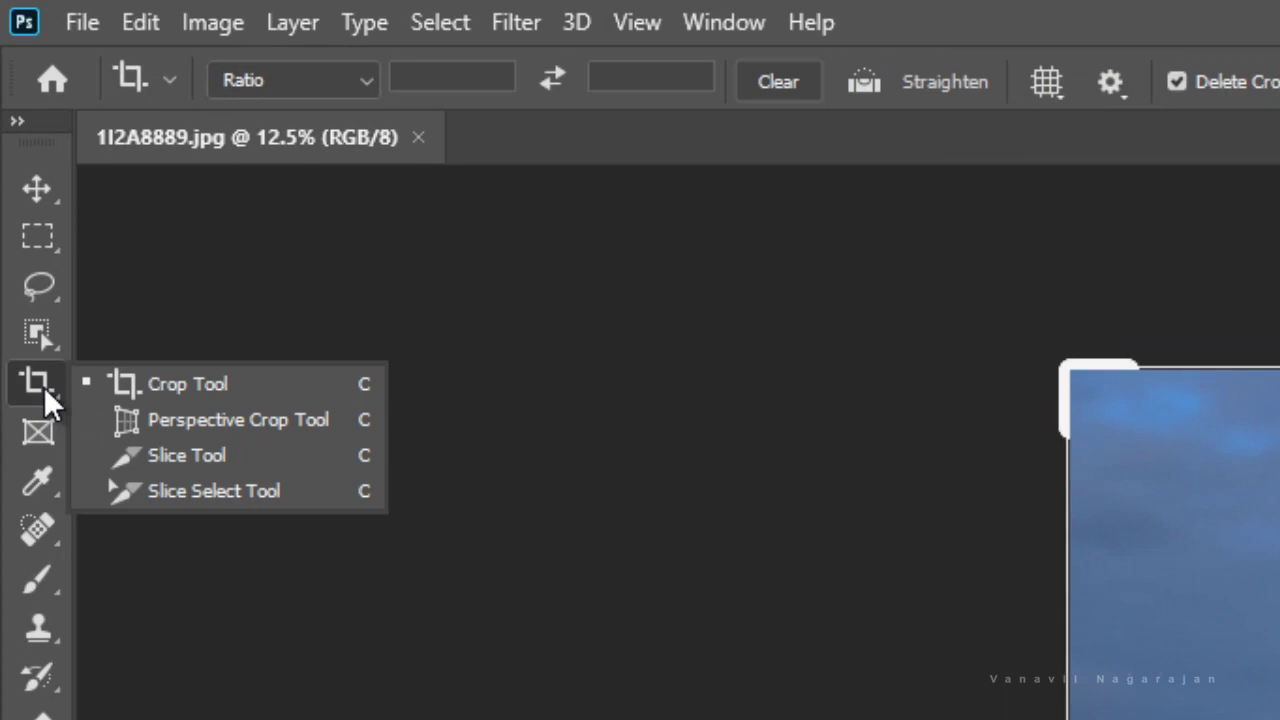
left_click(236, 384)
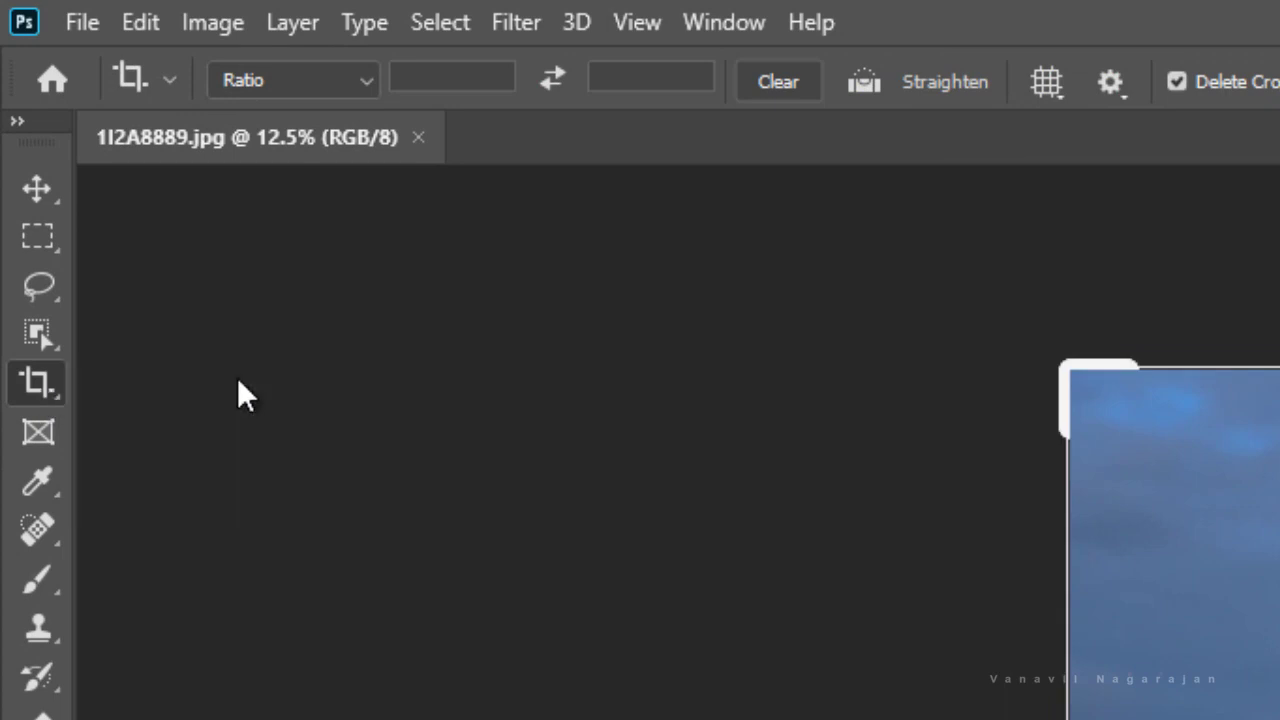
left_click(325, 89)
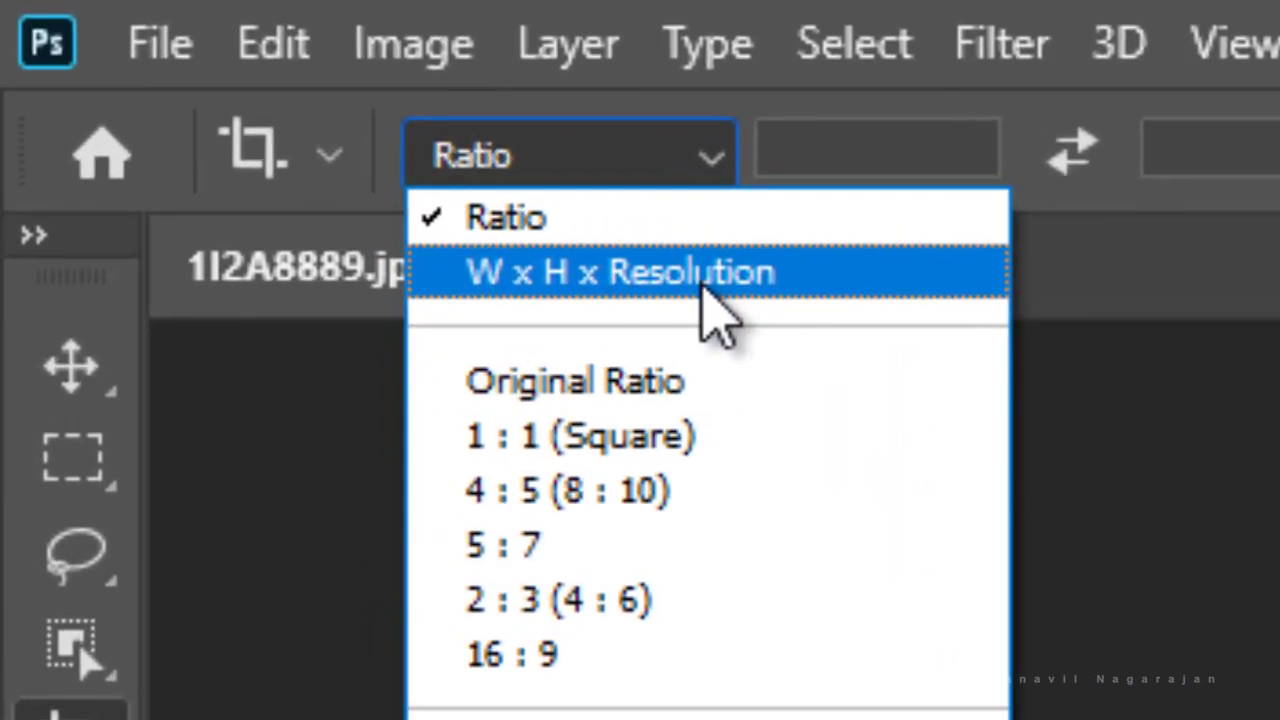
left_click(780, 272)
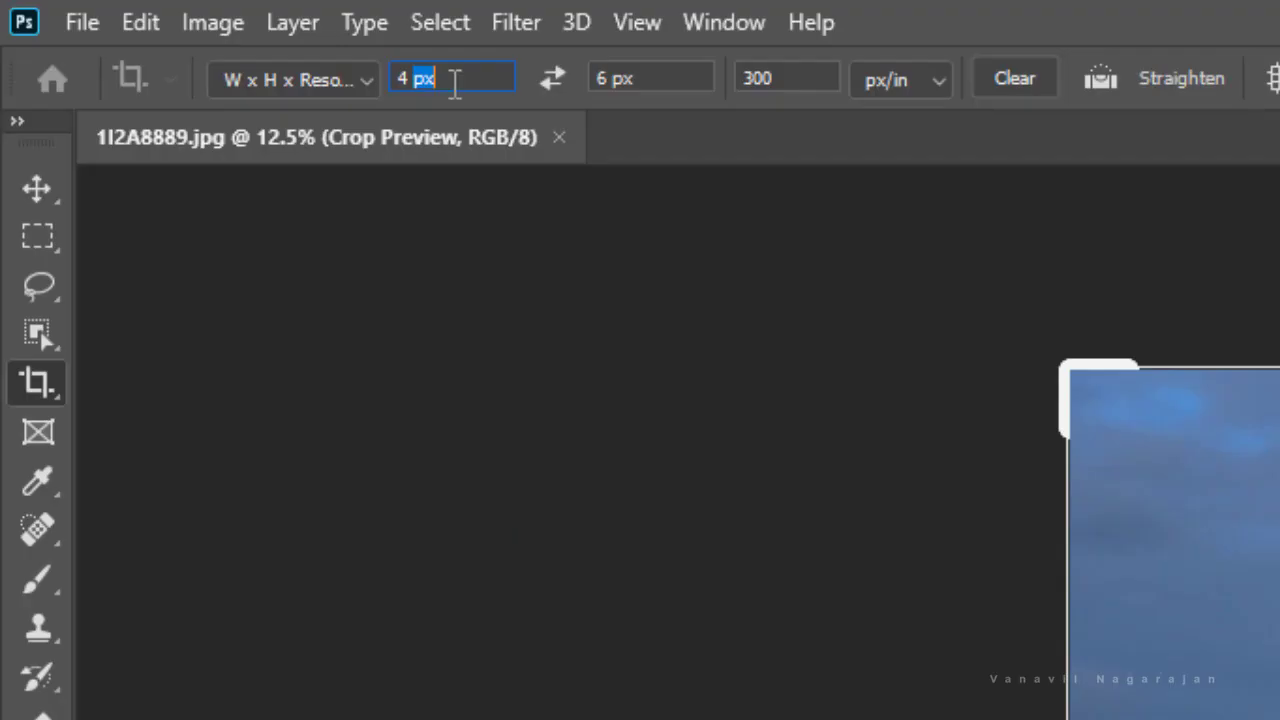
type("in")
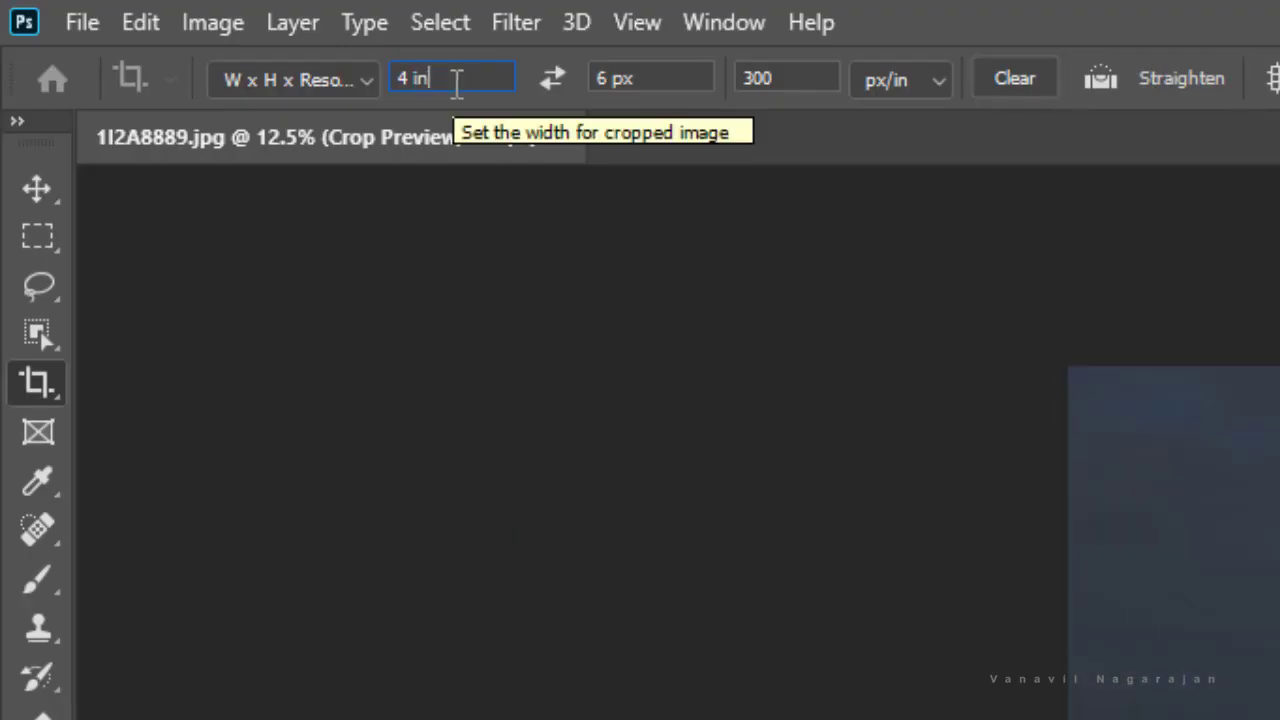
left_click_drag(636, 78, 612, 78)
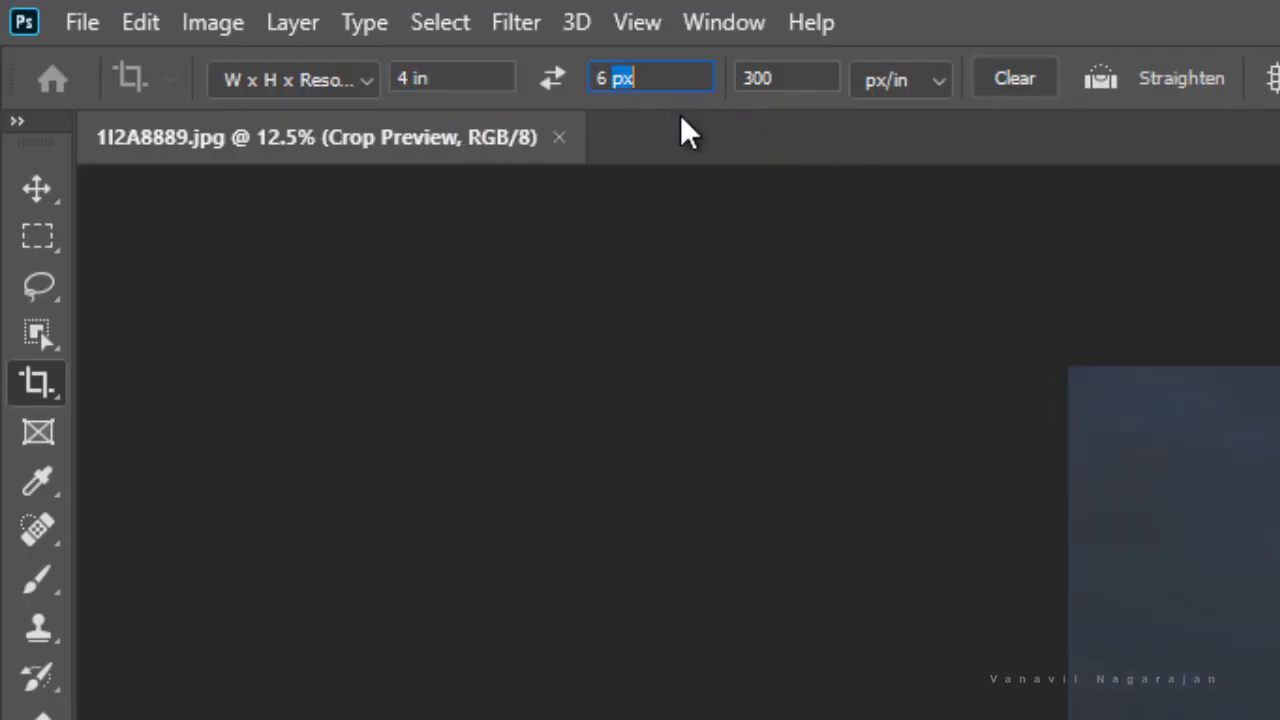
type("in")
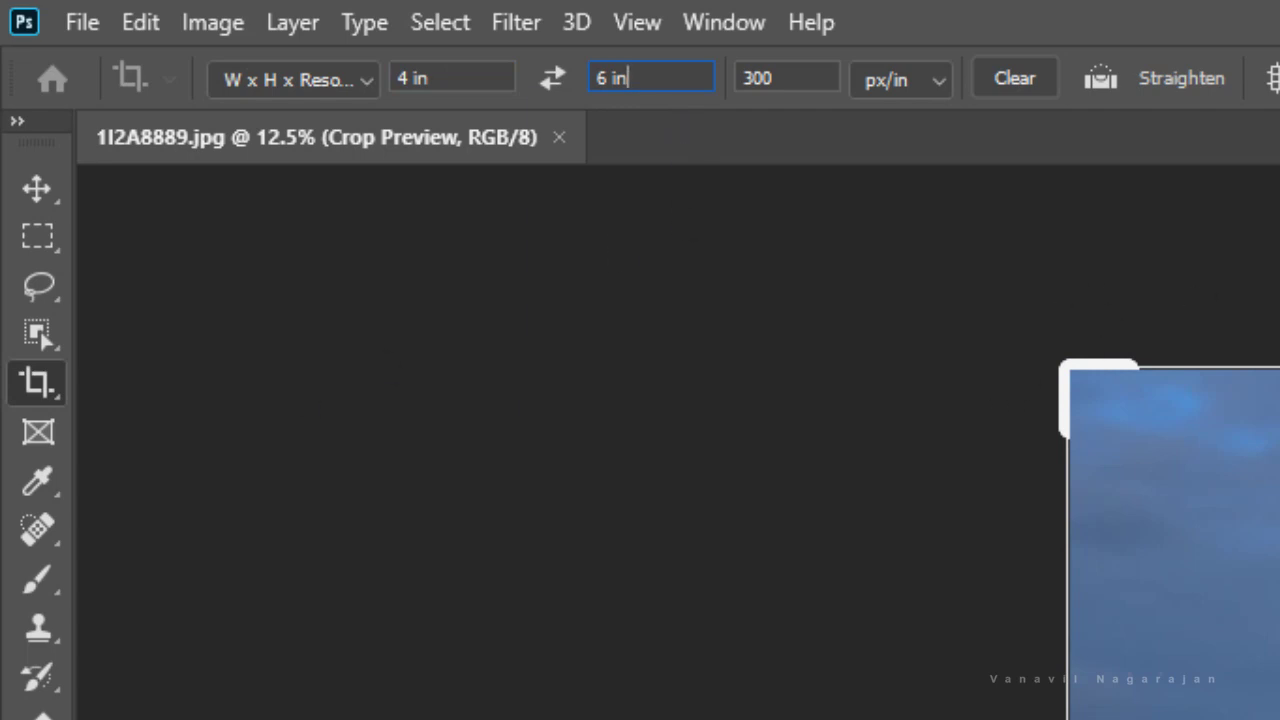
key("ctrl+a")
left_click(32, 196)
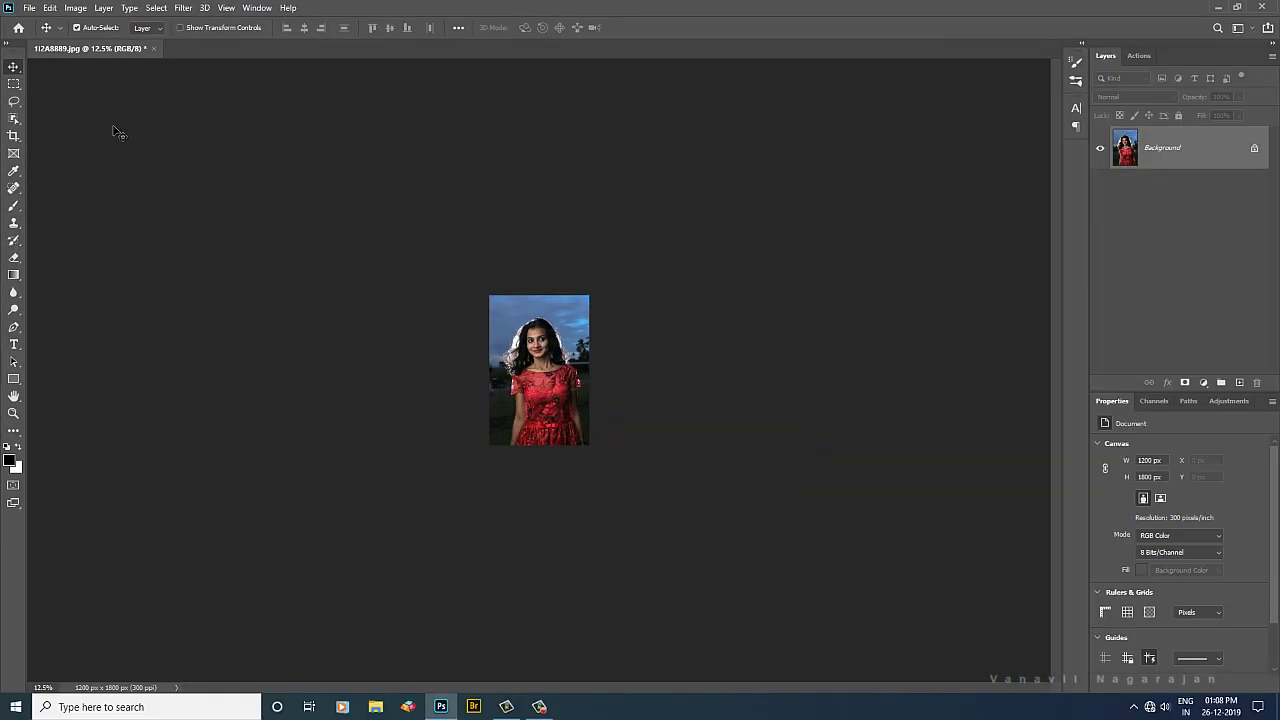
Fit the cropped 1200 × 1800 px photo to the screen
left_click(13, 413)
right_click(527, 325)
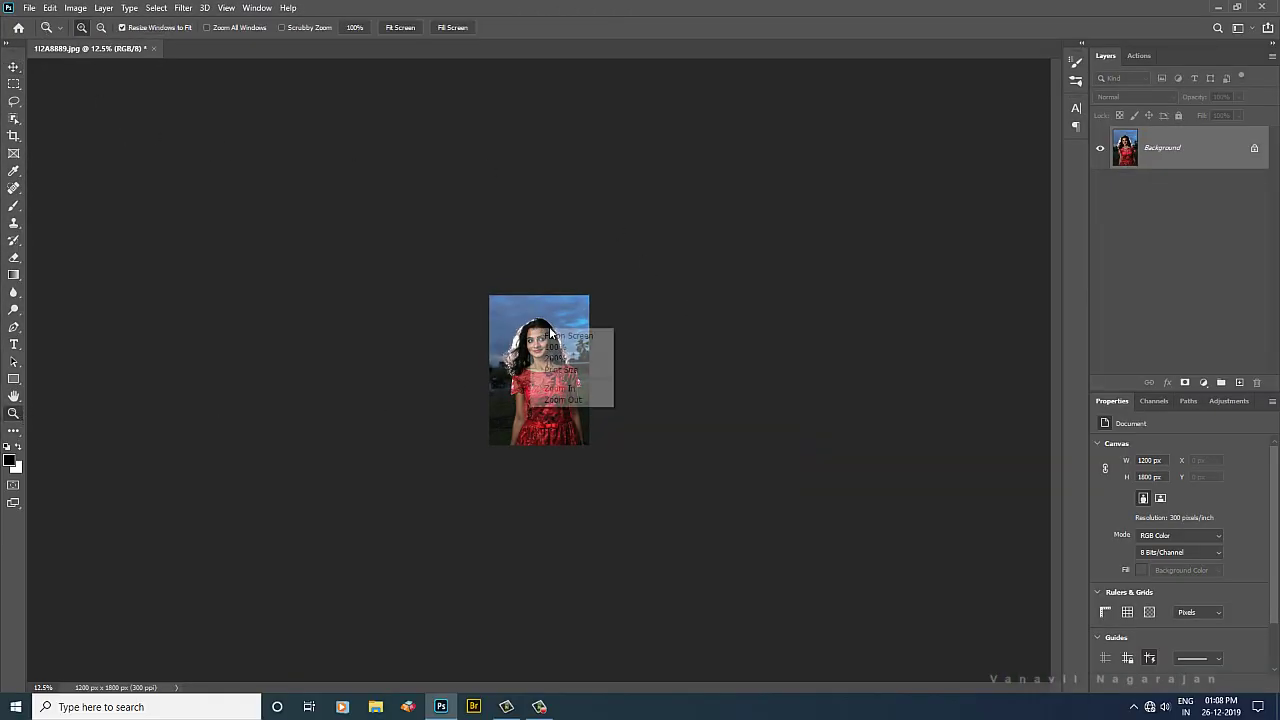
left_click(560, 337)
left_click(14, 67)
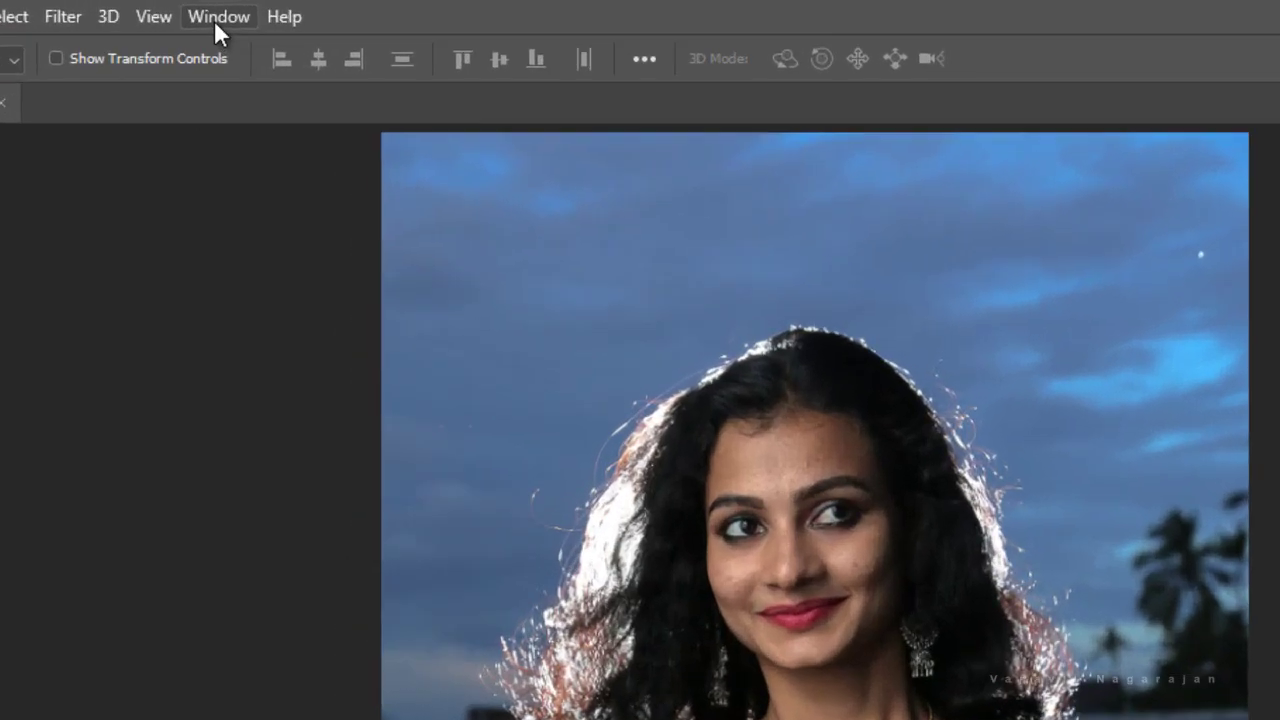
Save a new workspace under a custom name, including keyboard shortcuts, menus and toolbar
left_click(257, 7)
mouse_move(272, 168)
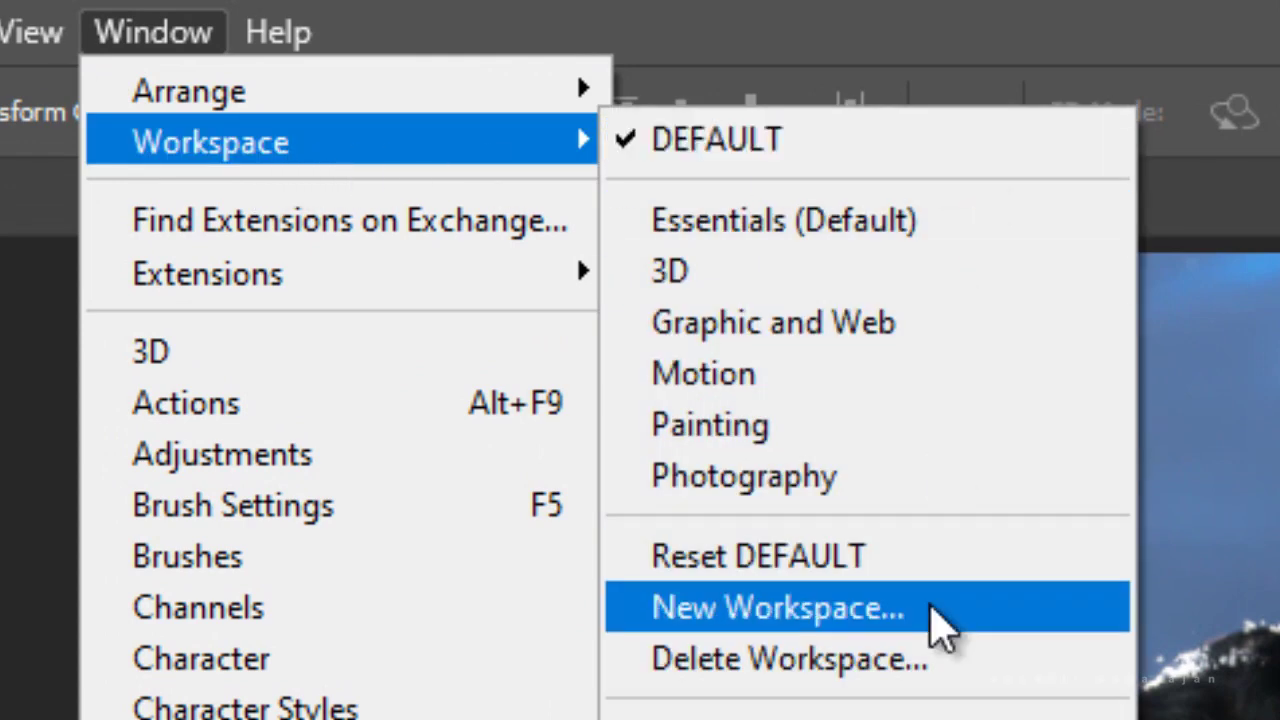
left_click(940, 608)
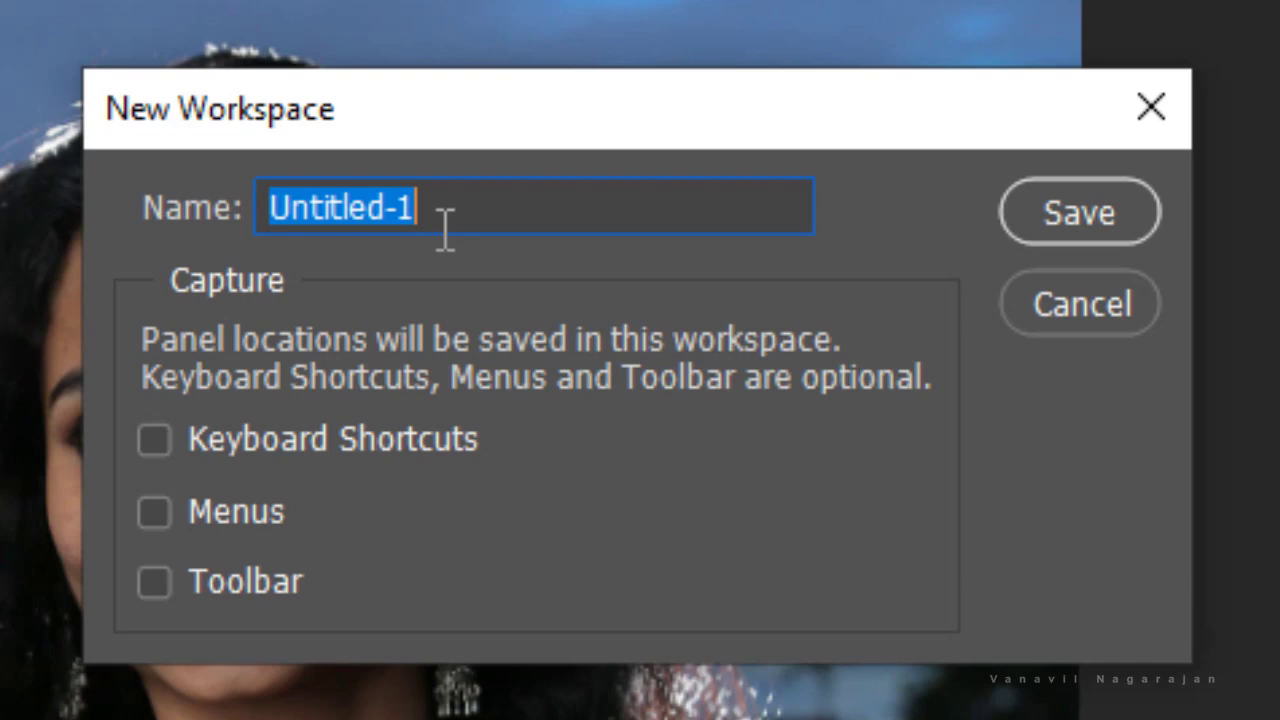
type("VANAVIL N")
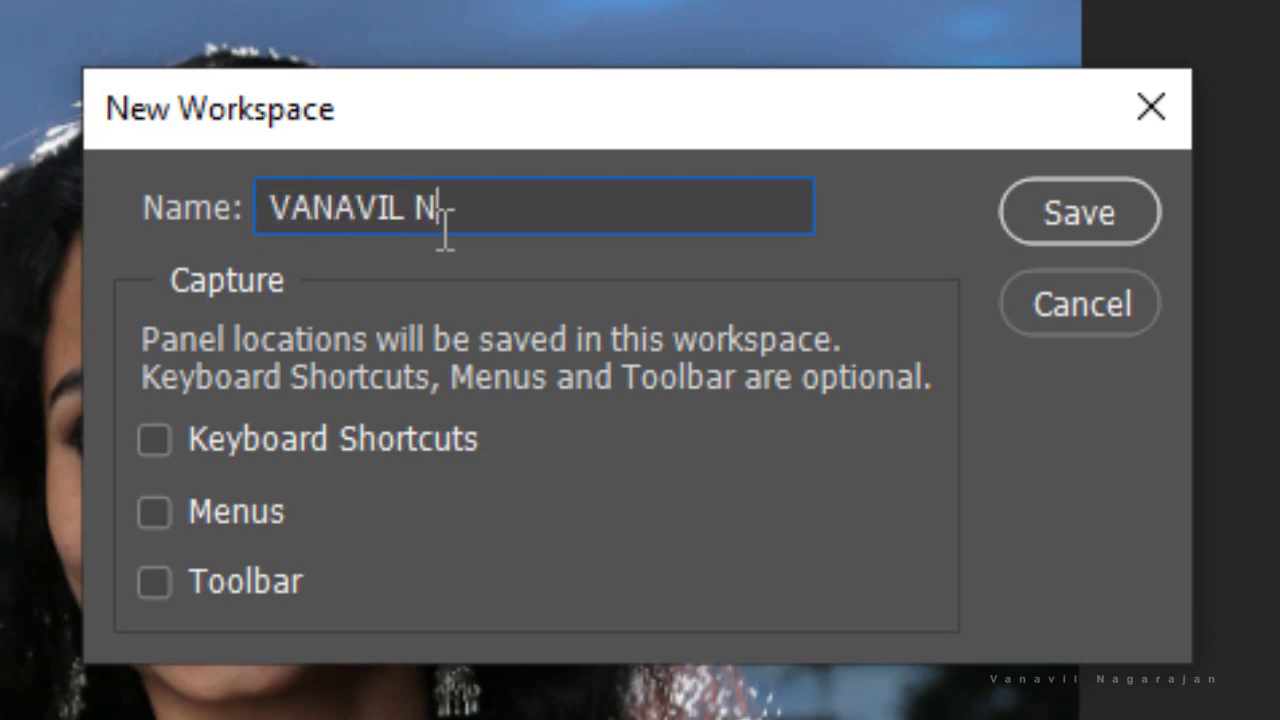
type("AGARAJAN")
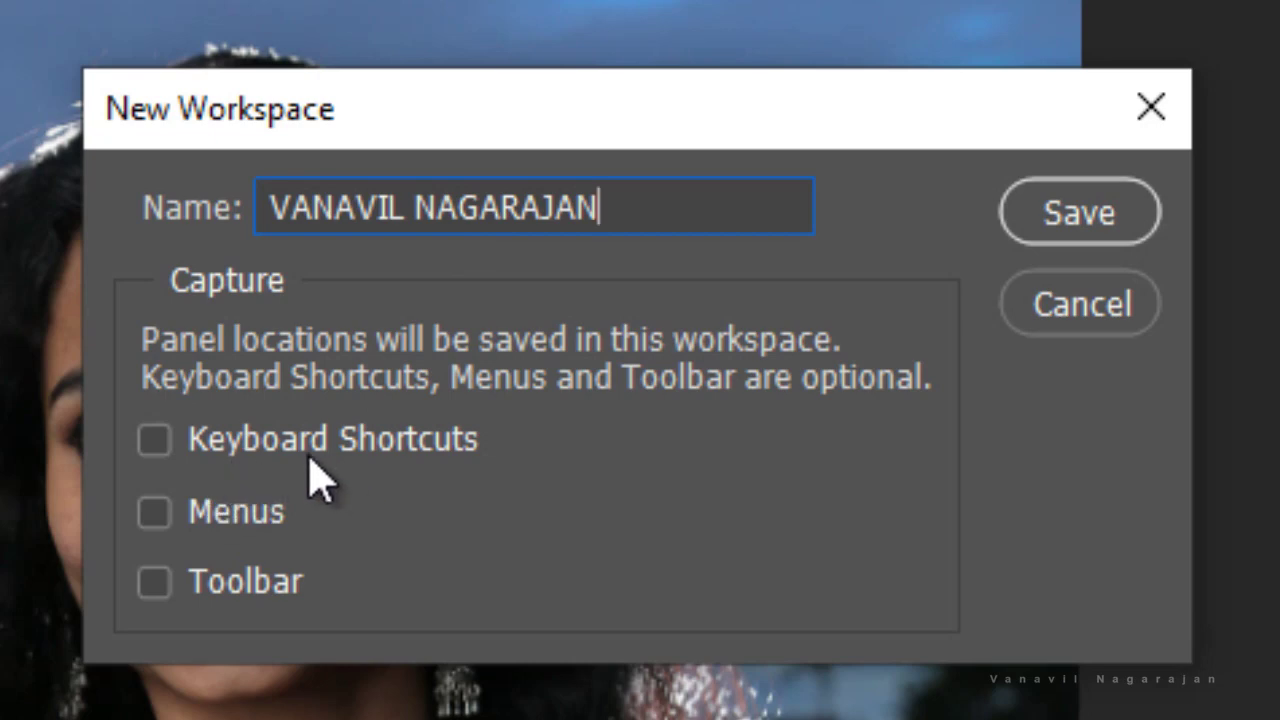
left_click(278, 438)
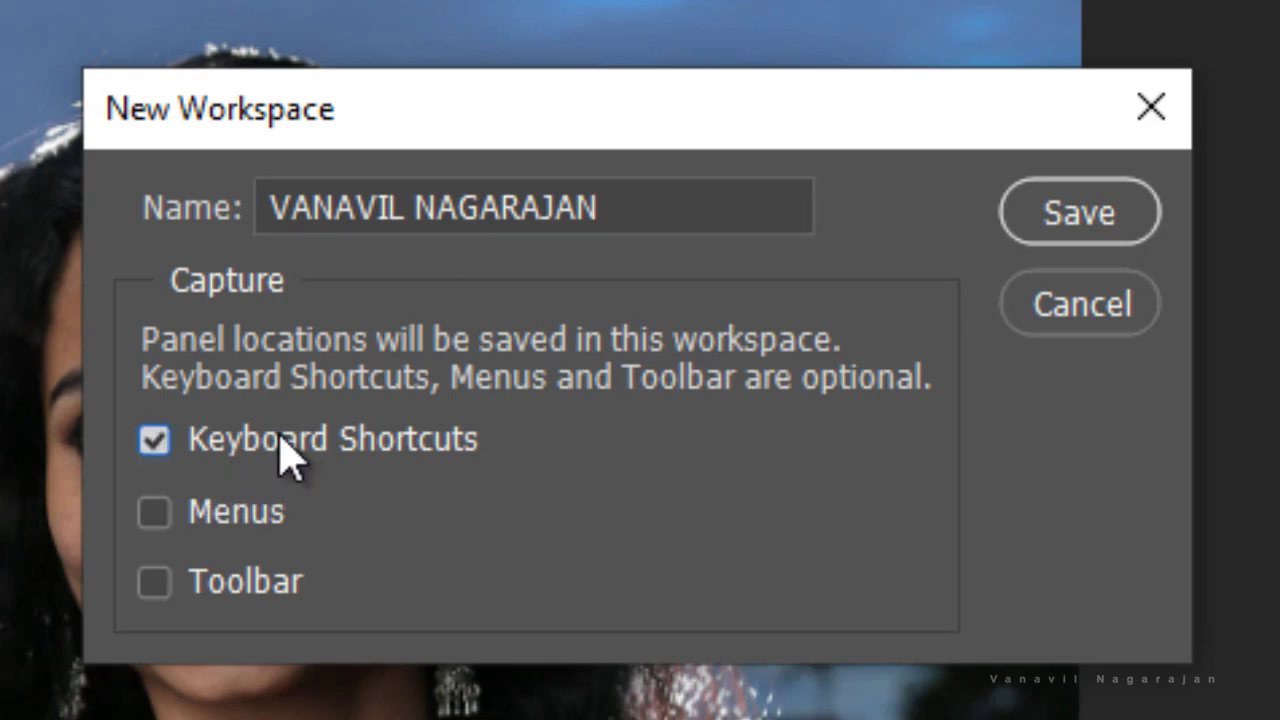
left_click(223, 515)
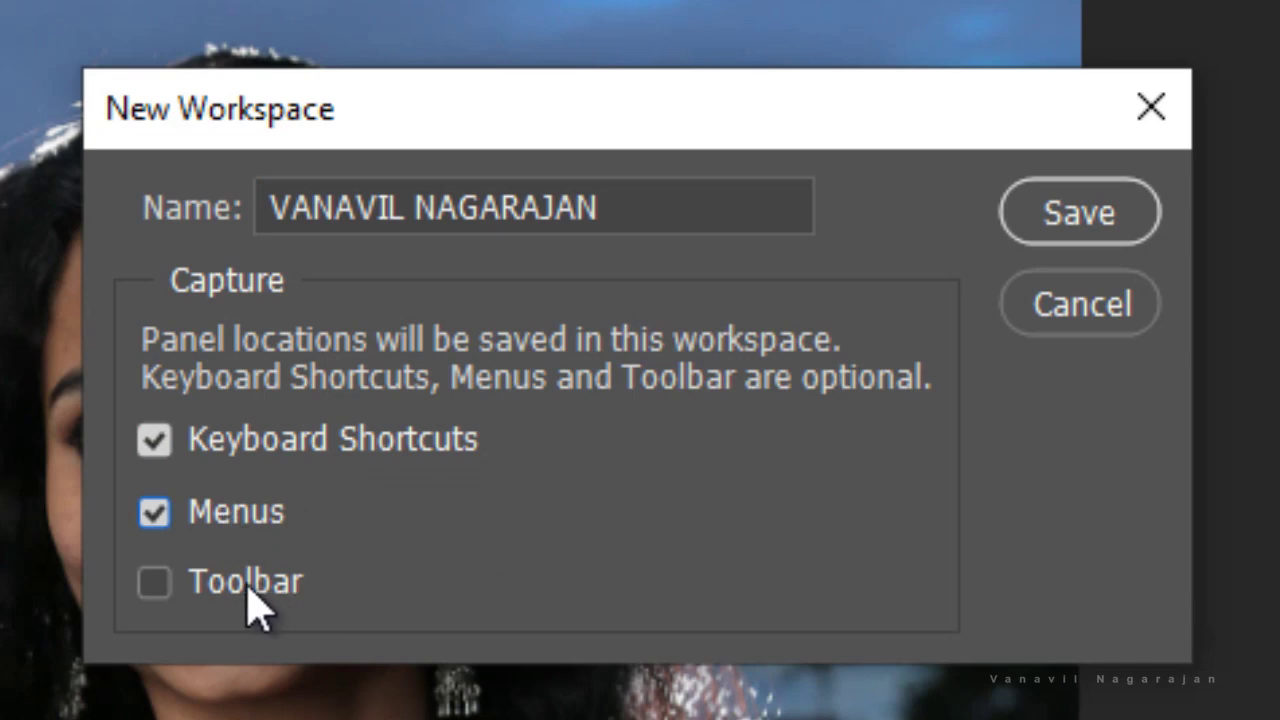
left_click(247, 590)
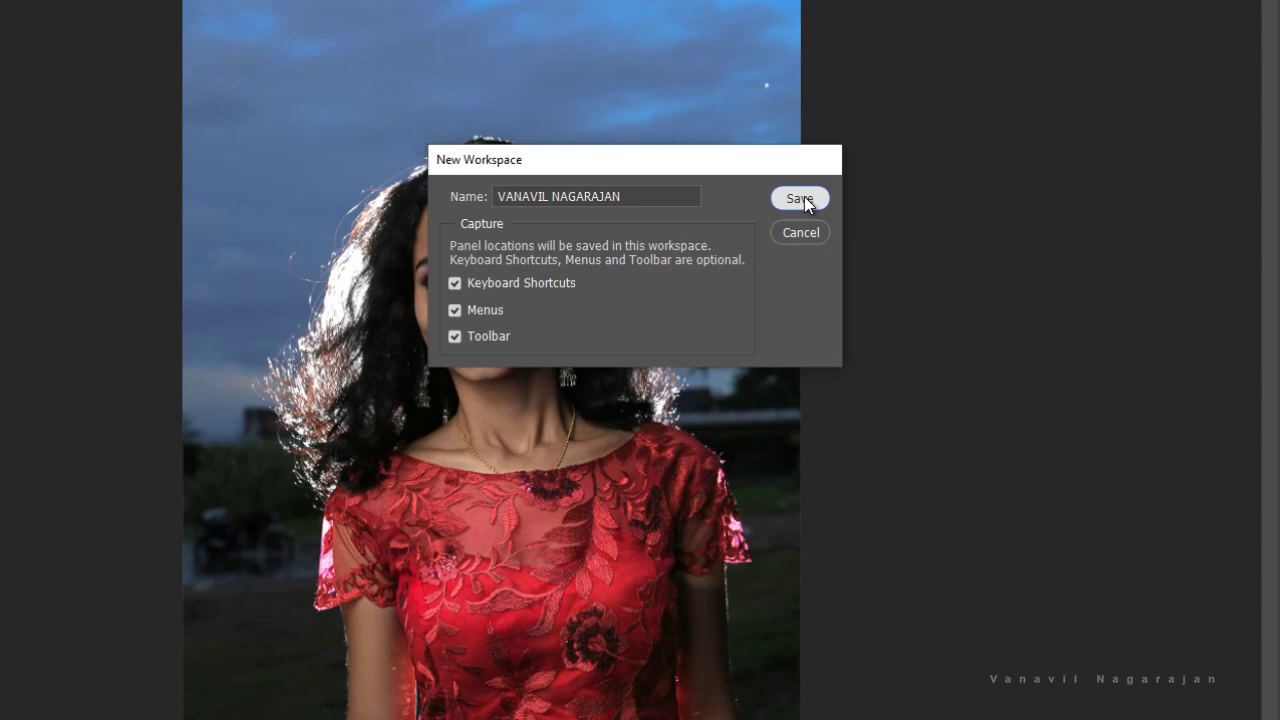
left_click(804, 197)
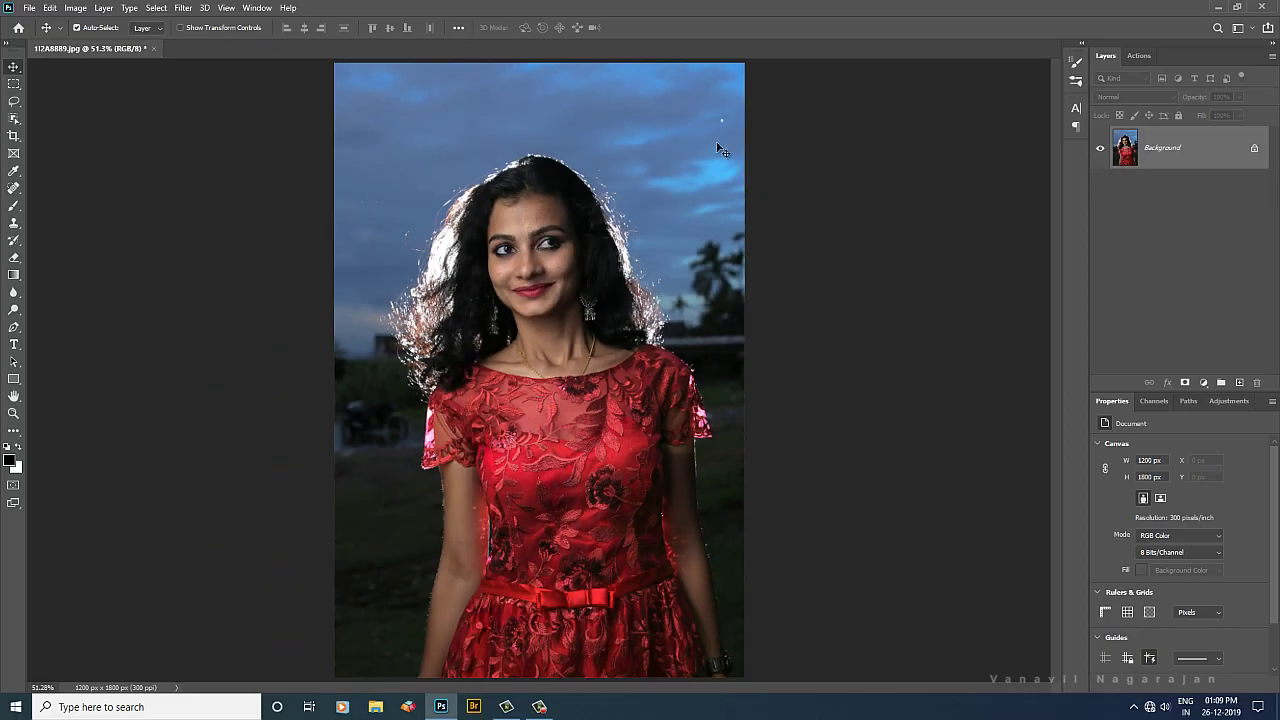
Switch to the Photography workspace, then to the Motion workspace, to compare layouts
left_click(256, 10)
mouse_move(275, 35)
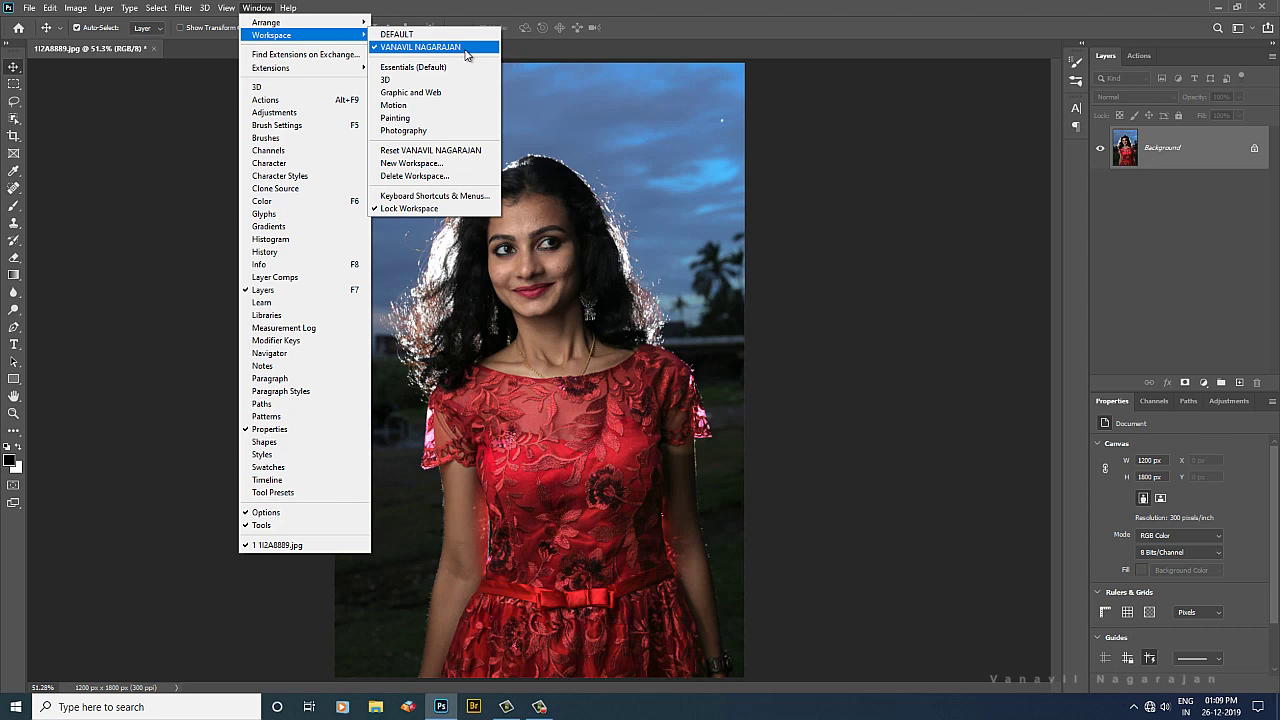
left_click(441, 130)
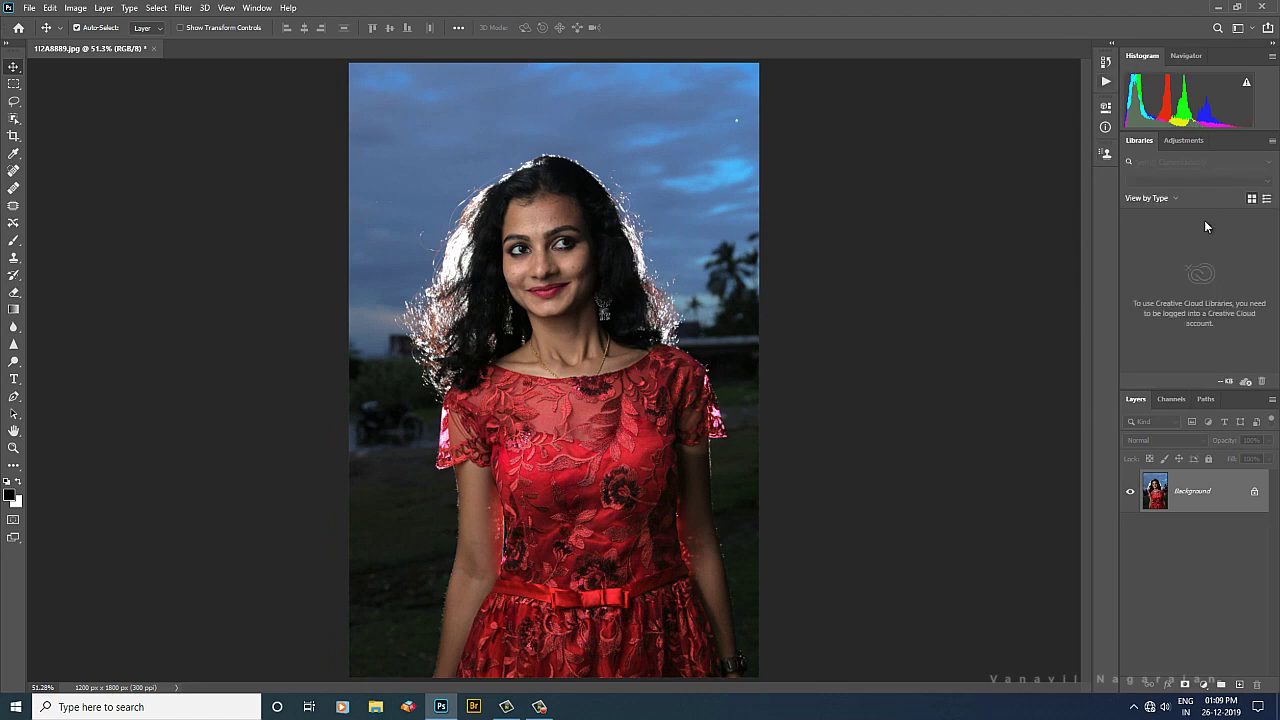
left_click(257, 8)
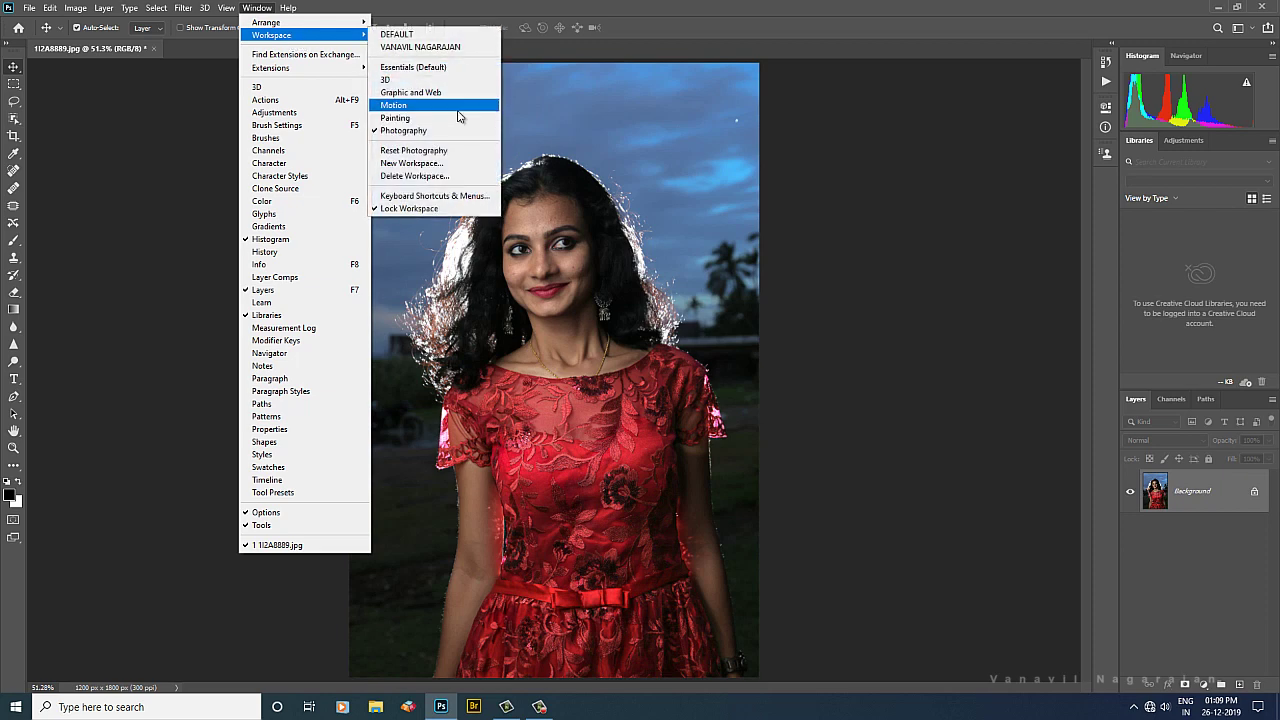
left_click(454, 108)
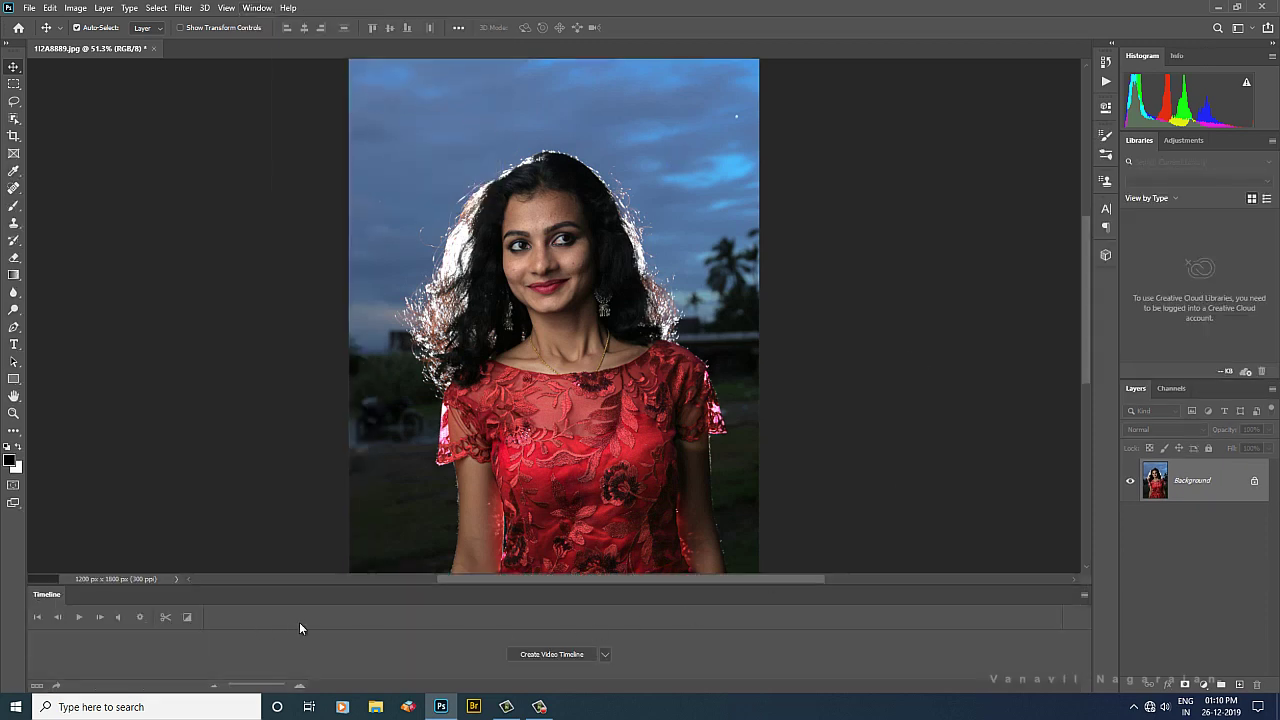
Return to the custom workspace with its Layers, Actions and Properties panels
left_click(257, 8)
mouse_move(277, 38)
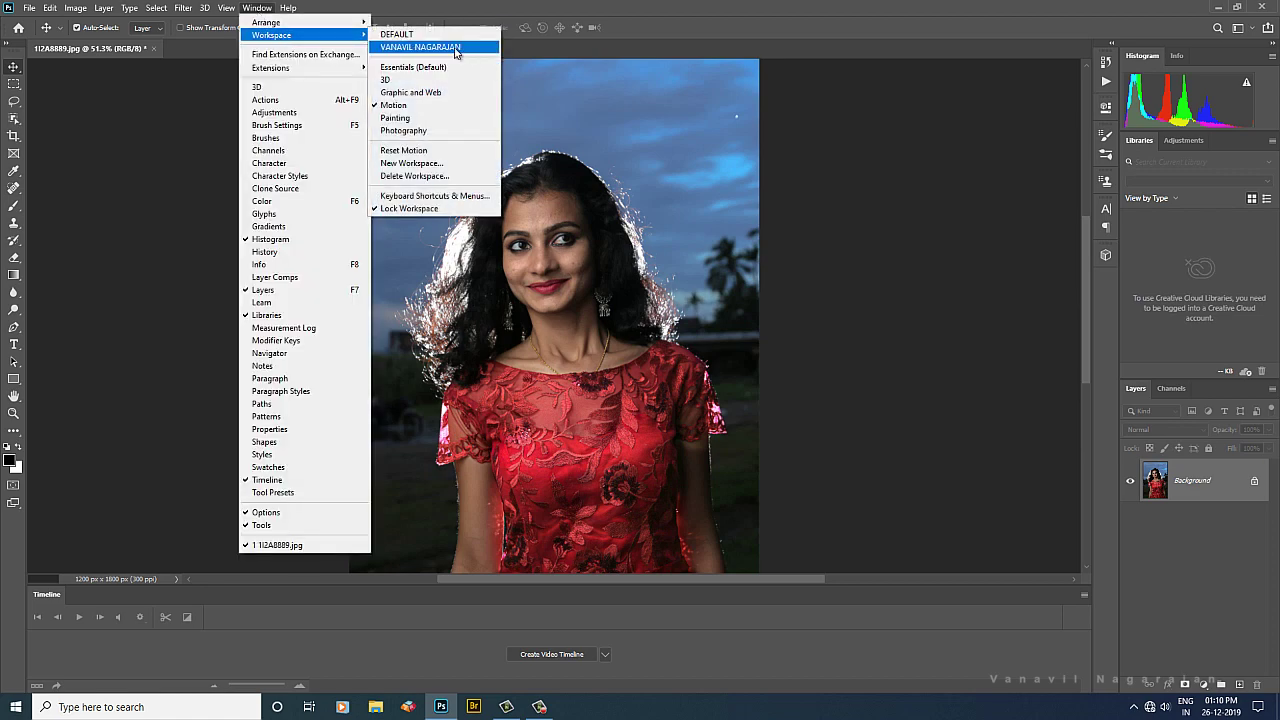
left_click(454, 47)
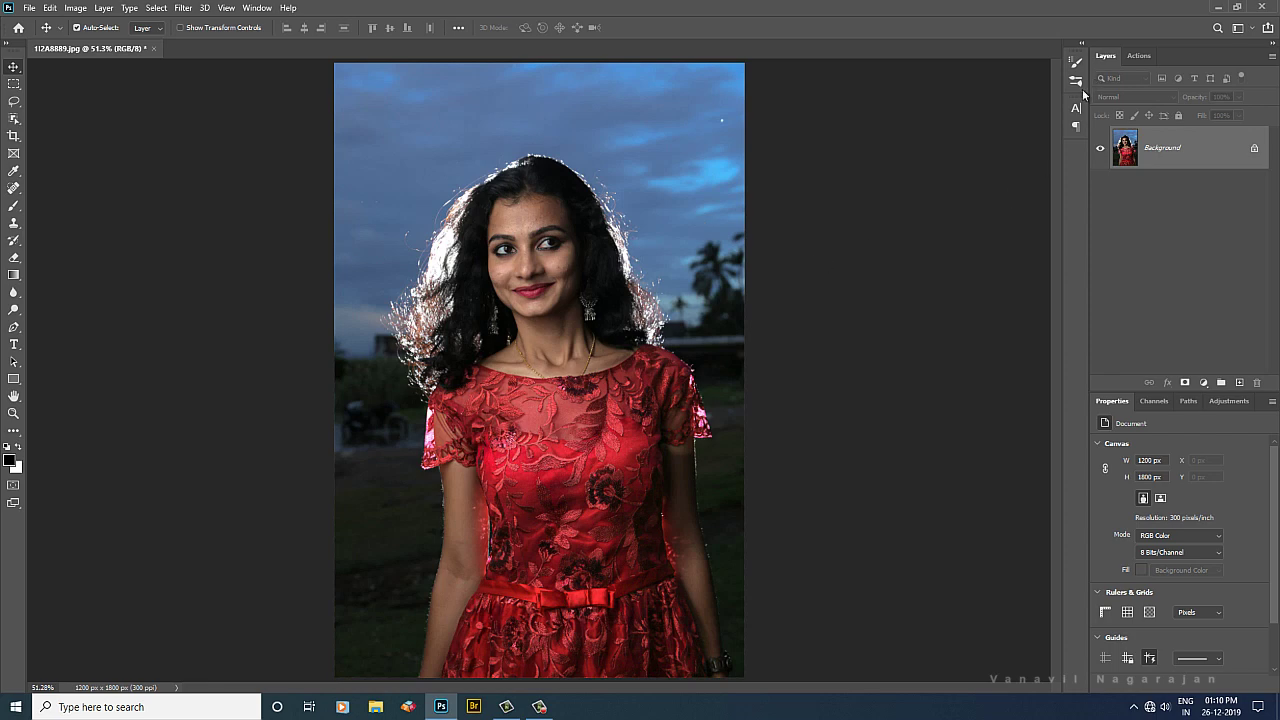
mouse_move(258, 36)
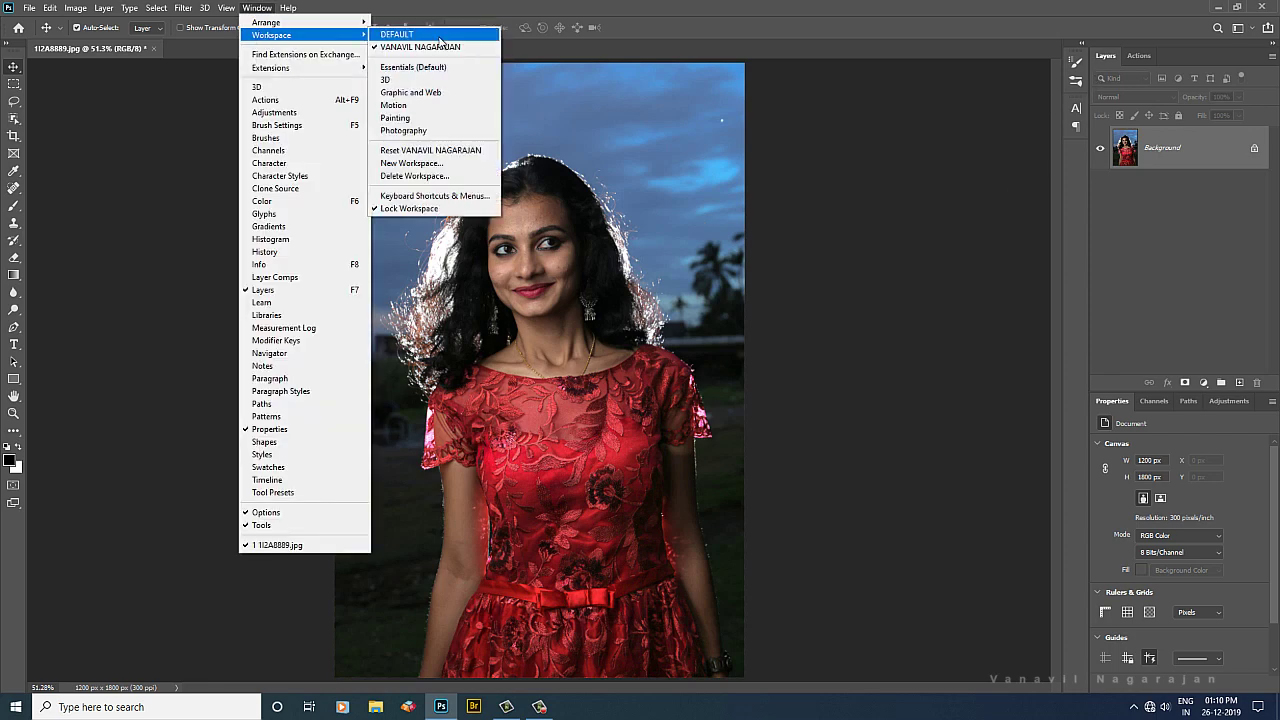